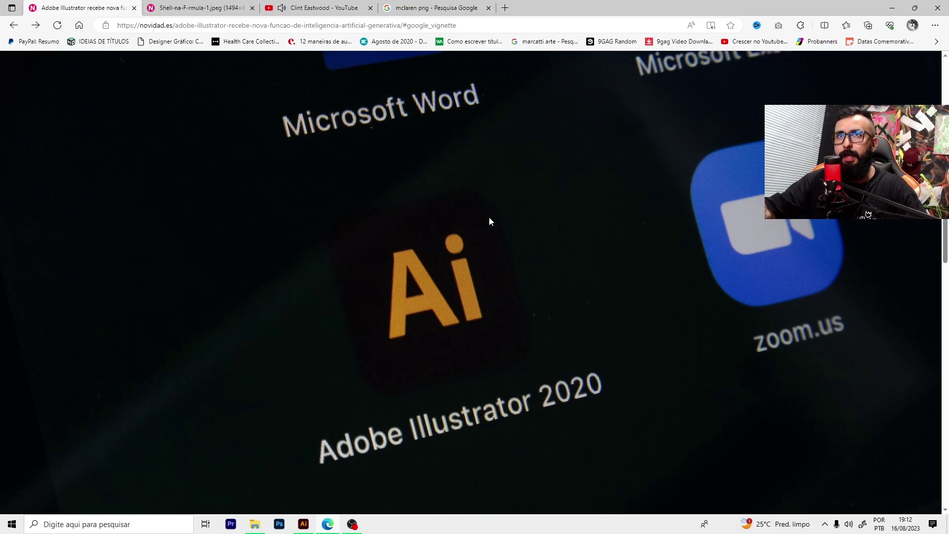
# - Show the Shell V-Power Ferrari ad image 'Shell-na-F-rmula-1.jpeg' in Edge
pyautogui.scroll(2, 403, 226)
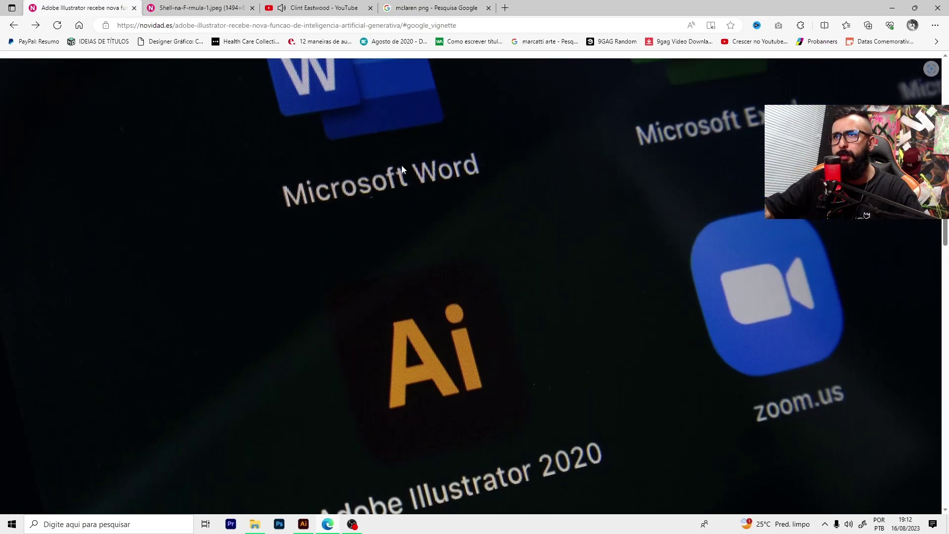
pyautogui.click(194, 8)
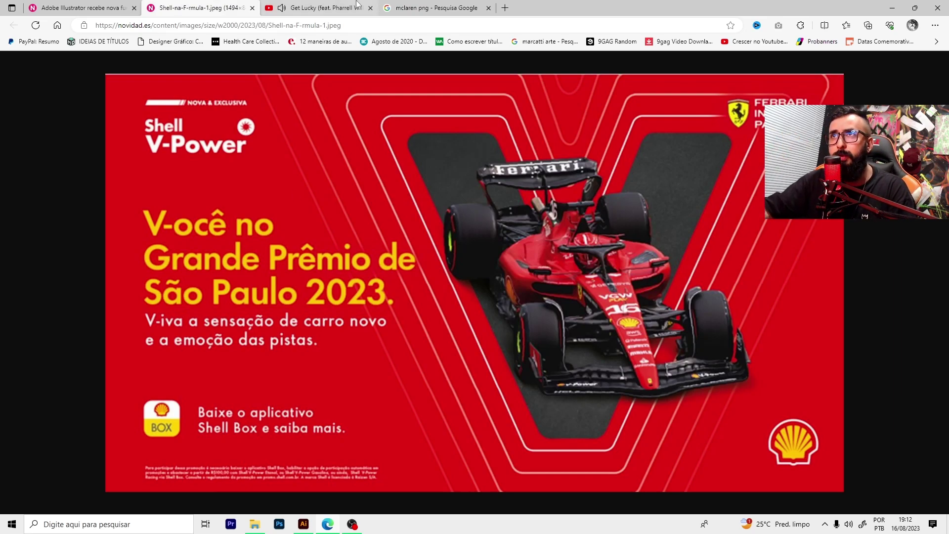
# - Switch to the 'mclaren png' Google Images results to see the McLaren logo
pyautogui.click(435, 7)
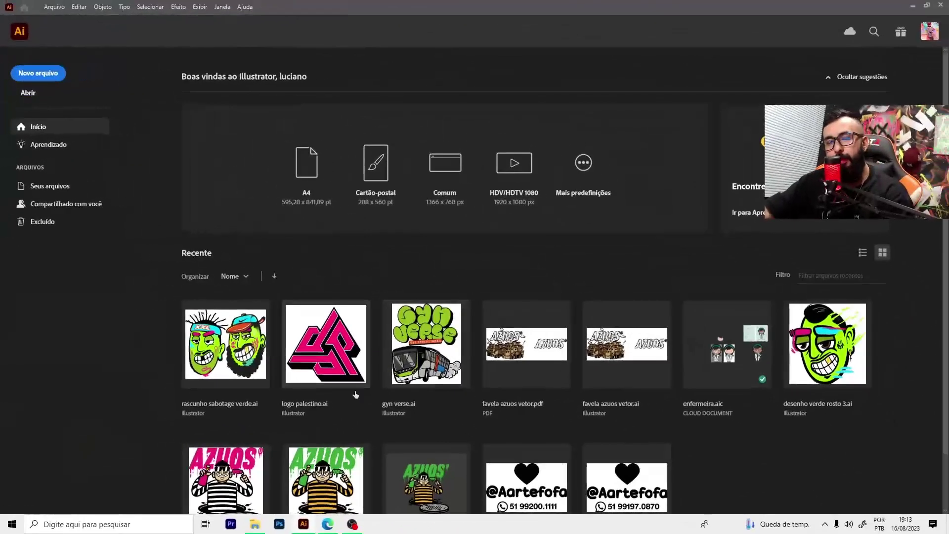
# - Set up a new 1920 × 1080 px document with raster effects at High (300 ppi)
pyautogui.click(61, 70)
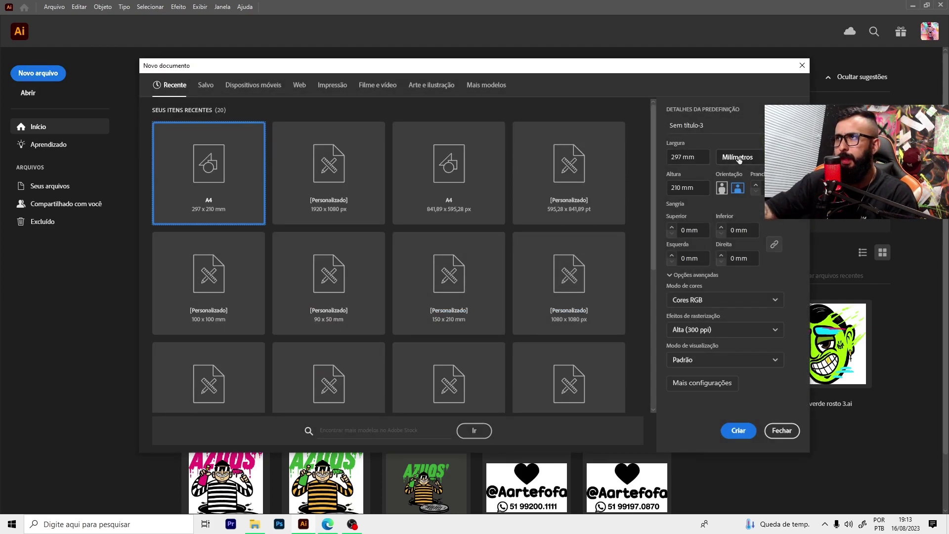
pyautogui.click(739, 160)
pyautogui.click(731, 177)
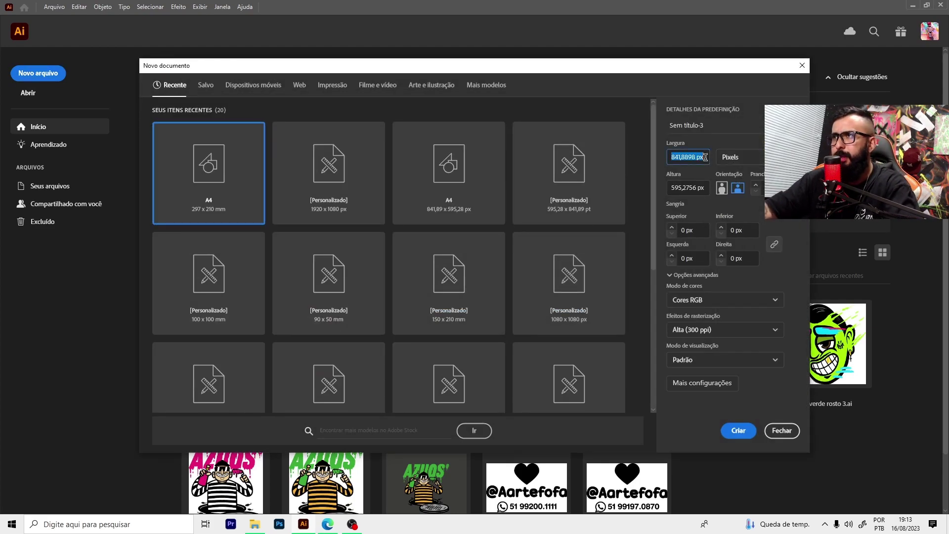
pyautogui.write('1920')
pyautogui.press('Tab')
pyautogui.write('1080')
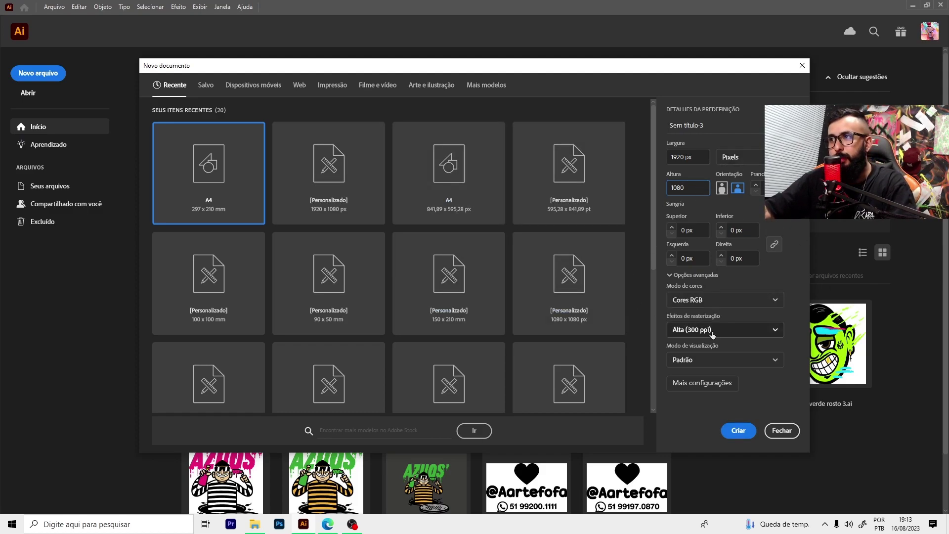
pyautogui.click(701, 332)
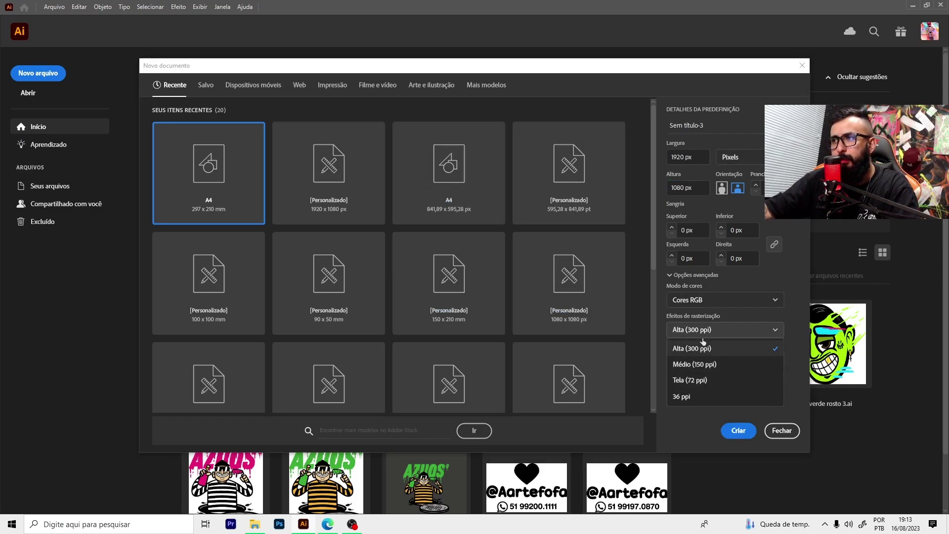
pyautogui.click(703, 335)
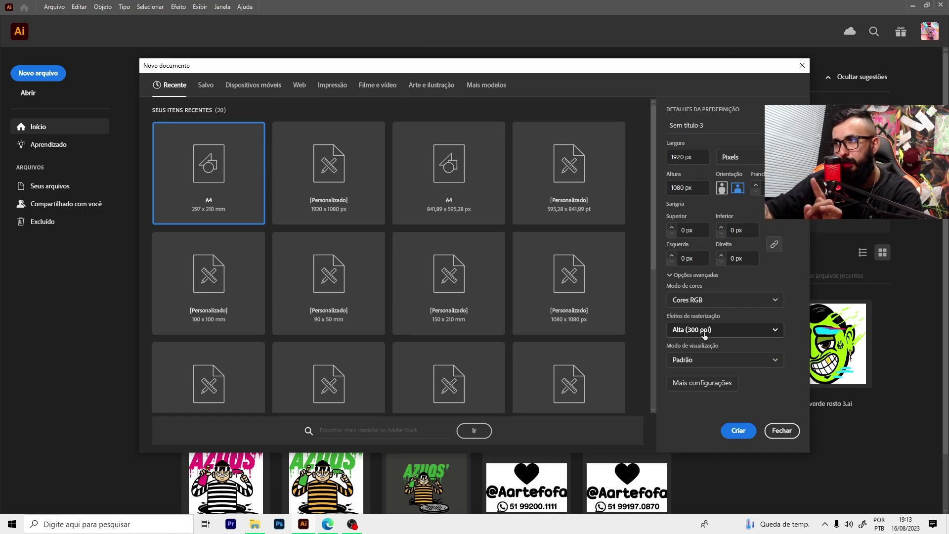
# - Create the 1920 × 1080 document, then copy the Shell ad image in Edge
pyautogui.click(738, 431)
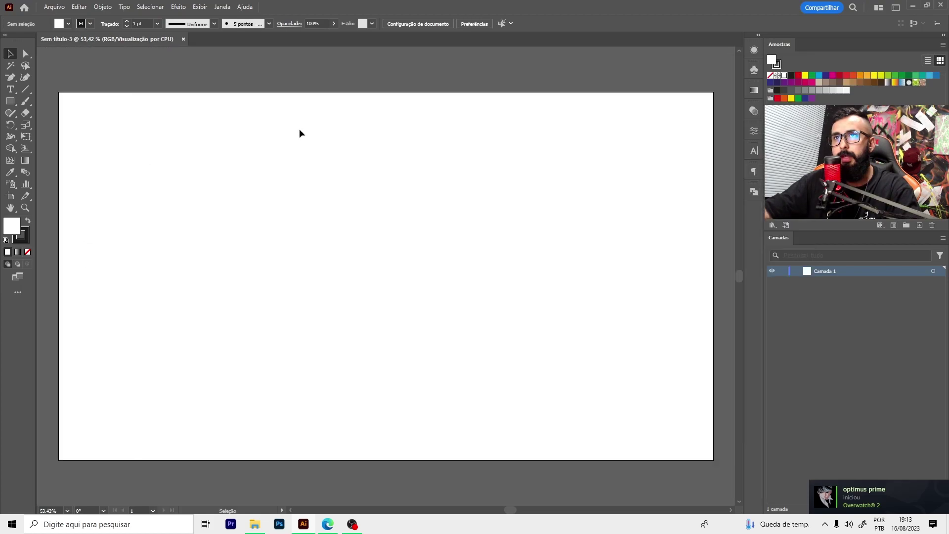
pyautogui.click(328, 524)
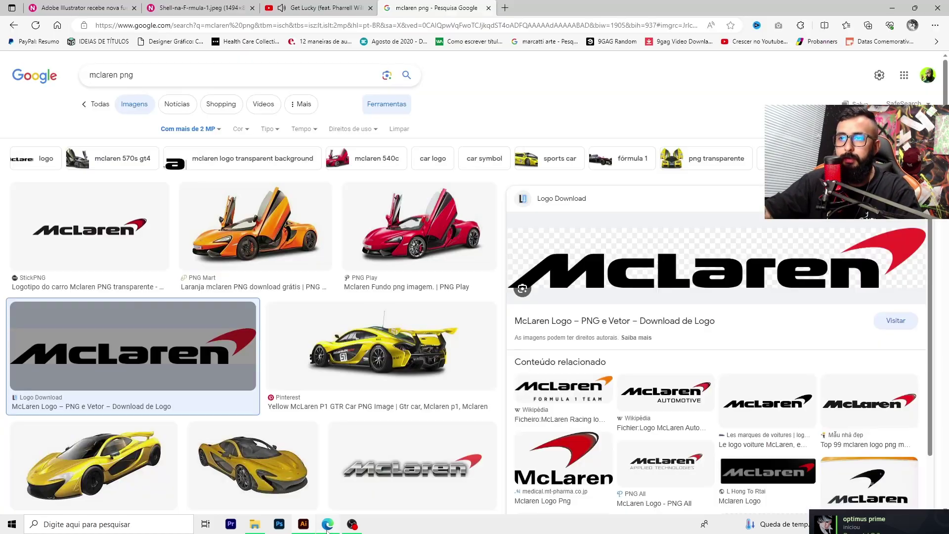
pyautogui.click(192, 8)
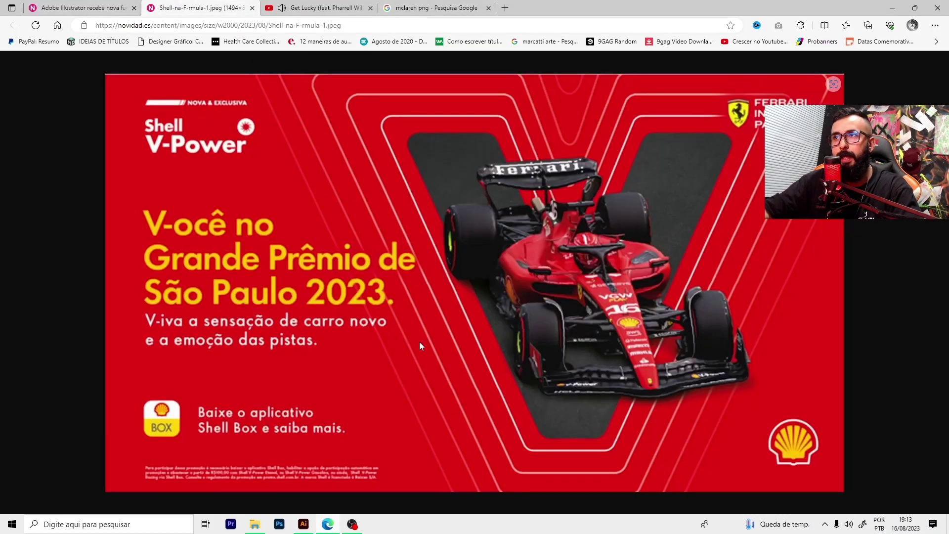
pyautogui.rightClick(478, 242)
pyautogui.click(514, 282)
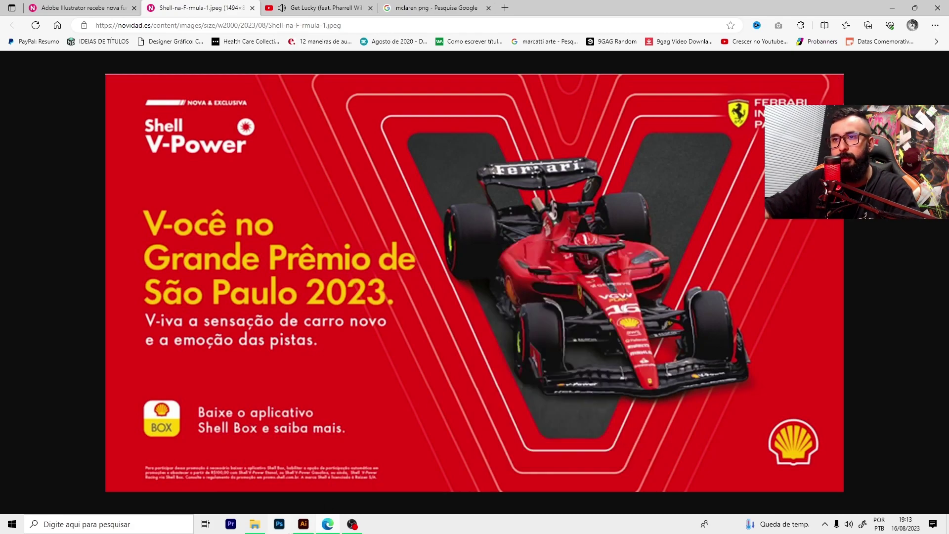
# - Paste the Shell ad image into the new Illustrator document
pyautogui.click(304, 525)
pyautogui.hotkey('ctrl', 'v')
pyautogui.scroll(-3, 347, 382)
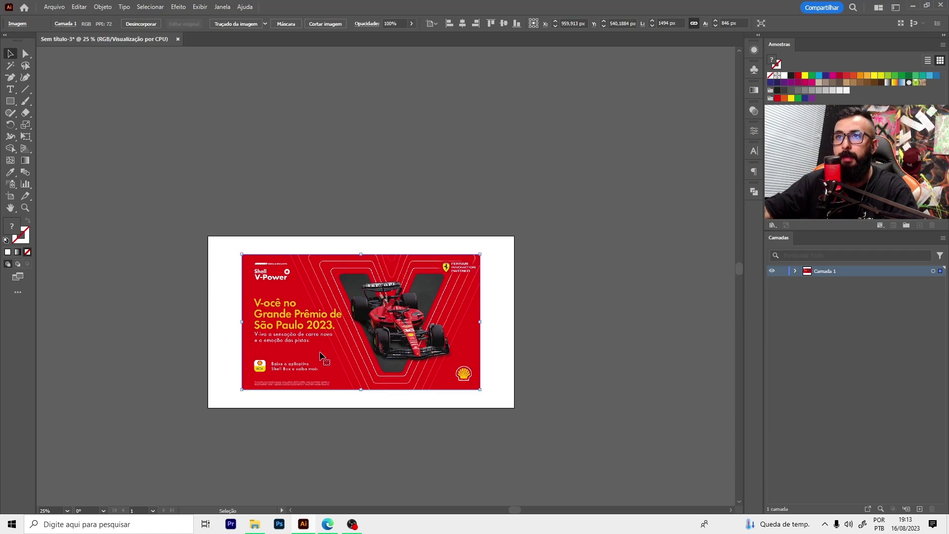
# - Move the pasted ad image above the artboard
pyautogui.moveTo(322, 355); pyautogui.dragTo(327, 193)
pyautogui.click(430, 247)
pyautogui.scroll(1, 355, 266)
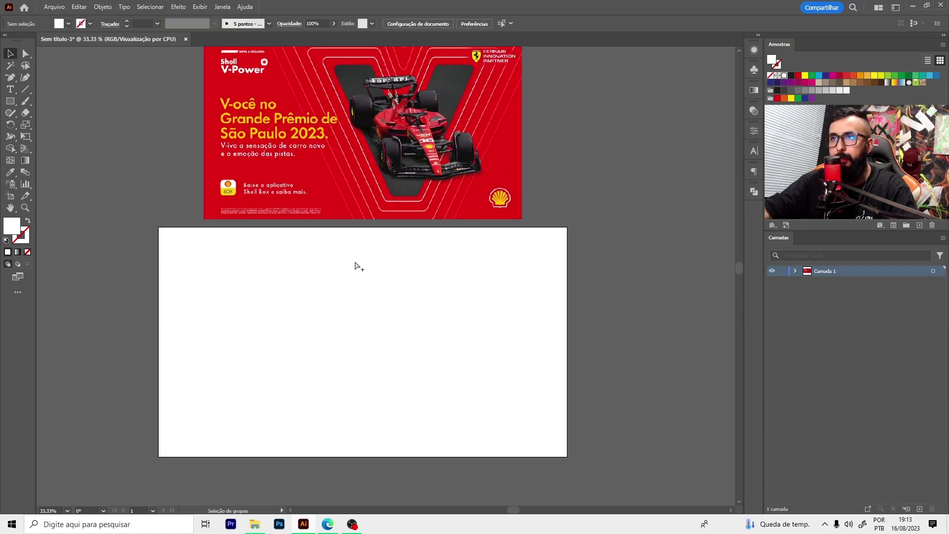
# - Draw a rectangle covering the artboard and fill it with the ad's red
pyautogui.press('m')
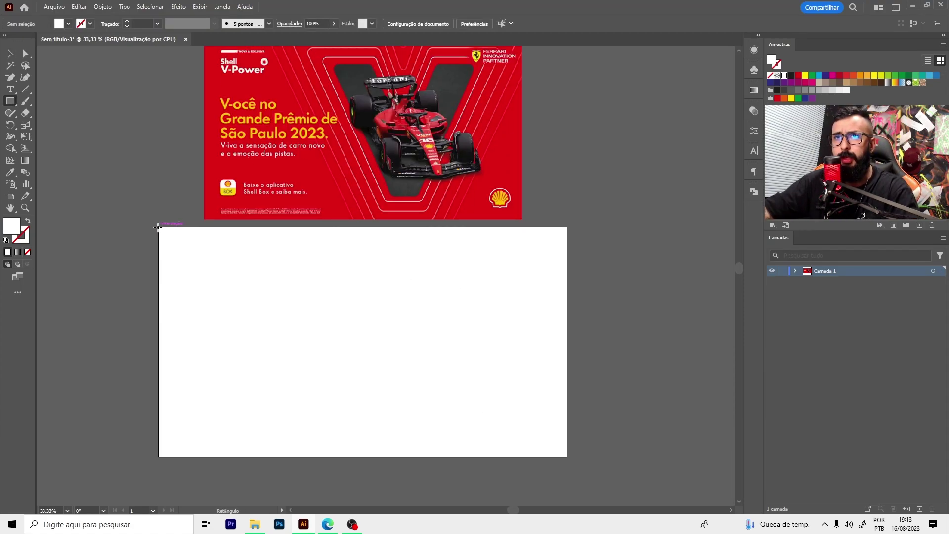
pyautogui.moveTo(157, 227); pyautogui.dragTo(567, 457)
pyautogui.press('i')
pyautogui.click(285, 177)
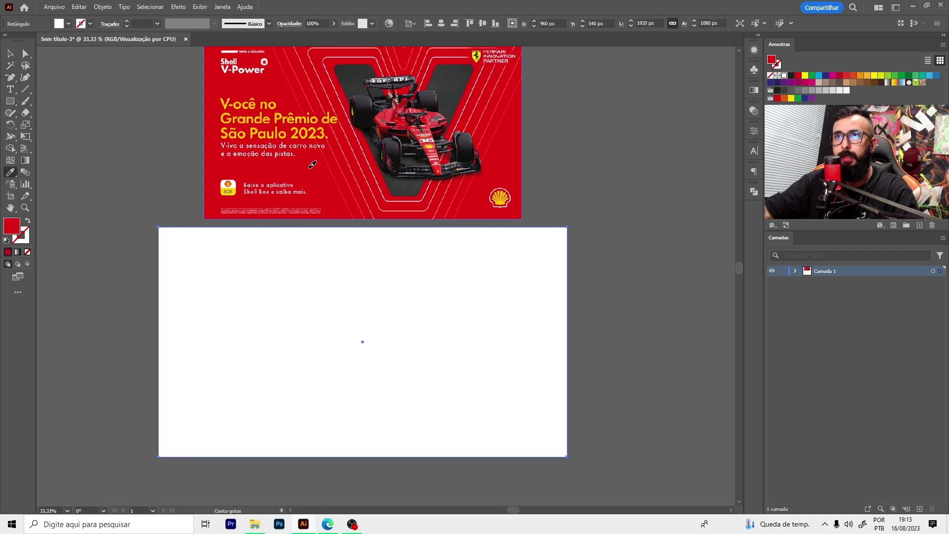
pyautogui.press('v')
pyautogui.click(593, 239)
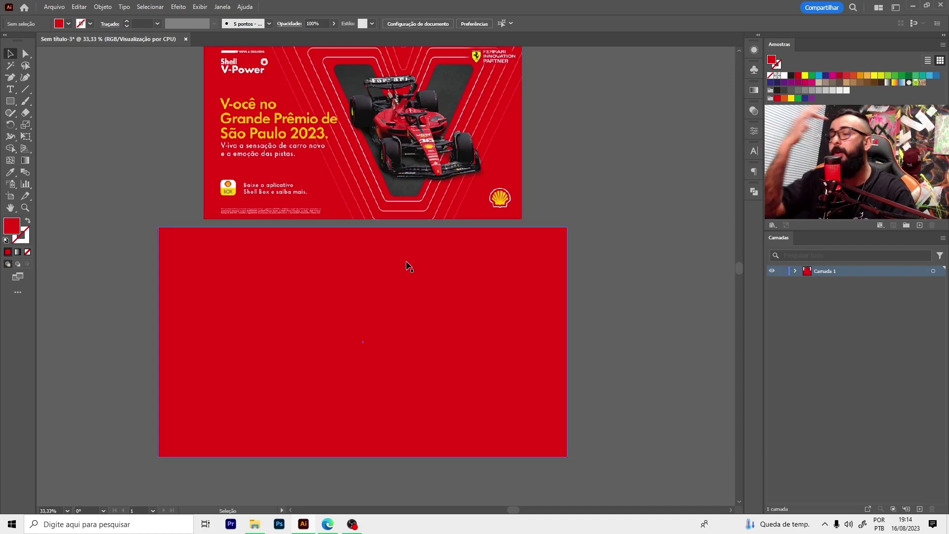
# - Add about 68 pt text reading 'V-ocê no Grande Prêmio de São Paulo 2023.'
pyautogui.press('t')
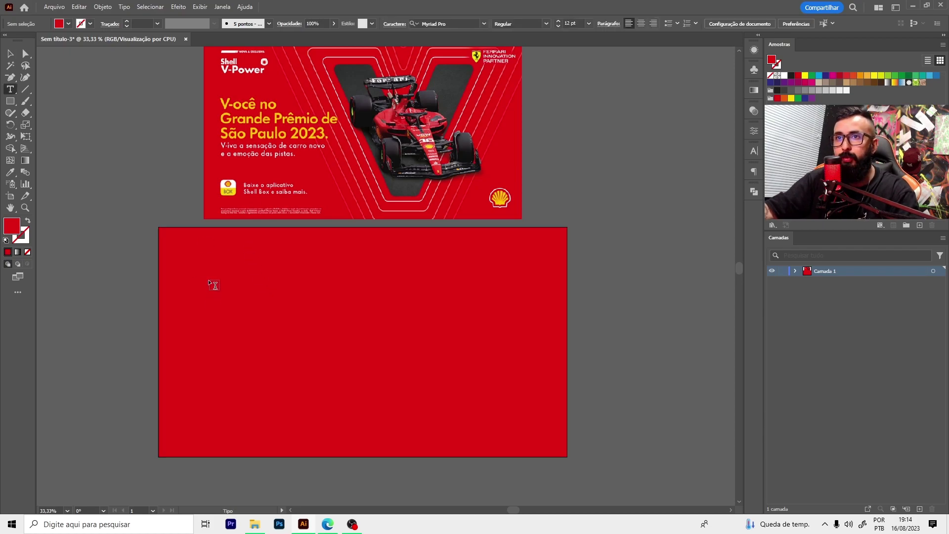
pyautogui.click(209, 281)
pyautogui.press('Escape')
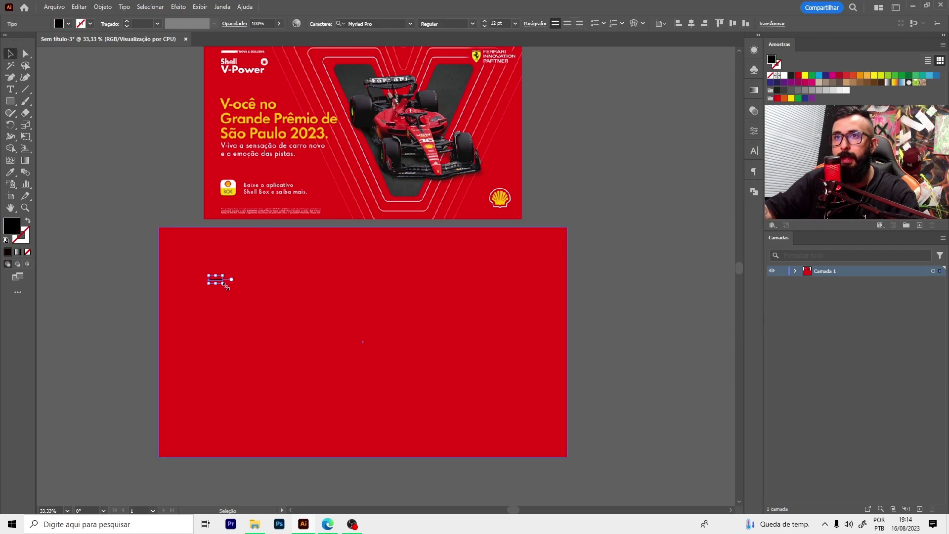
pyautogui.moveTo(223, 282); pyautogui.dragTo(288, 295)
pyautogui.doubleClick(269, 288)
pyautogui.hotkey('ctrl', 'a')
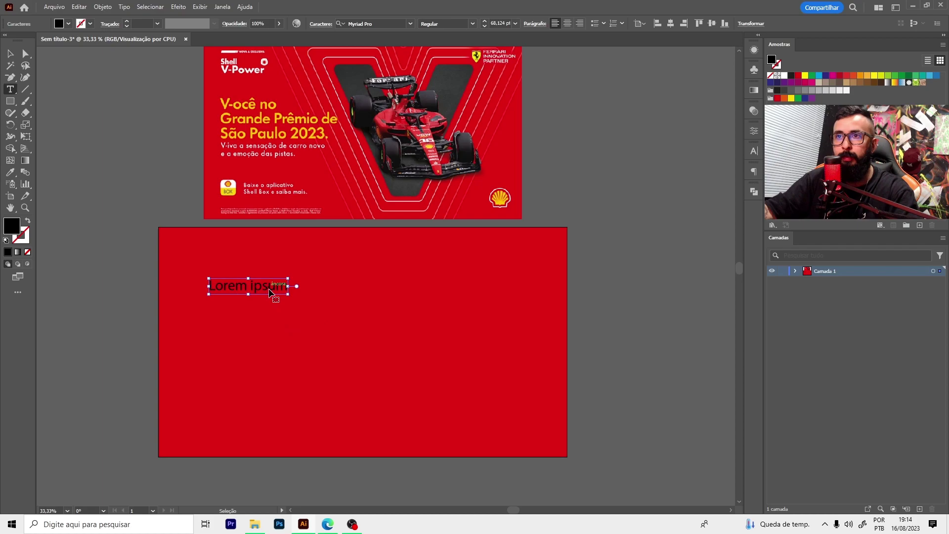
pyautogui.write('V-ocê no Grande Prêmio de')
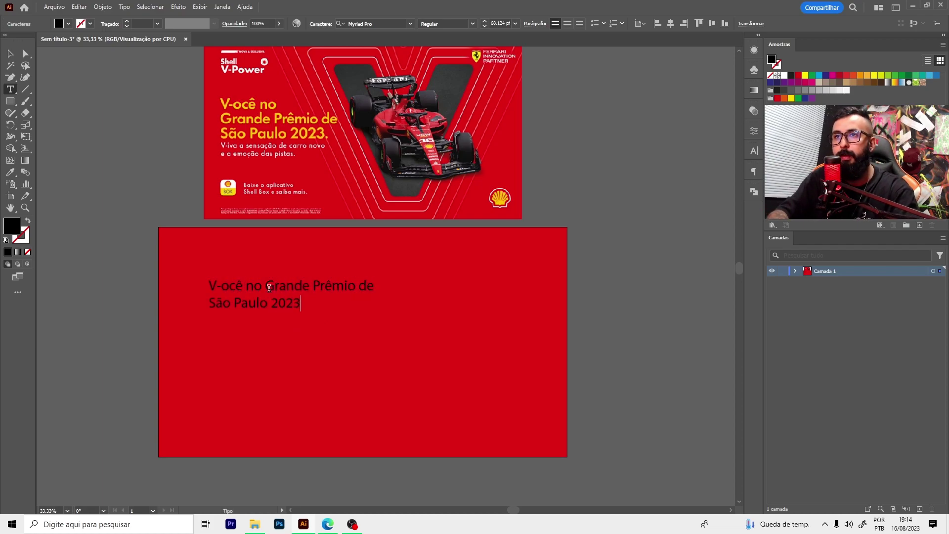
pyautogui.write('.')
pyautogui.press('Escape')
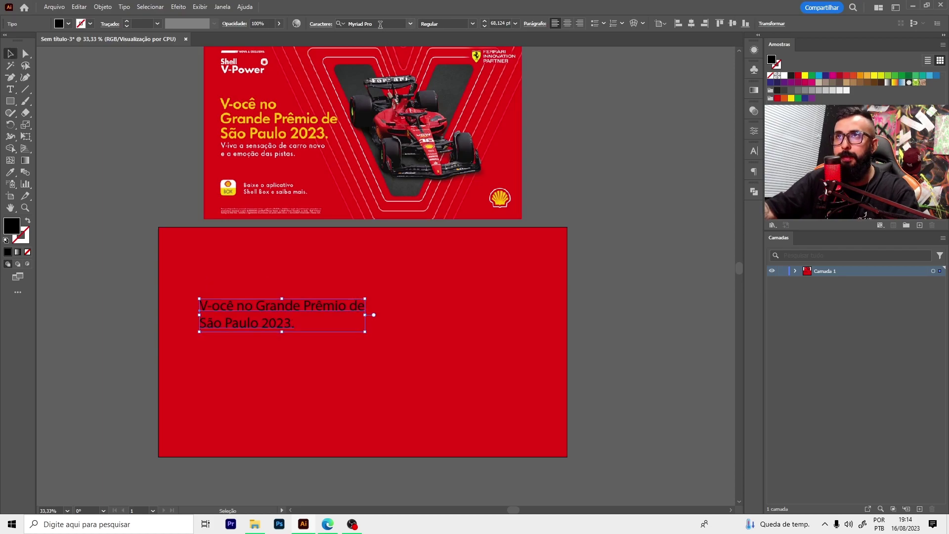
# - Set the headline to Helvetica Bold and nudge it into position
pyautogui.click(380, 24)
pyautogui.write('helv')
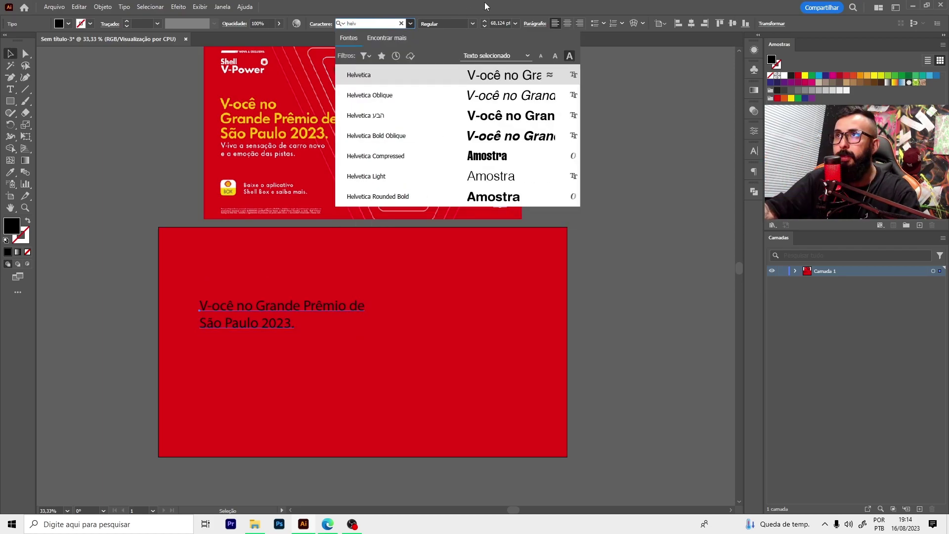
pyautogui.press('Return')
pyautogui.click(472, 24)
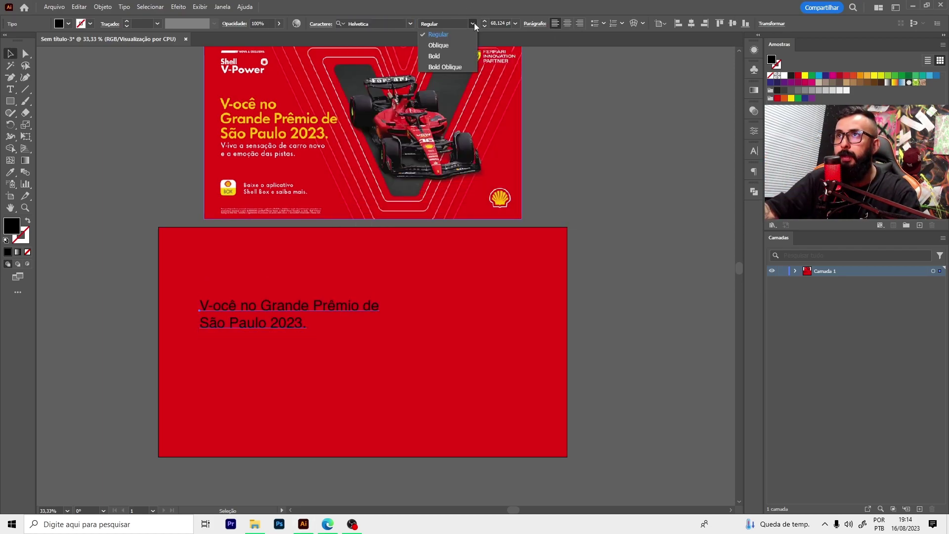
pyautogui.click(446, 58)
pyautogui.moveTo(341, 311); pyautogui.dragTo(332, 319)
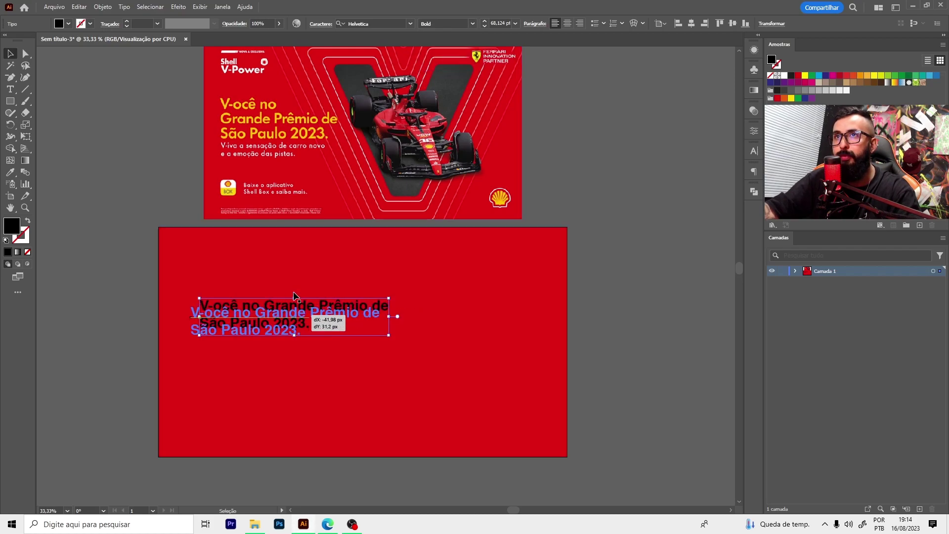
pyautogui.hscroll(-1, 285, 101)
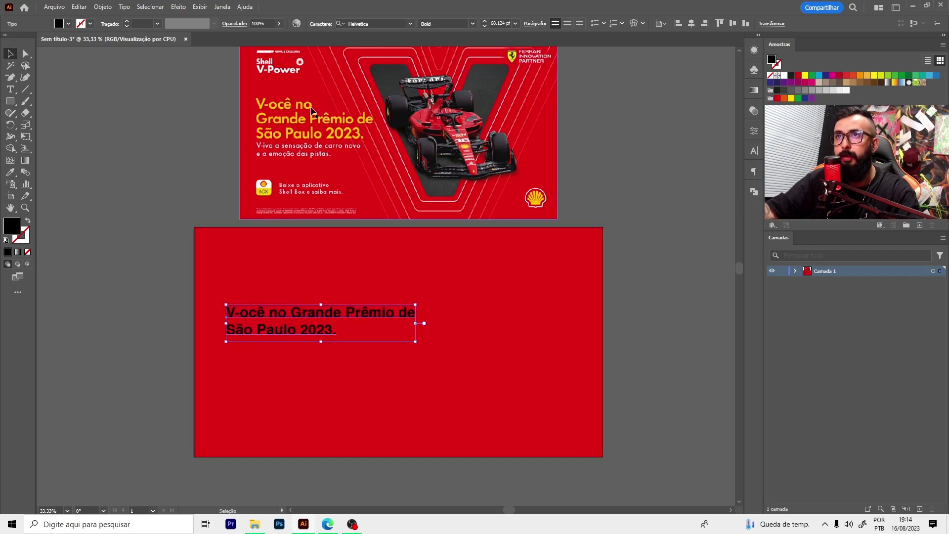
pyautogui.scroll(3, 316, 113)
pyautogui.scroll(-3, 349, 143)
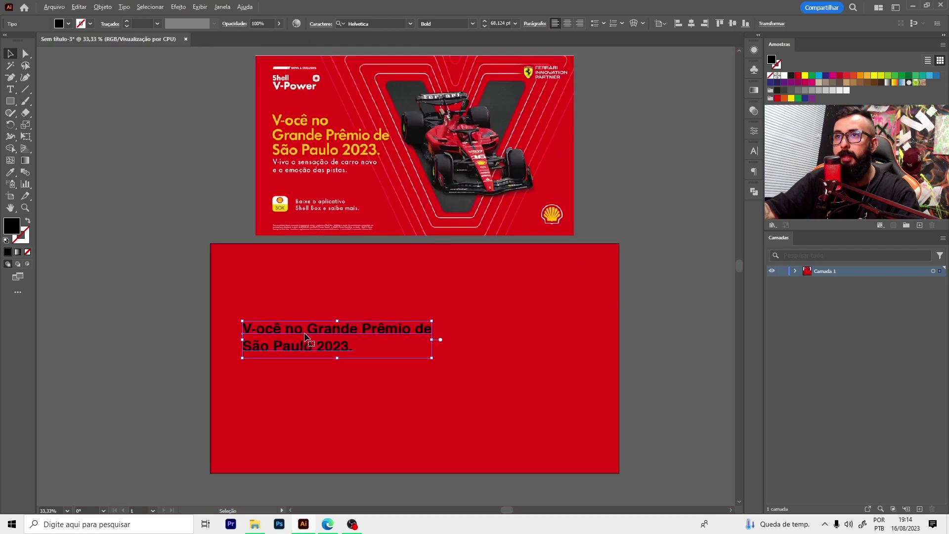
# - Duplicate the headline below the original, adjusting the line break before 'Grande'
pyautogui.moveTo(308, 338); pyautogui.dragTo(307, 378)
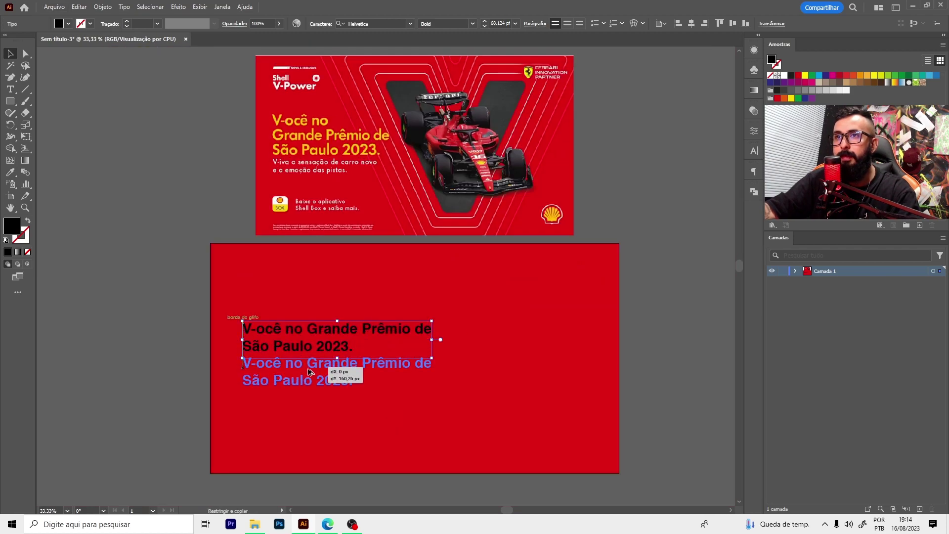
pyautogui.press('t')
pyautogui.click(305, 329)
pyautogui.press('BackSpace')
pyautogui.press('Return')
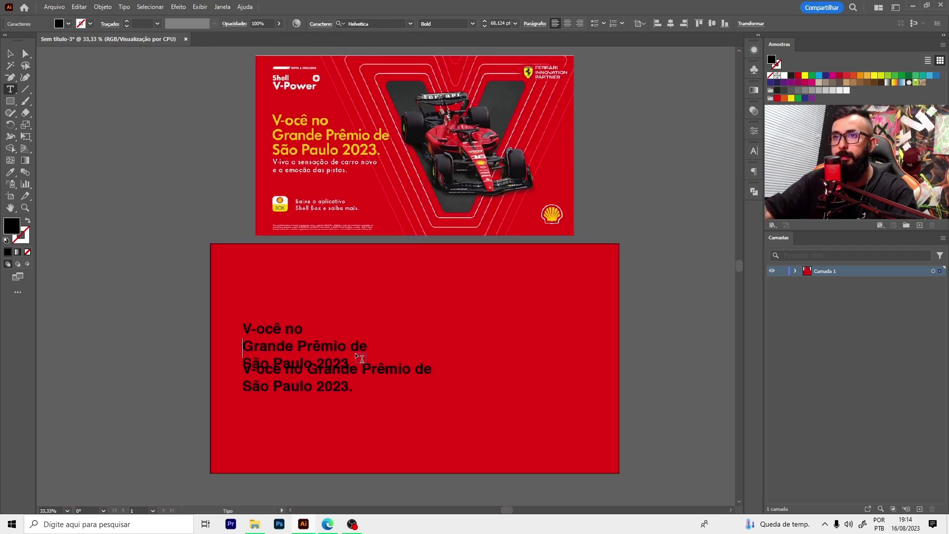
pyautogui.press('Escape')
pyautogui.moveTo(339, 351); pyautogui.dragTo(339, 332)
# - Replace the copy with 'V-iva a sensação de carro novo e a emoção das pistas.', smaller and Regular
pyautogui.press('t')
pyautogui.tripleClick(341, 371)
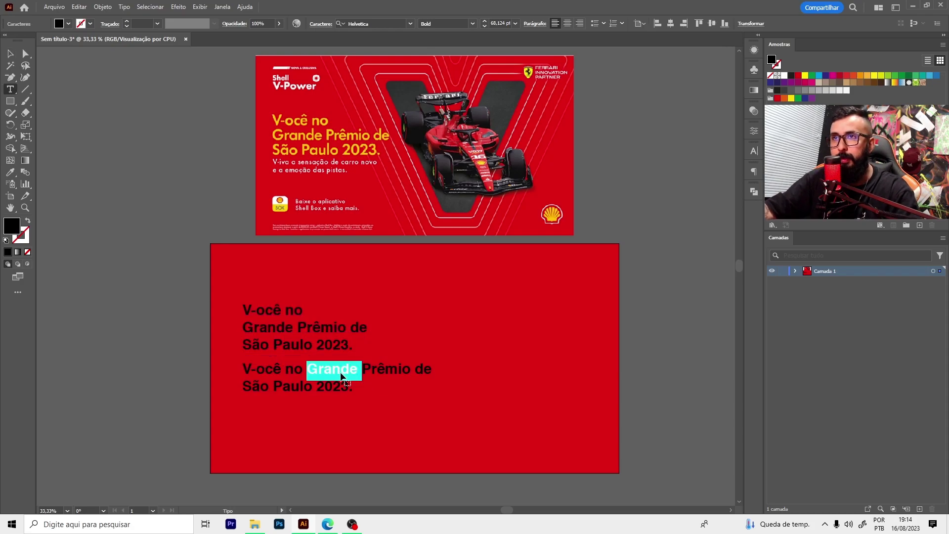
pyautogui.write('V-iva a sensação de carro')
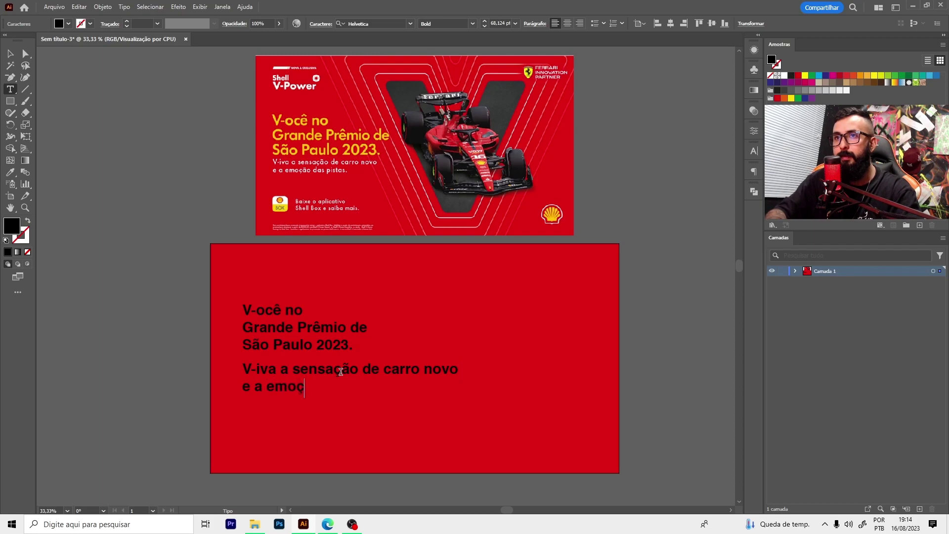
pyautogui.press('Escape')
pyautogui.moveTo(462, 396); pyautogui.dragTo(398, 376)
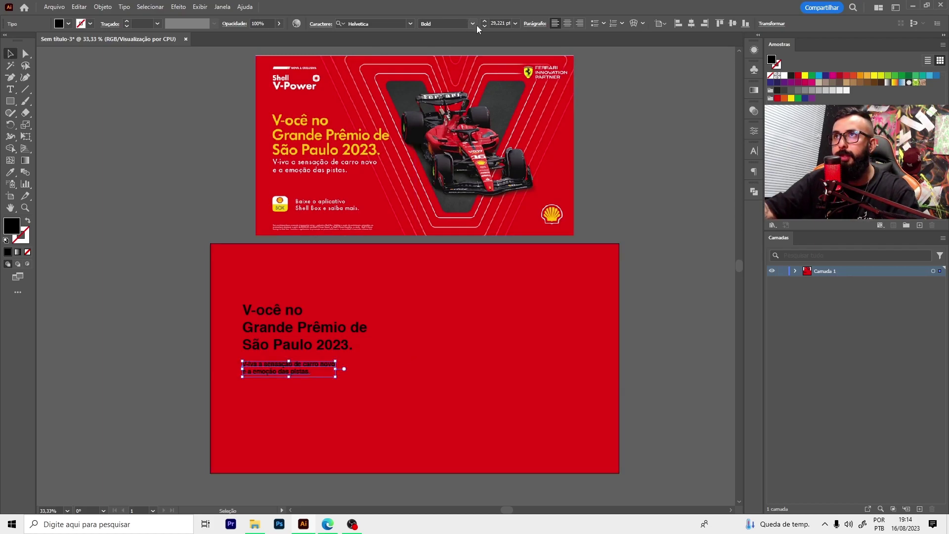
pyautogui.click(472, 23)
pyautogui.click(447, 34)
# - Scale the subline text block up slightly
pyautogui.scroll(1, 334, 377)
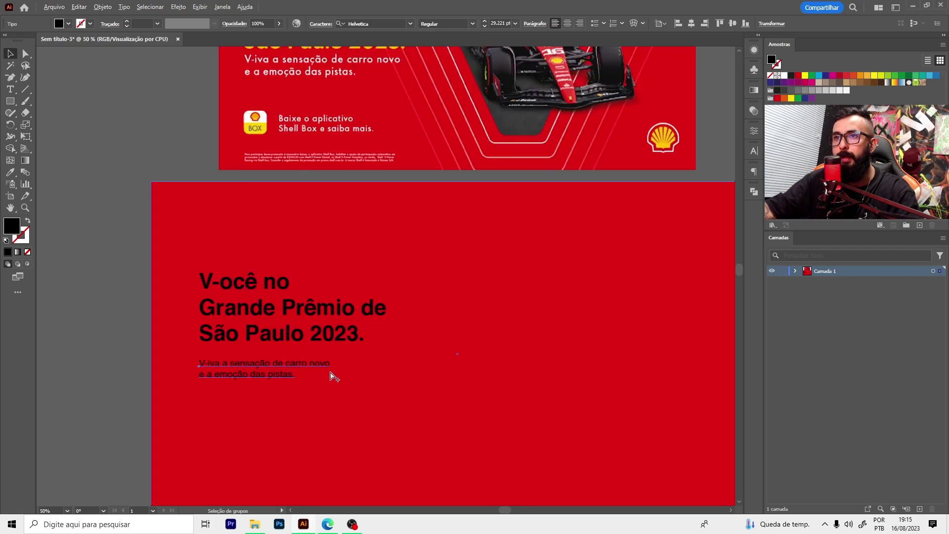
pyautogui.moveTo(335, 376); pyautogui.dragTo(364, 382)
pyautogui.scroll(1, 257, 240)
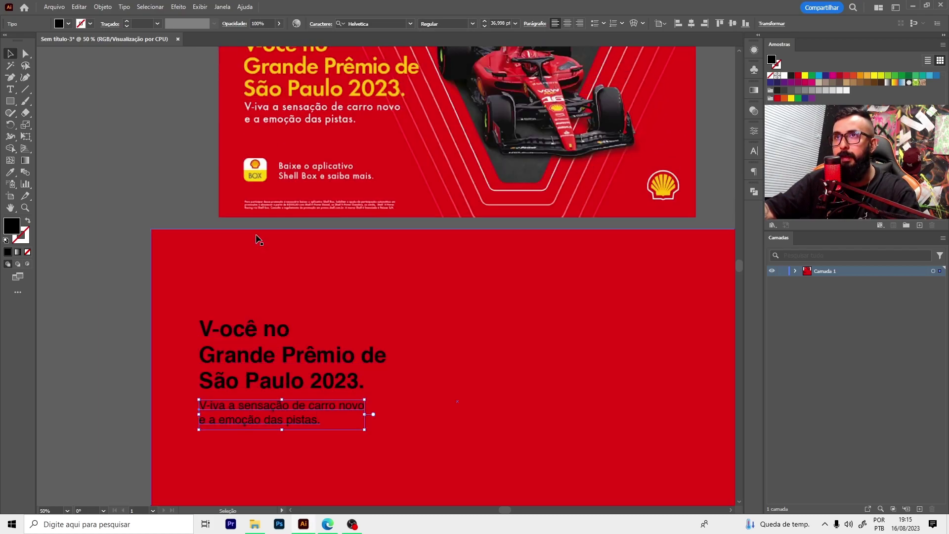
# - Set headline leading to 75 pt and subline leading to 39 pt
pyautogui.click(299, 364)
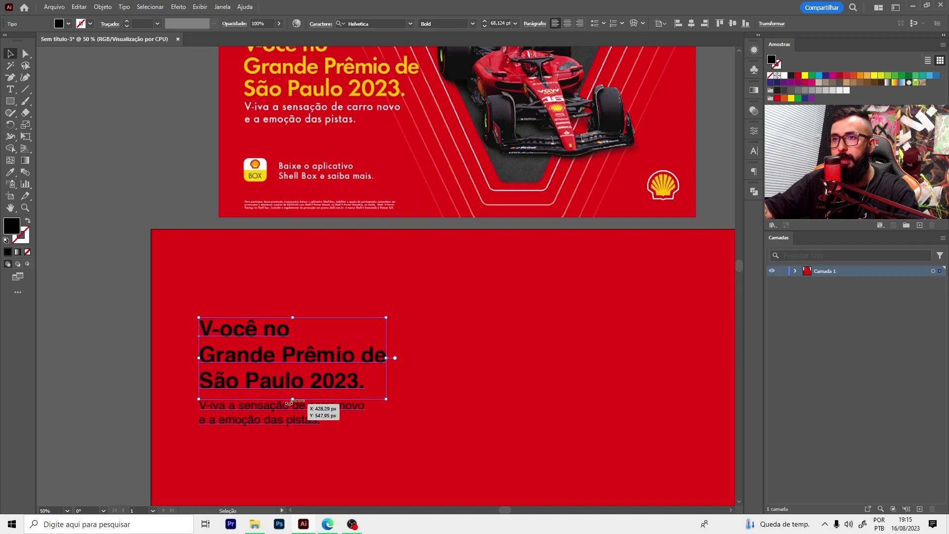
pyautogui.click(754, 151)
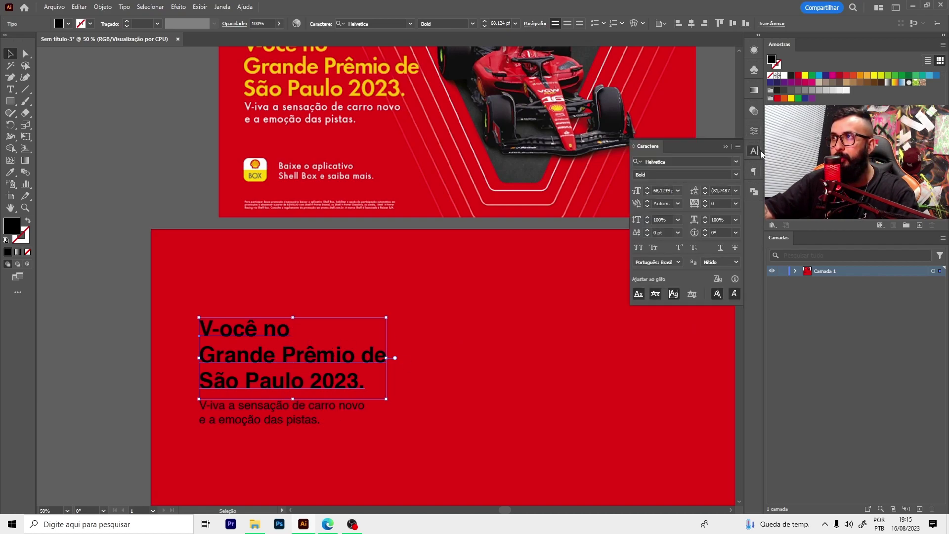
pyautogui.scroll(-2, 727, 189)
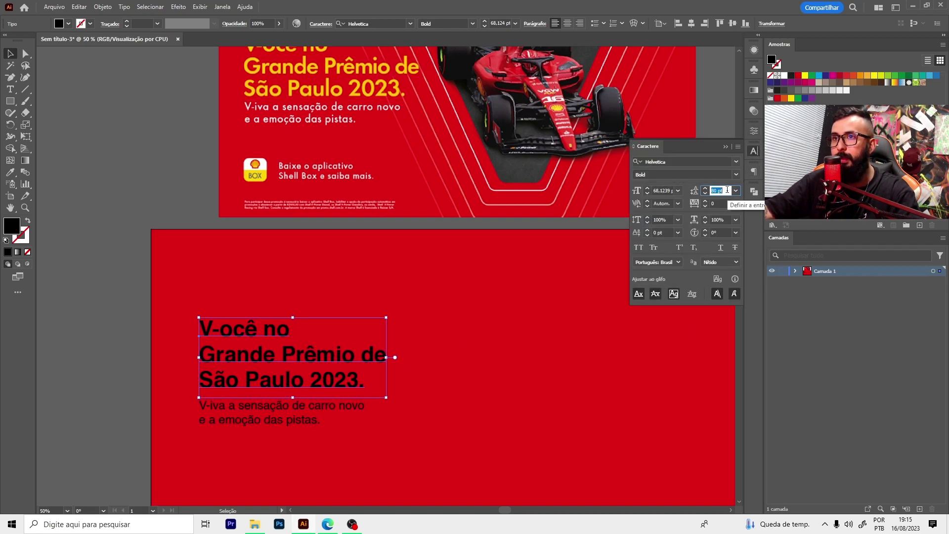
pyautogui.scroll(-3, 727, 190)
pyautogui.scroll(-2, 727, 189)
pyautogui.click(351, 416)
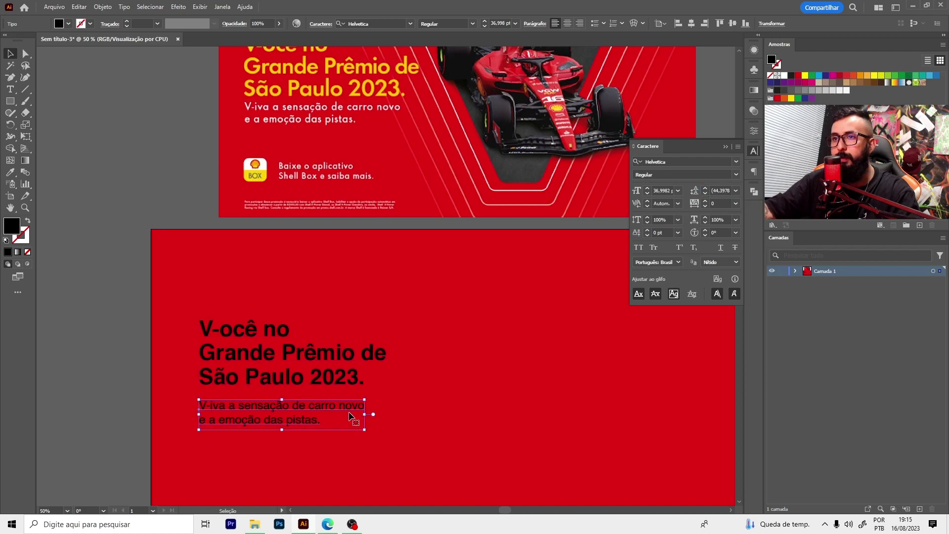
pyautogui.scroll(-6, 724, 190)
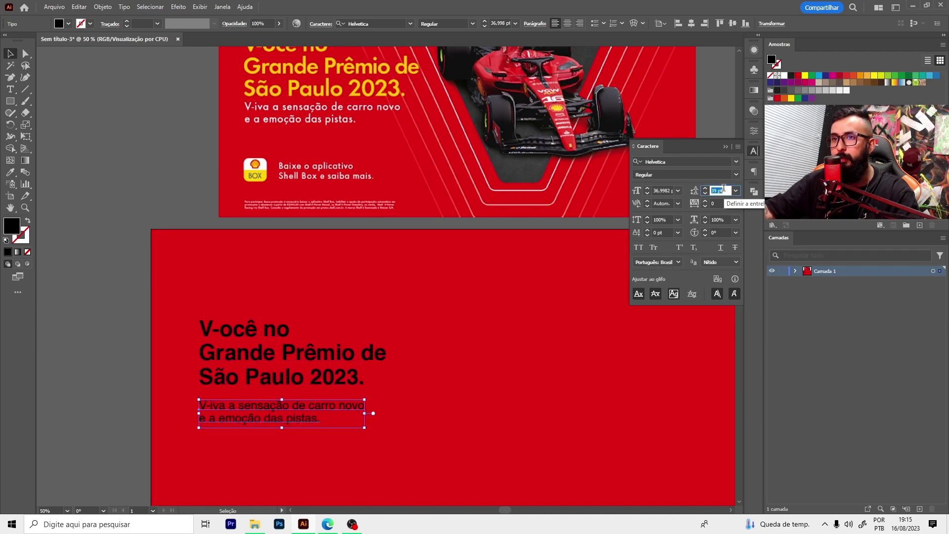
pyautogui.write('39')
pyautogui.click(197, 285)
pyautogui.click(314, 328)
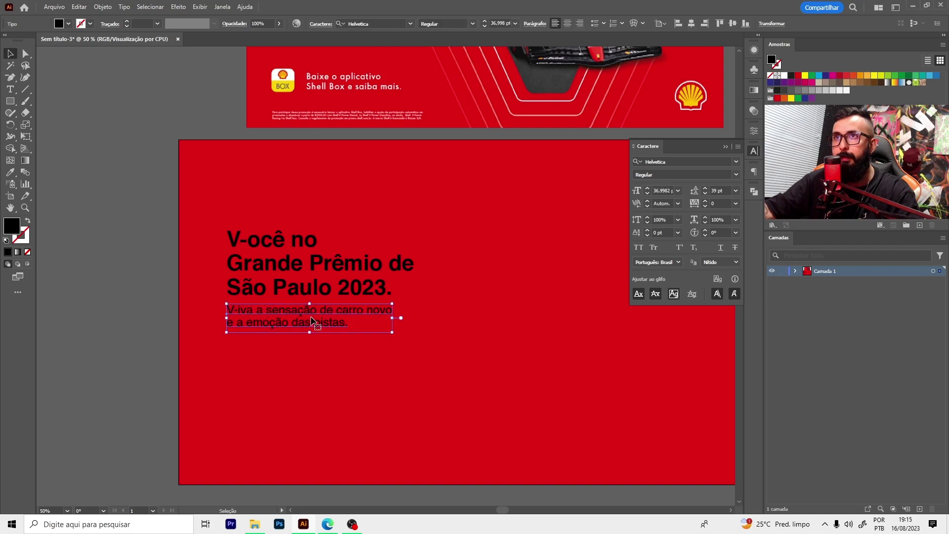
pyautogui.scroll(-1, 312, 323)
# - Copy the subline lower as 'Baixe o aplicativo Shell Box e saiba mais.' and shrink it to 12 pt
pyautogui.moveTo(304, 314); pyautogui.dragTo(317, 378)
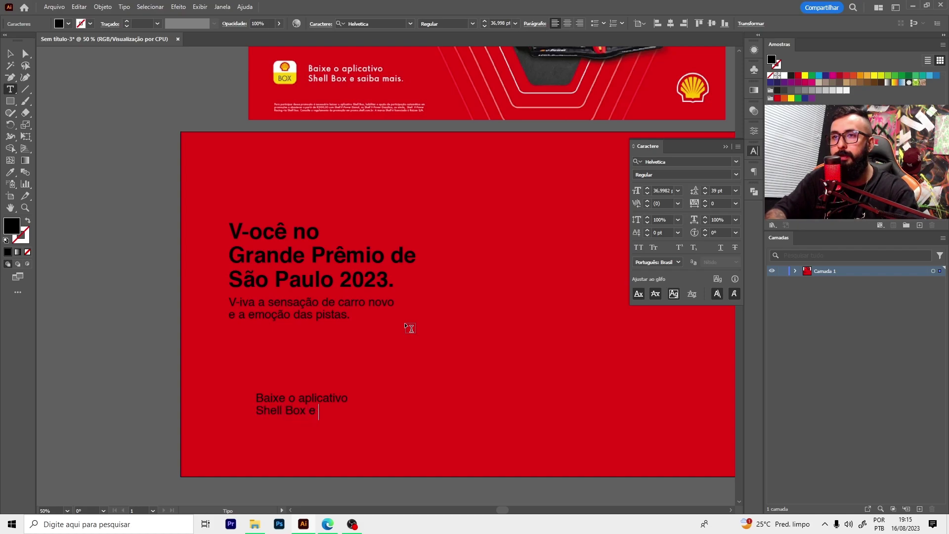
pyautogui.press('Escape')
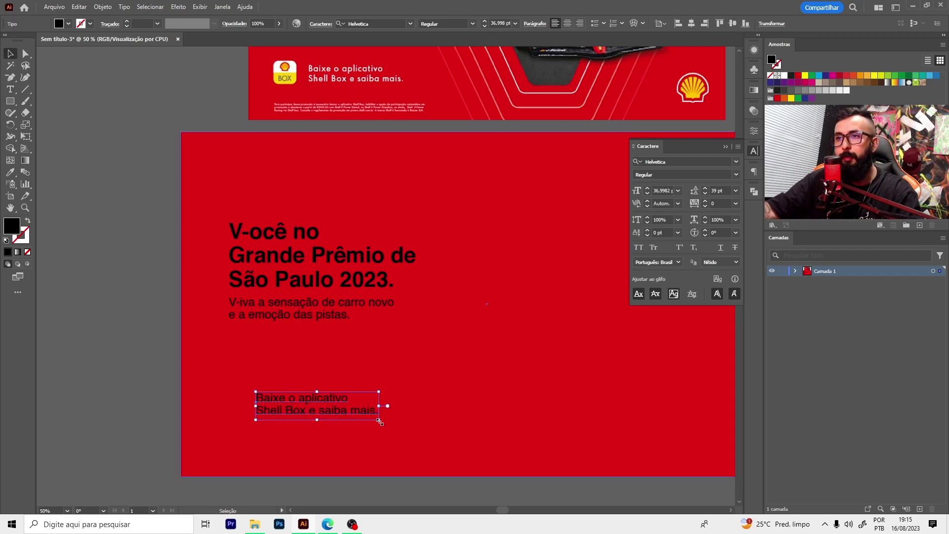
pyautogui.moveTo(376, 416); pyautogui.dragTo(356, 416)
pyautogui.hotkey('ctrl', 'shift', 'a')
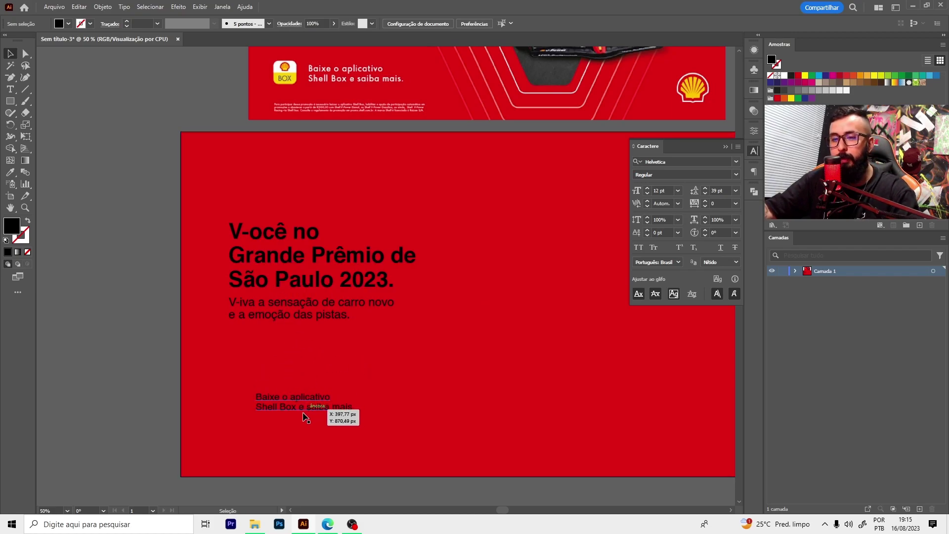
# - Draw a fine-print text area along the bottom with 20 pt leading
pyautogui.press('t')
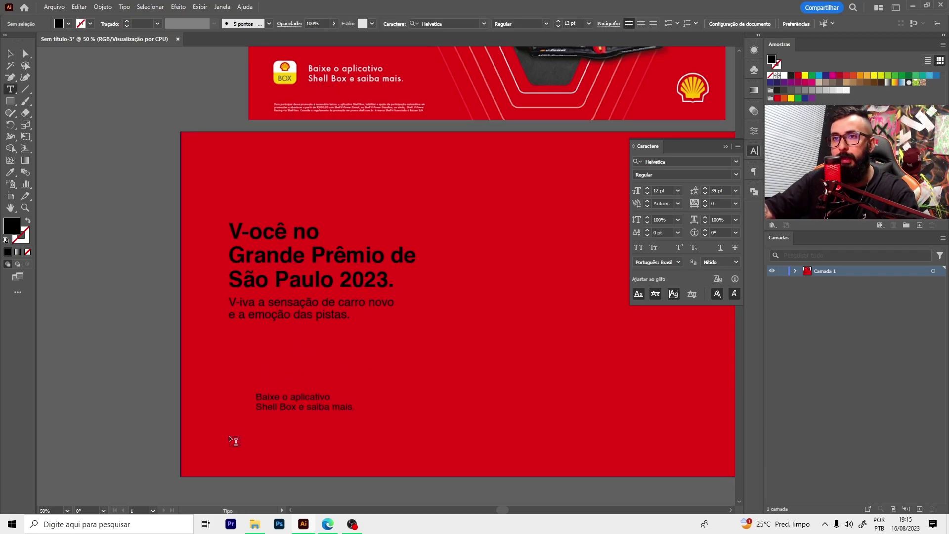
pyautogui.moveTo(229, 437); pyautogui.dragTo(433, 464)
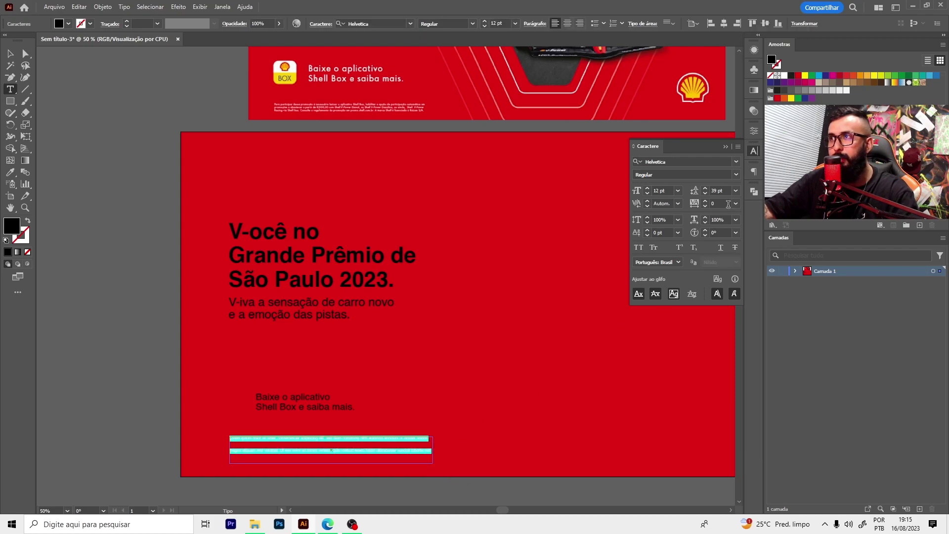
pyautogui.click(719, 191)
pyautogui.press('Down')
pyautogui.press('Down')
pyautogui.press('Down')
pyautogui.press('Down')
pyautogui.press('Down')
pyautogui.press('Down')
pyautogui.press('Down')
pyautogui.press('Down')
pyautogui.press('Down')
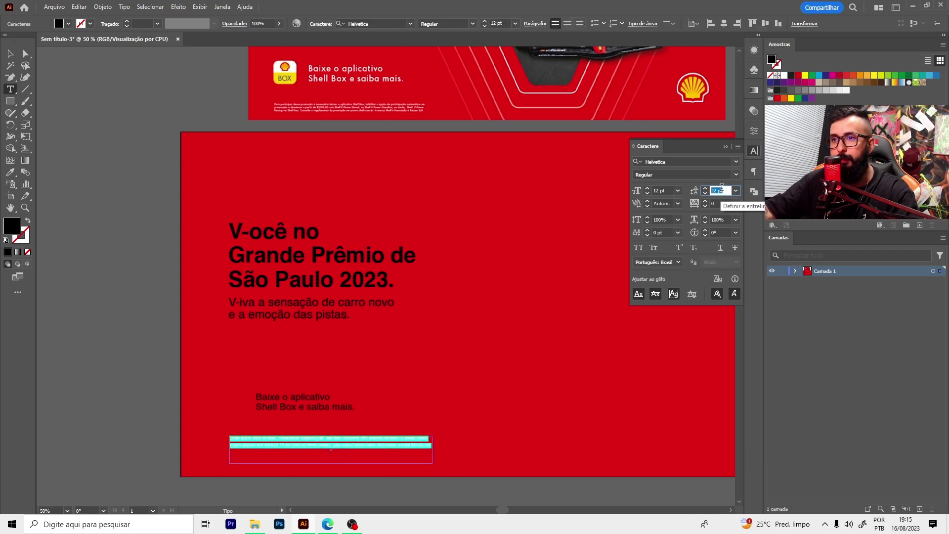
pyautogui.press('Down')
pyautogui.press('Down')
pyautogui.press('Down')
pyautogui.press('Escape')
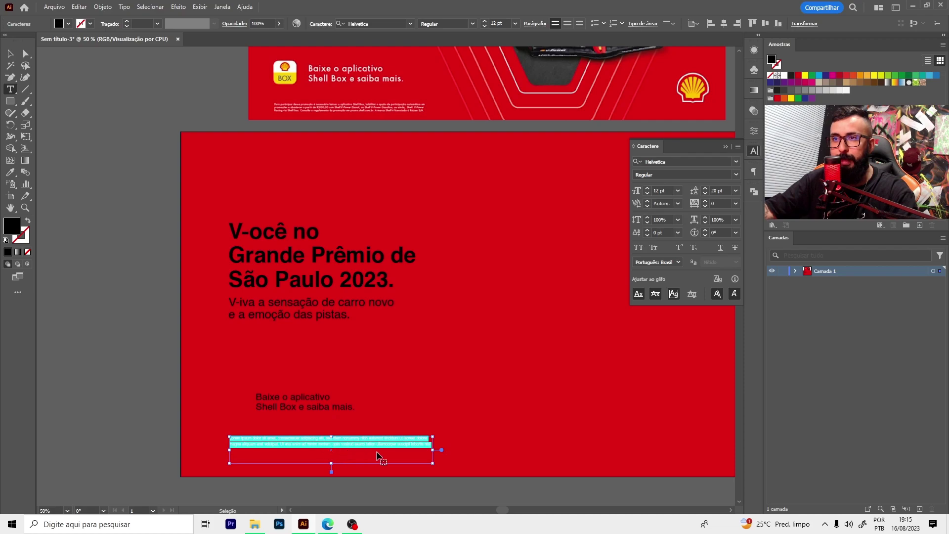
# - Fill the fine-print area with four lines of placeholder text
pyautogui.click(418, 442)
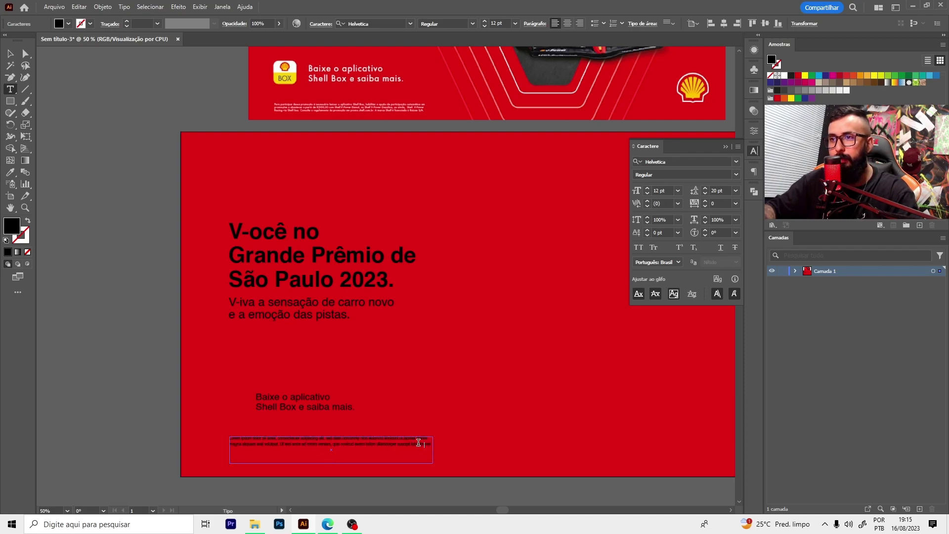
pyautogui.hotkey('ctrl', 'v')
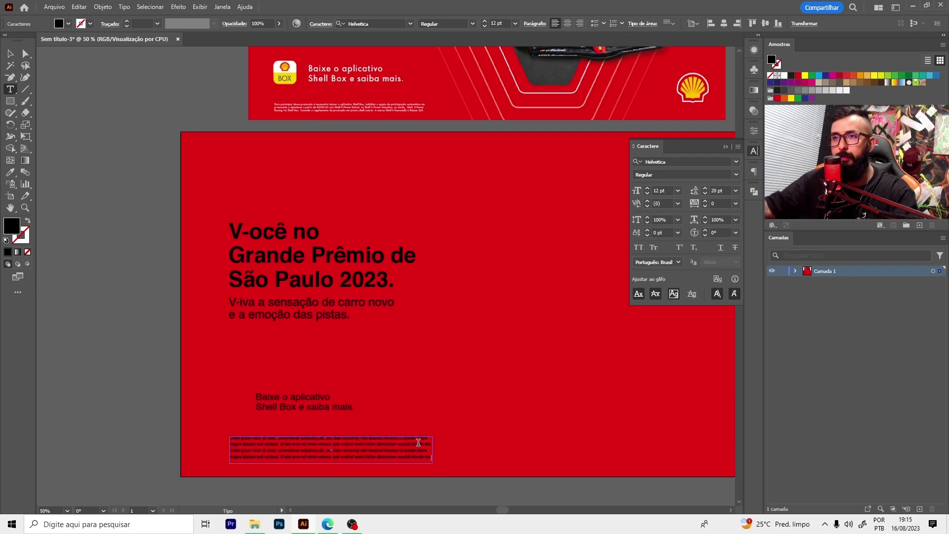
pyautogui.press('Escape')
pyautogui.click(105, 258)
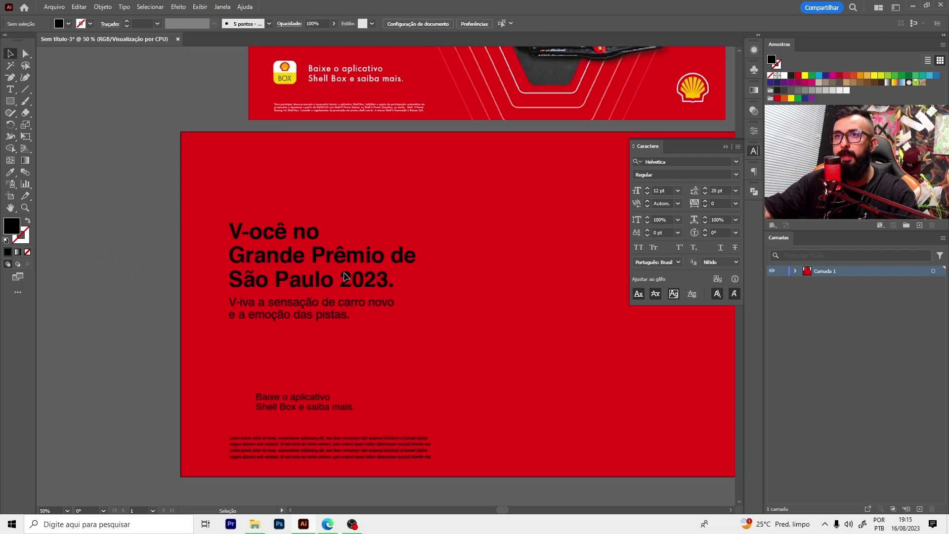
pyautogui.scroll(-1, 336, 308)
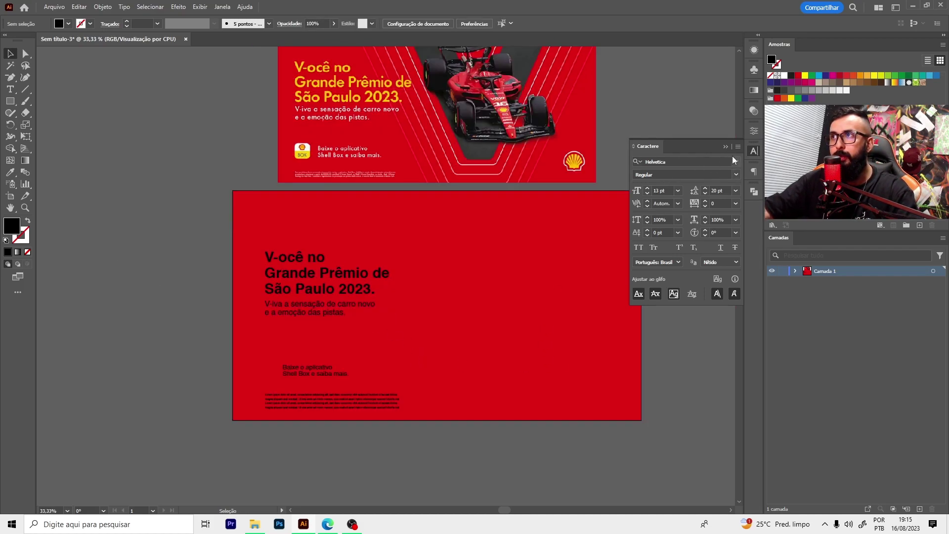
pyautogui.scroll(2, 474, 297)
pyautogui.keyDown('alt'); pyautogui.scroll(-1, 374, 351); pyautogui.keyUp('alt')
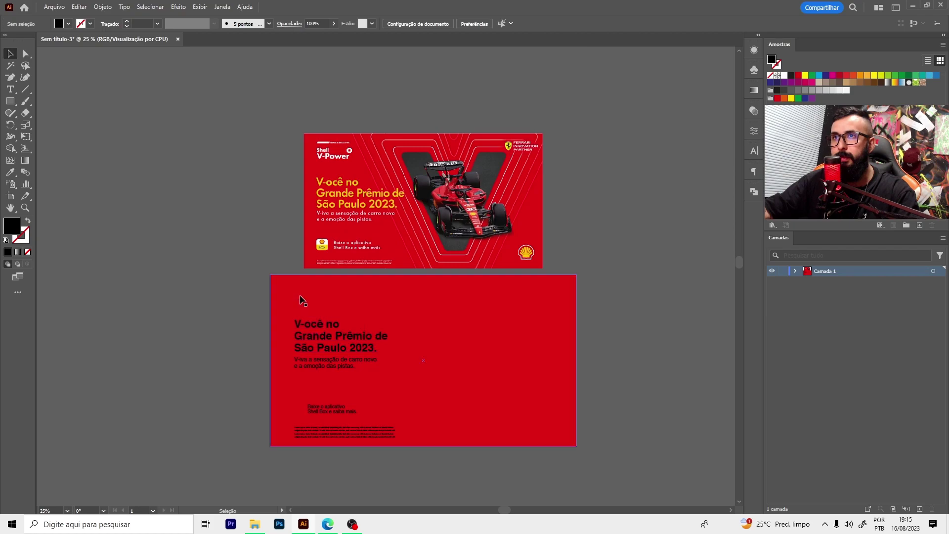
pyautogui.scroll(-1, 346, 296)
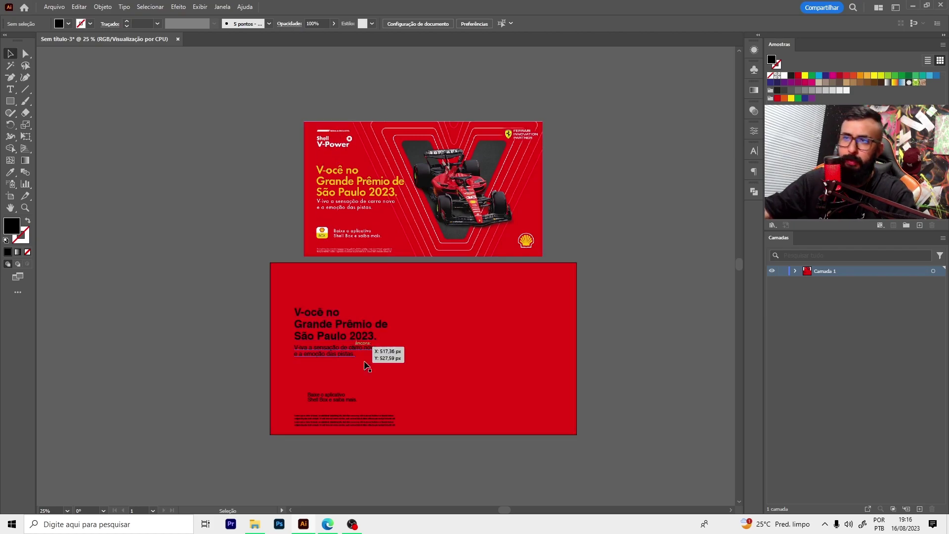
# - Make the fine print, 'Baixe o aplicativo' line and subline white
pyautogui.click(324, 429)
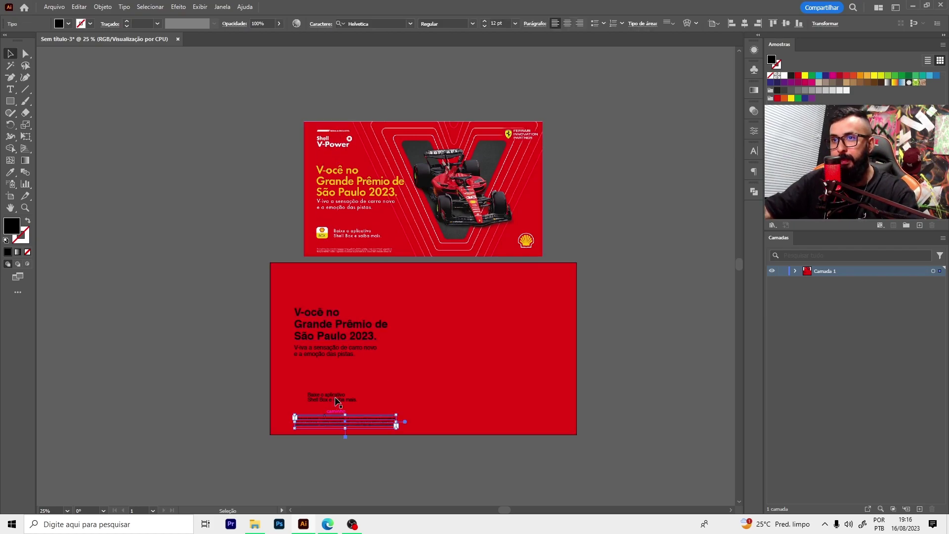
pyautogui.keyDown('shift'); pyautogui.click(329, 397); pyautogui.keyUp('shift')
pyautogui.keyDown('shift'); pyautogui.click(344, 354); pyautogui.keyUp('shift')
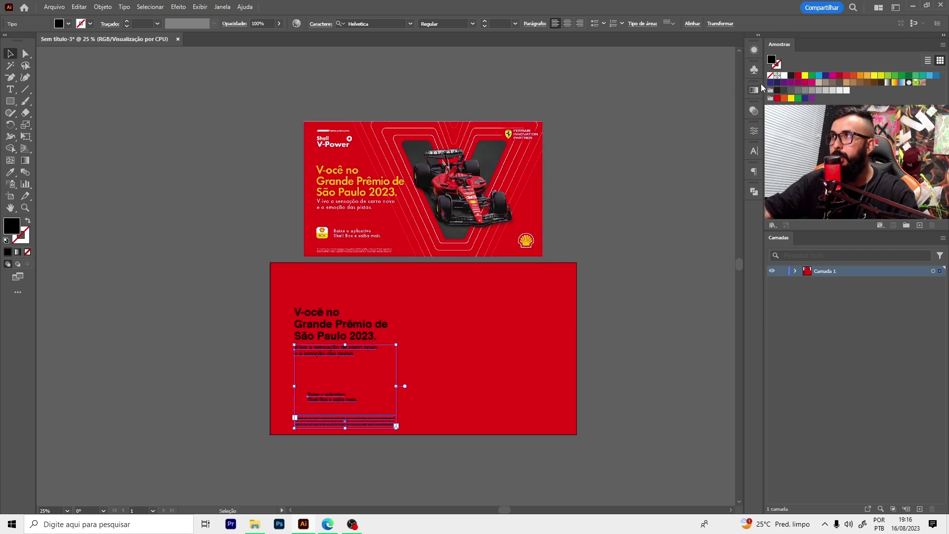
pyautogui.click(785, 76)
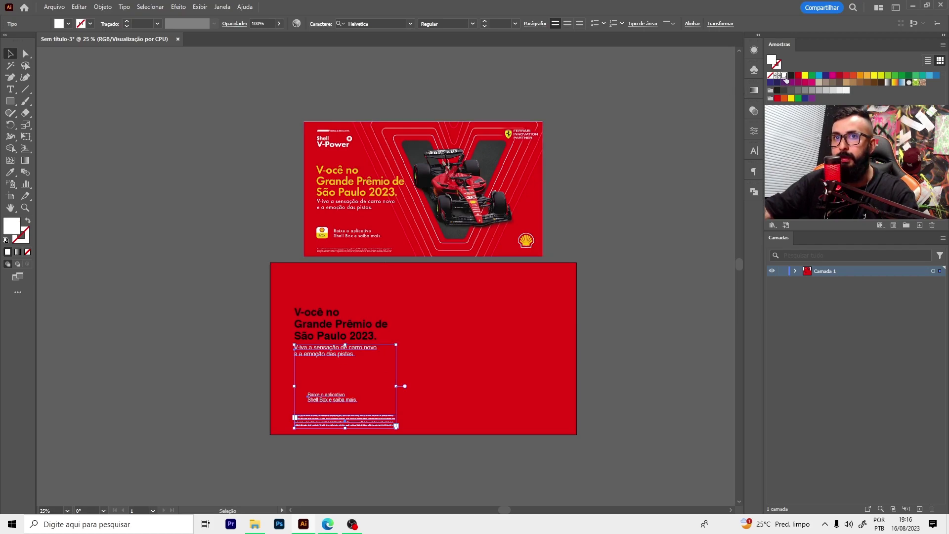
pyautogui.click(302, 388)
# - Color the headline with the Shell logo's yellow using the Eyedropper
pyautogui.click(330, 327)
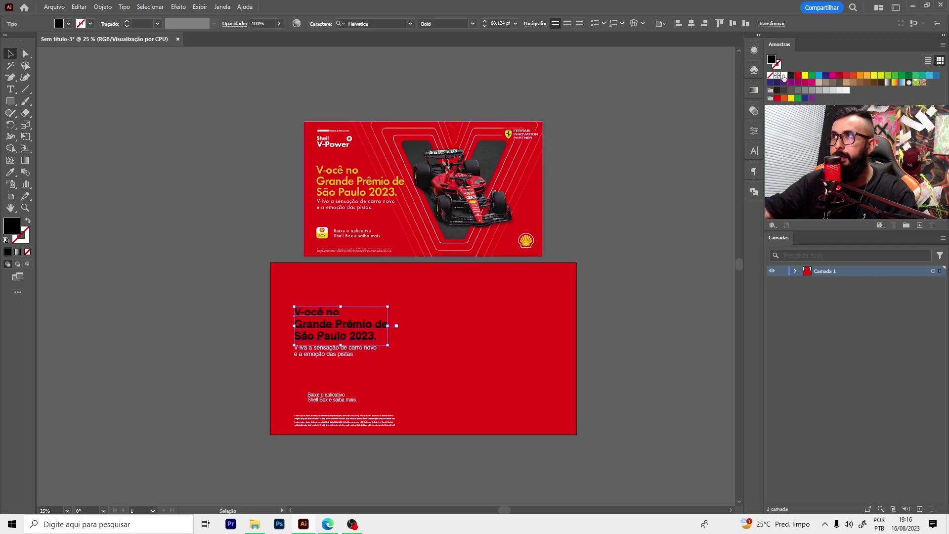
pyautogui.press('i')
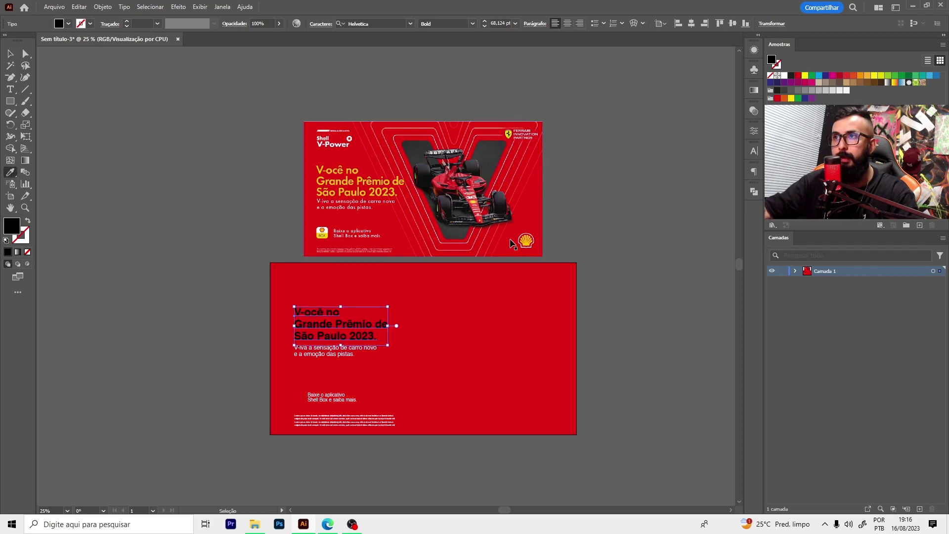
pyautogui.scroll(5, 519, 244)
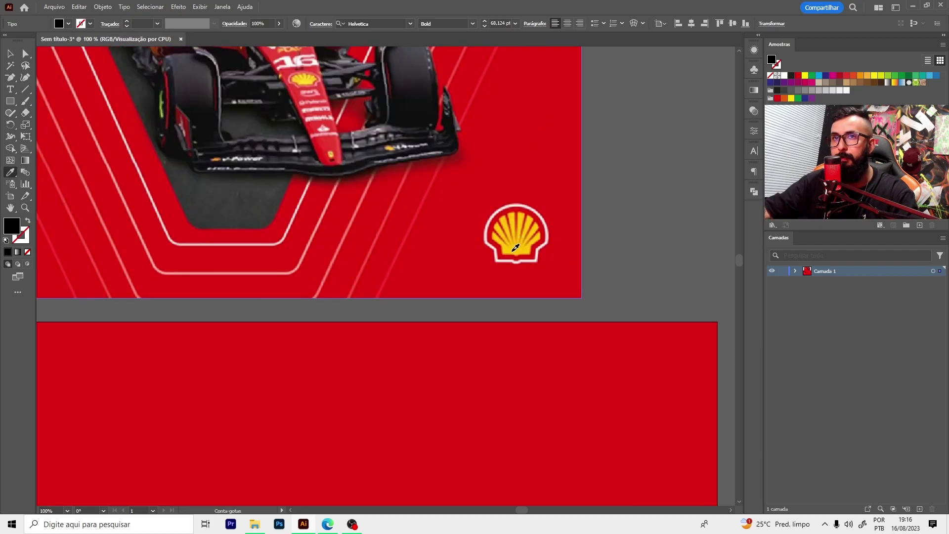
pyautogui.click(514, 242)
pyautogui.scroll(-2, 601, 224)
pyautogui.click(348, 422)
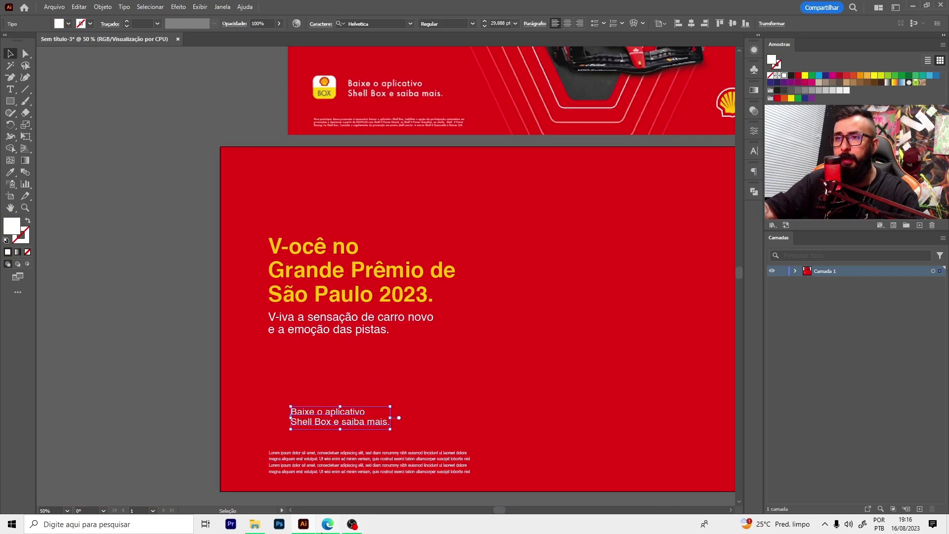
pyautogui.click(326, 529)
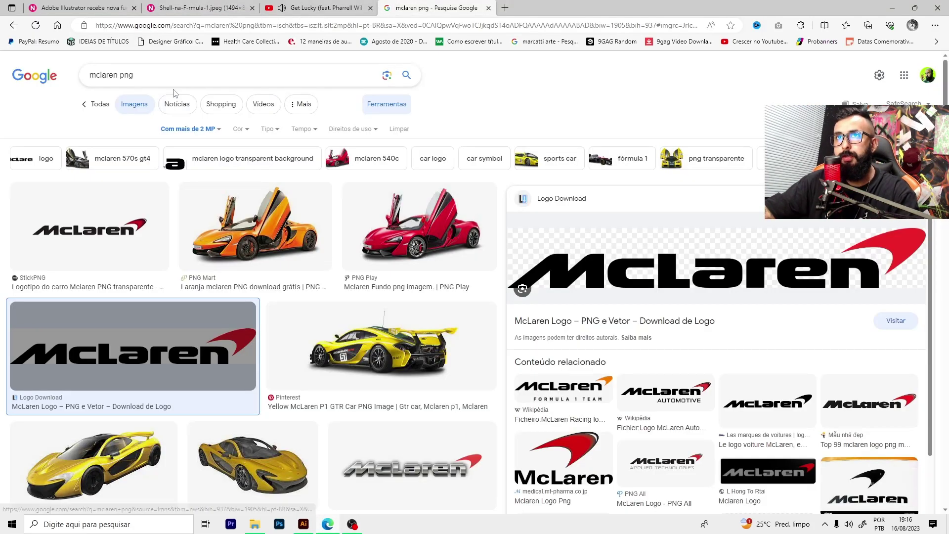
# - Search Google Images for 'mclaren png' in a fresh tab
pyautogui.click(489, 8)
pyautogui.click(388, 7)
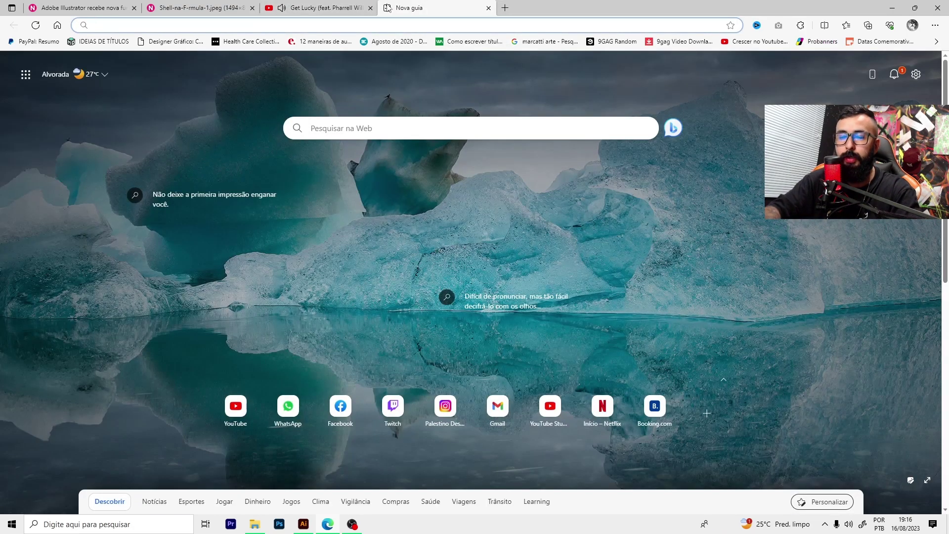
pyautogui.write('macla')
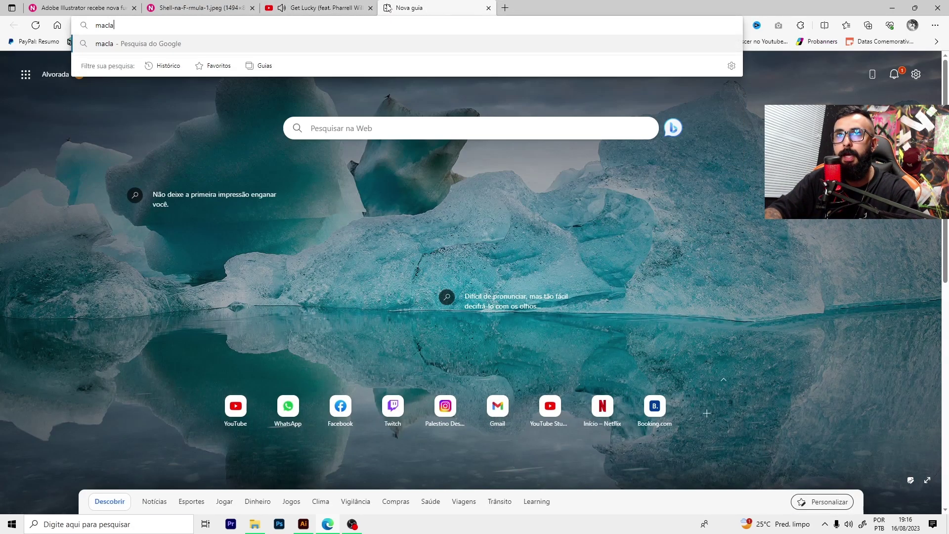
pyautogui.write('ren png')
pyautogui.press('Return')
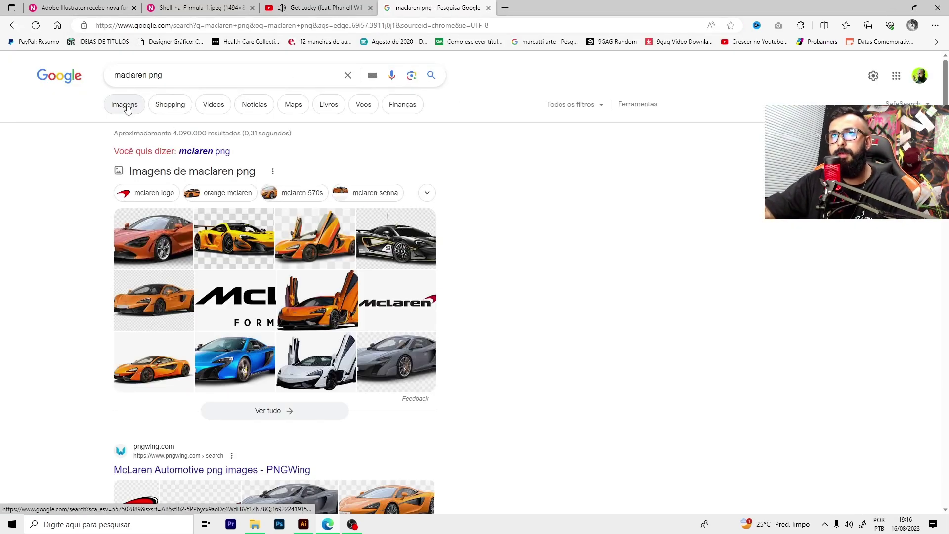
pyautogui.click(127, 109)
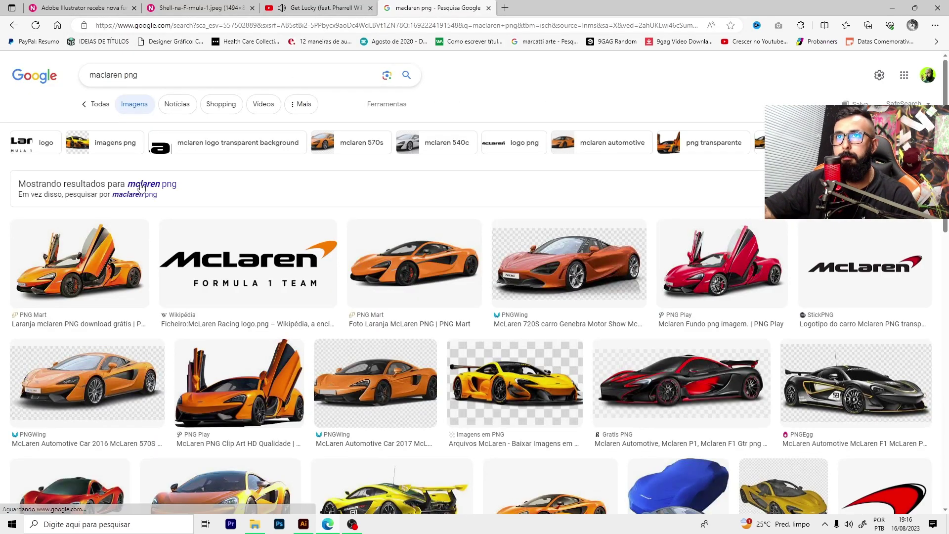
pyautogui.click(140, 185)
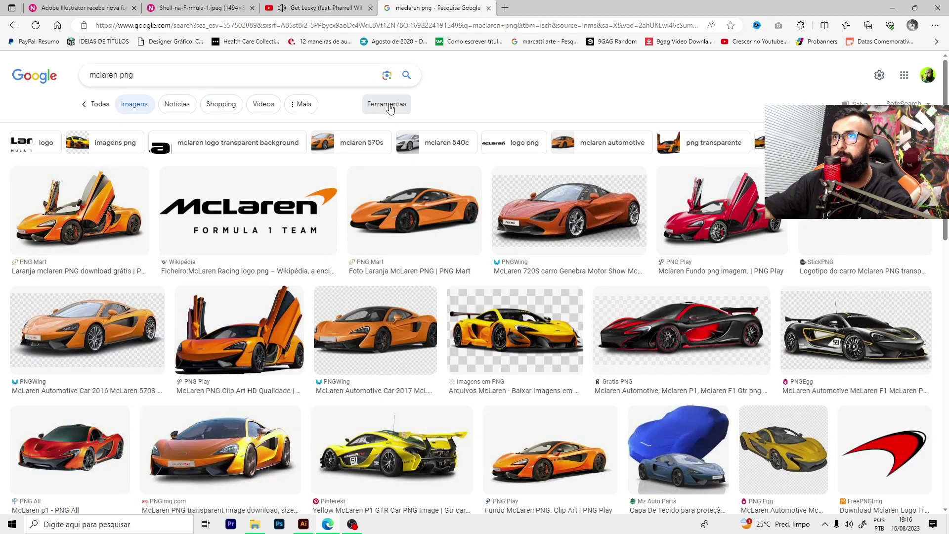
# - Filter image results to larger than 2 MP and preview the orange McLaren
pyautogui.click(390, 108)
pyautogui.click(235, 132)
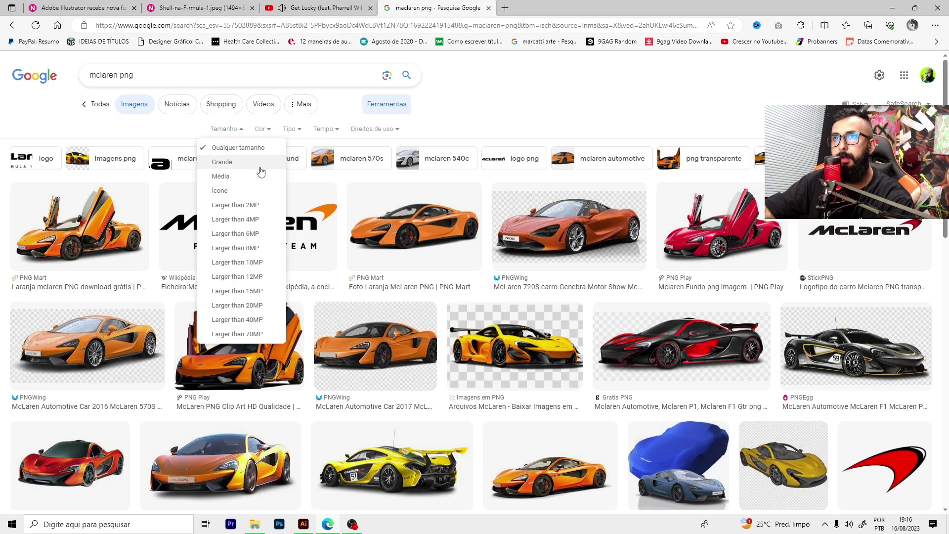
pyautogui.click(250, 204)
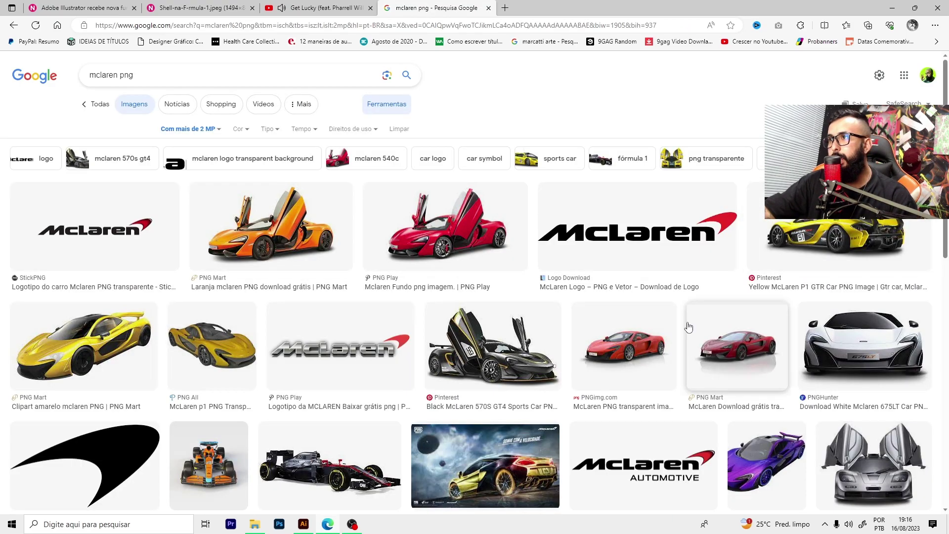
pyautogui.click(294, 235)
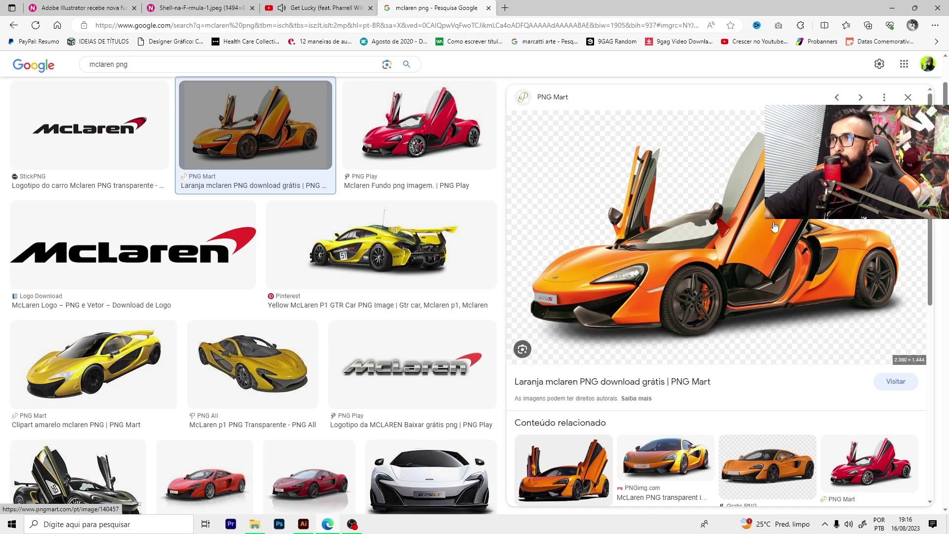
# - Save the orange McLaren PNG to Desktop/video and drag it into the ad document
pyautogui.rightClick(727, 204)
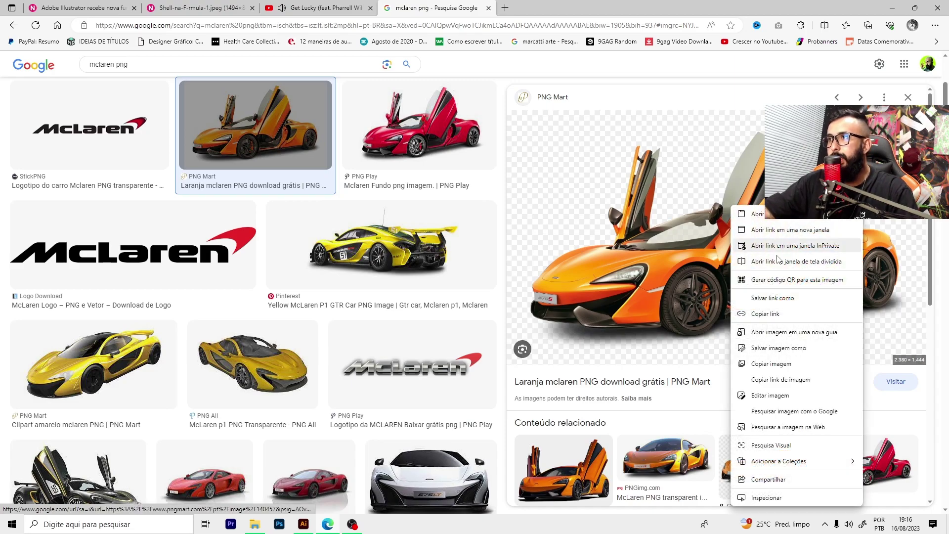
pyautogui.click(767, 354)
pyautogui.doubleClick(170, 102)
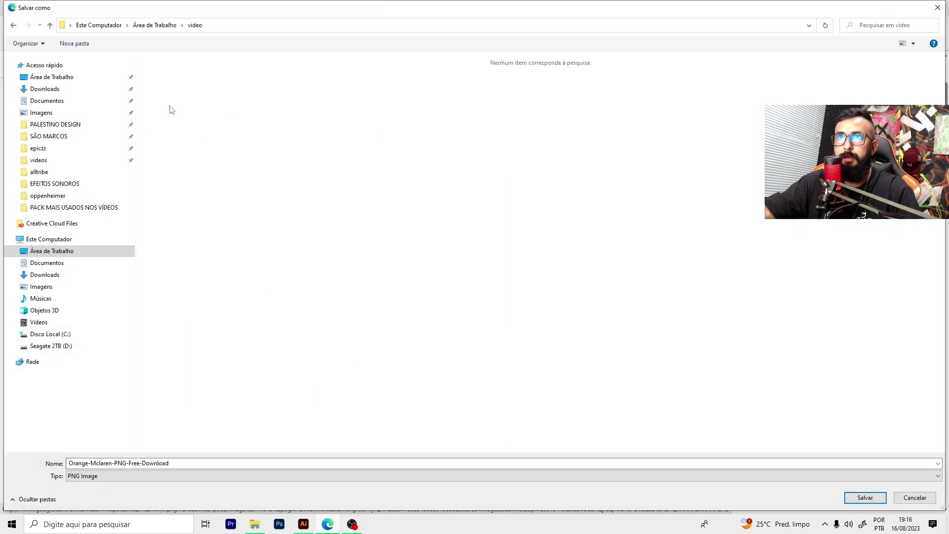
pyautogui.click(864, 498)
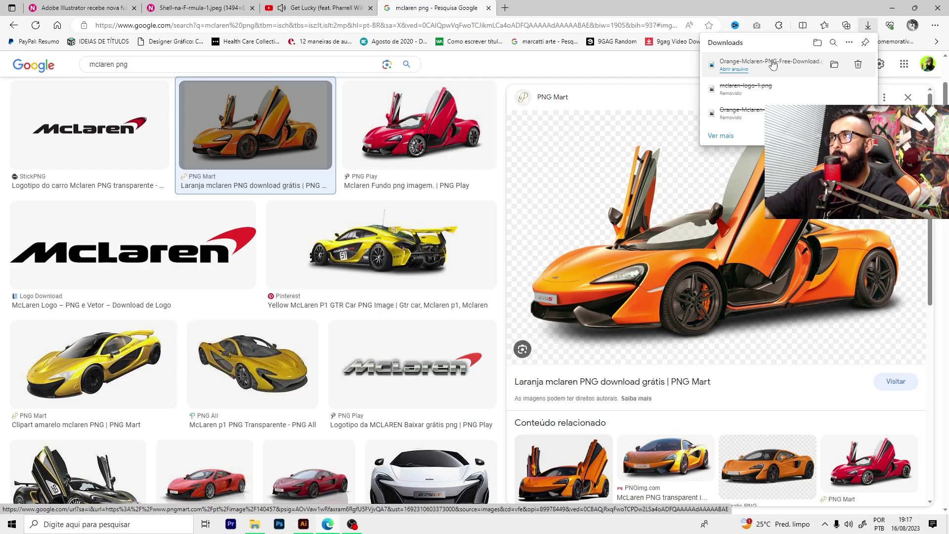
pyautogui.click(835, 64)
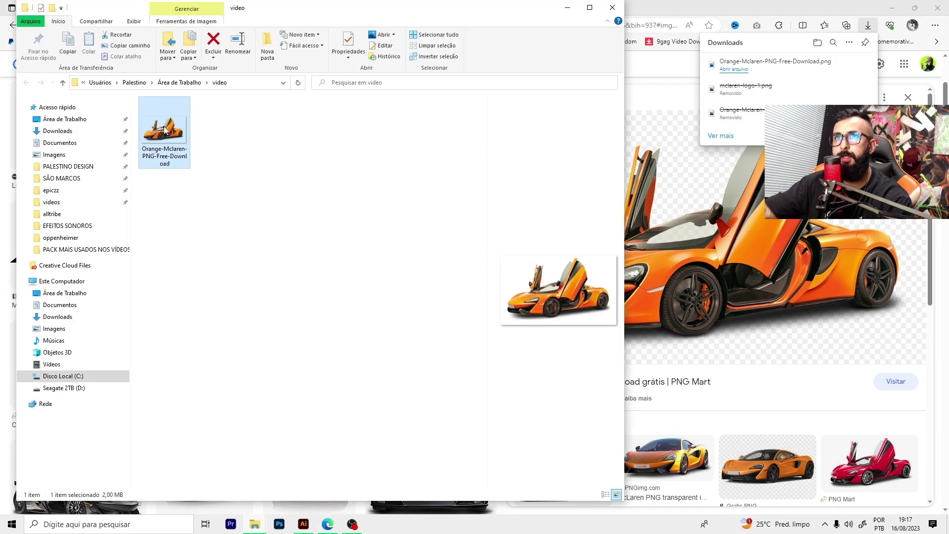
pyautogui.moveTo(164, 130)
pyautogui.mouseDown()
pyautogui.moveTo(400, 273)
pyautogui.moveTo(531, 272)
pyautogui.mouseUp()
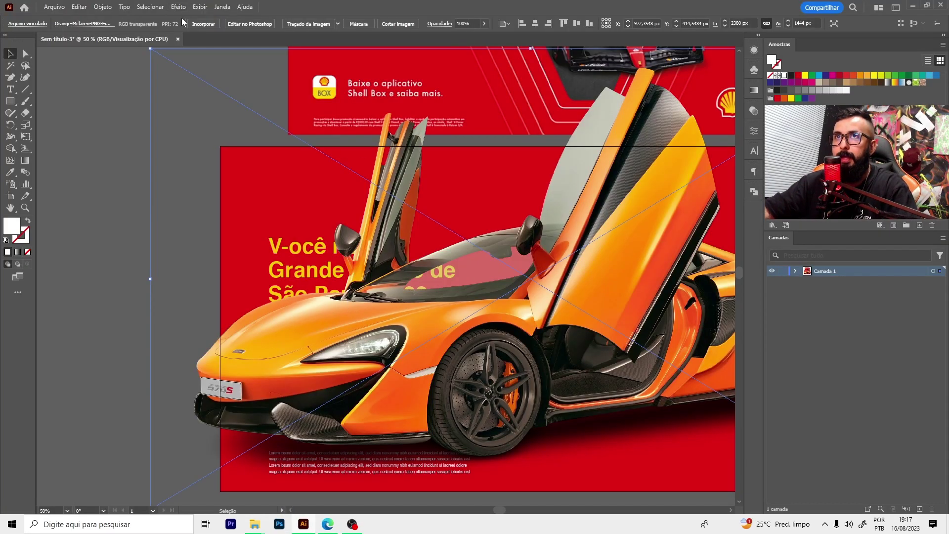
# - Embed the orange McLaren PNG and scale it onto the red artboard's right half
pyautogui.click(202, 24)
pyautogui.hotkey('ctrl', '-')
pyautogui.hotkey('ctrl', '-')
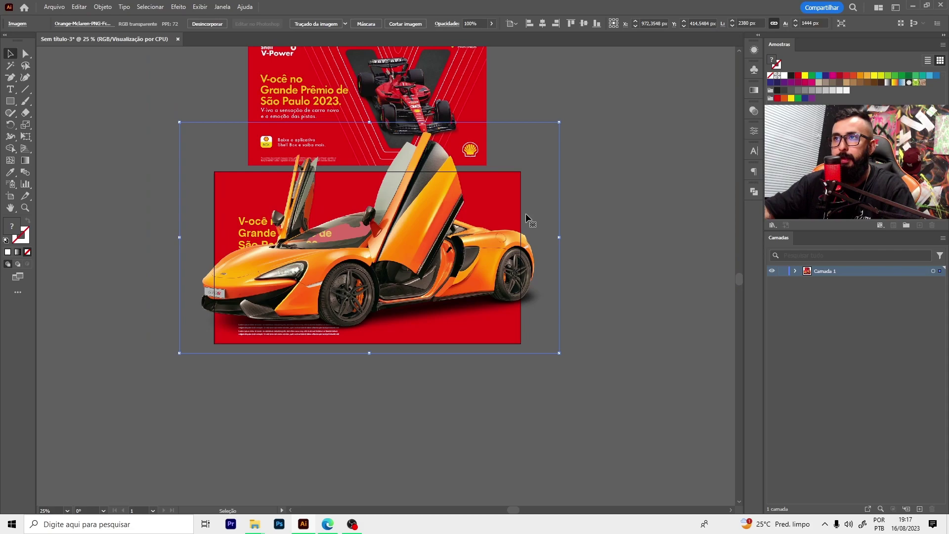
pyautogui.moveTo(562, 238); pyautogui.dragTo(460, 238)
pyautogui.moveTo(392, 255)
pyautogui.mouseDown()
pyautogui.moveTo(454, 269)
pyautogui.moveTo(443, 273)
pyautogui.mouseUp()
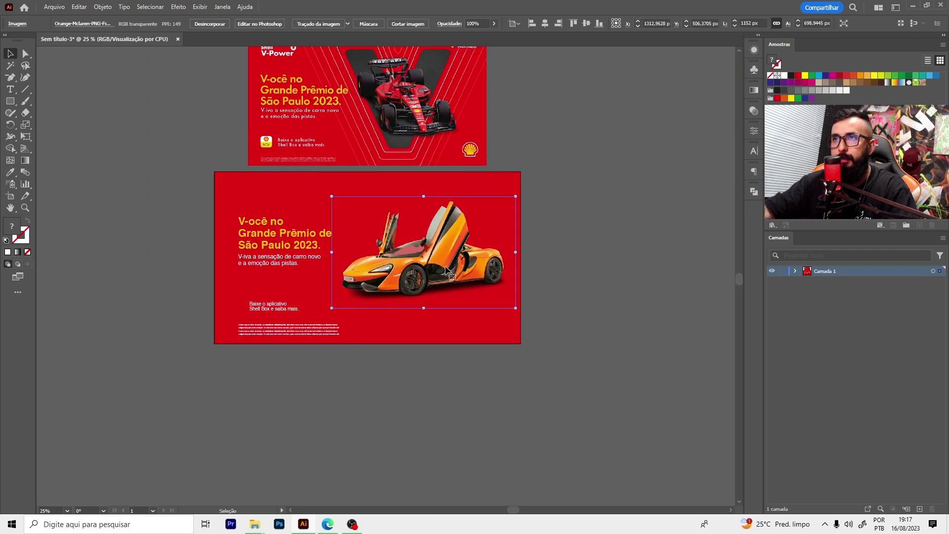
pyautogui.hotkey('ctrl', '+')
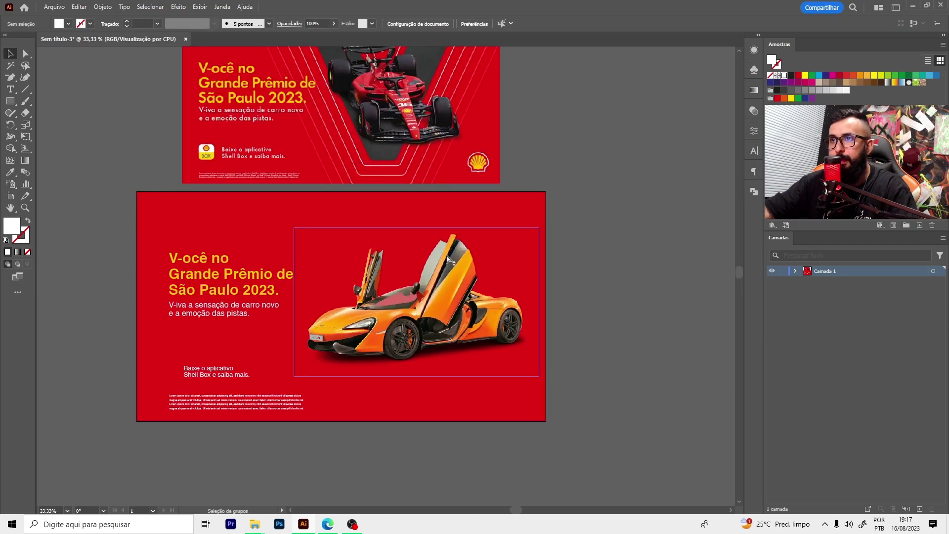
pyautogui.moveTo(427, 229); pyautogui.dragTo(423, 230)
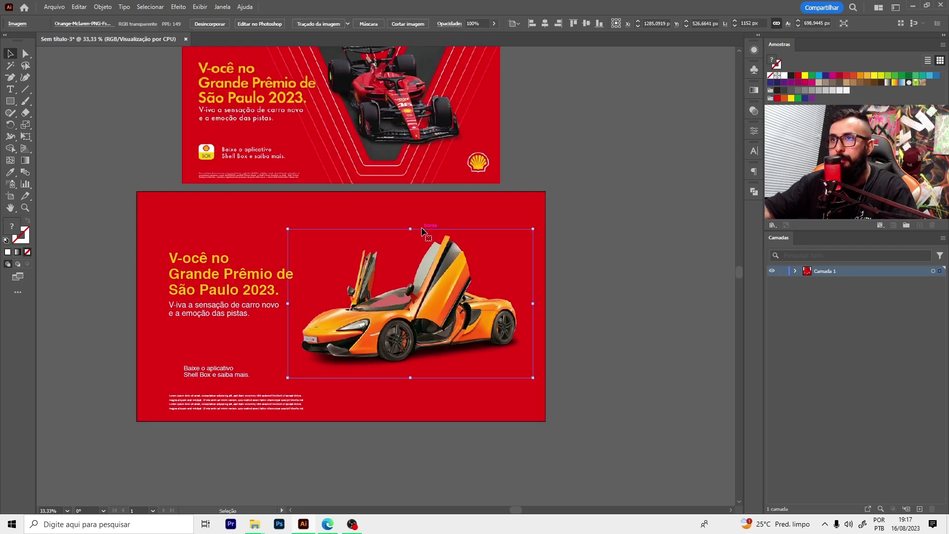
pyautogui.click(662, 229)
pyautogui.click(515, 298)
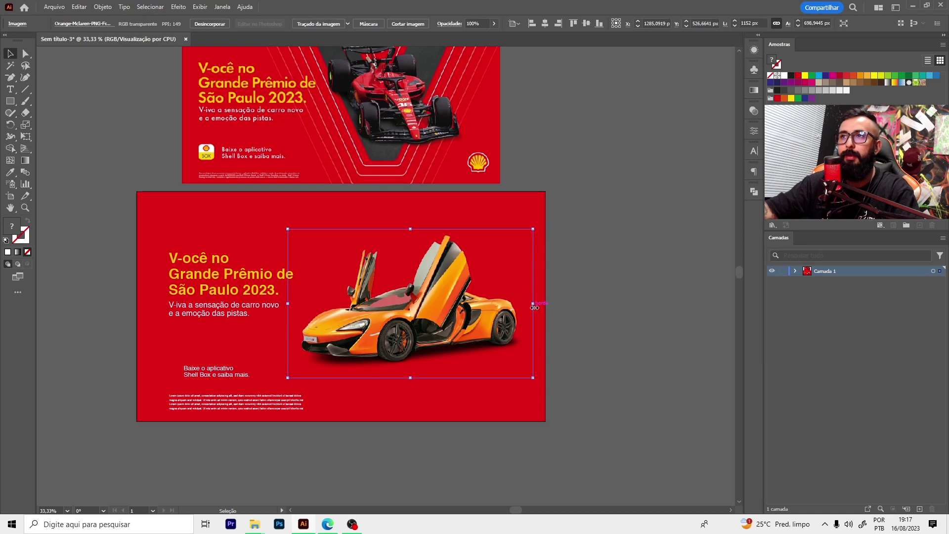
pyautogui.moveTo(515, 298); pyautogui.dragTo(554, 321)
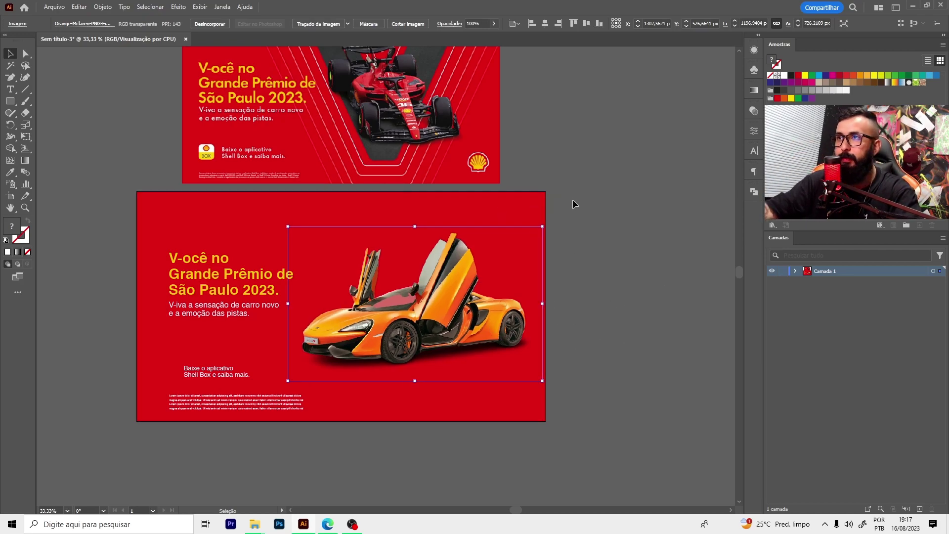
pyautogui.press('t')
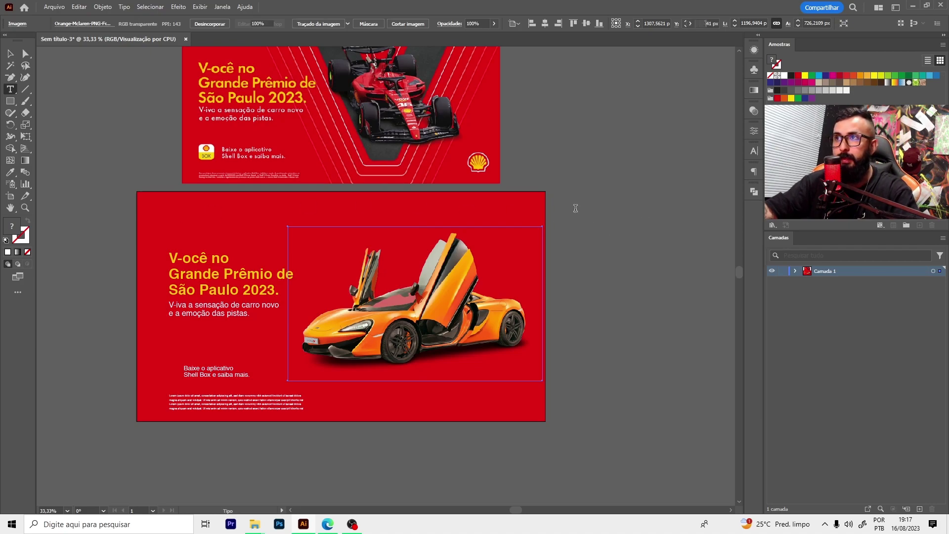
pyautogui.click(575, 209)
# - Type a huge 'V' and position it over the McLaren car
pyautogui.write('V')
pyautogui.press('Escape')
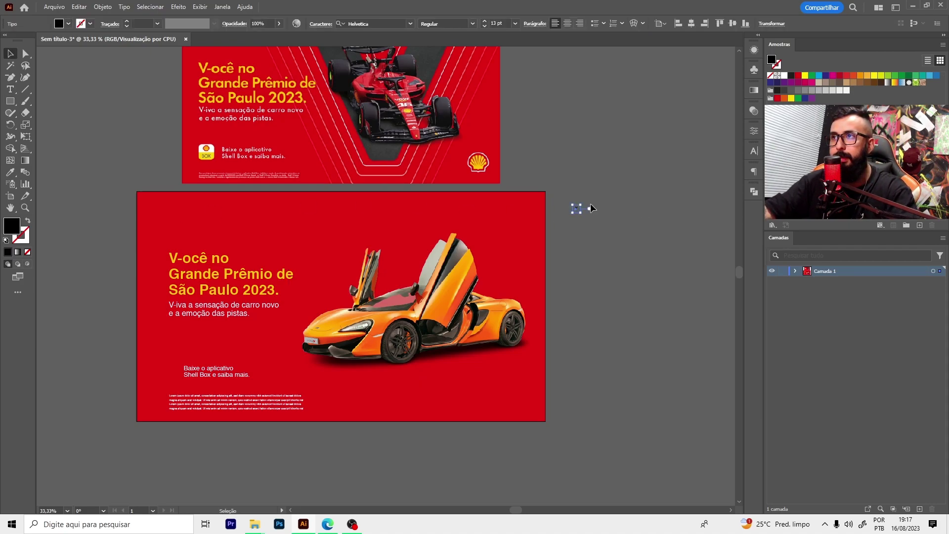
pyautogui.moveTo(590, 213); pyautogui.dragTo(613, 263)
pyautogui.moveTo(592, 200)
pyautogui.mouseDown()
pyautogui.moveTo(447, 277)
pyautogui.moveTo(473, 196)
pyautogui.mouseUp()
pyautogui.scroll(2, 418, 115)
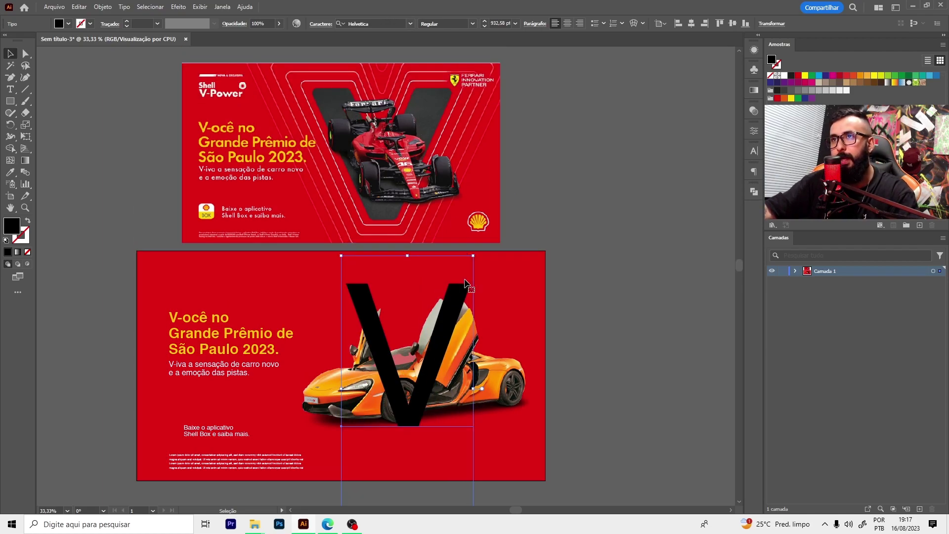
pyautogui.scroll(-1, 441, 297)
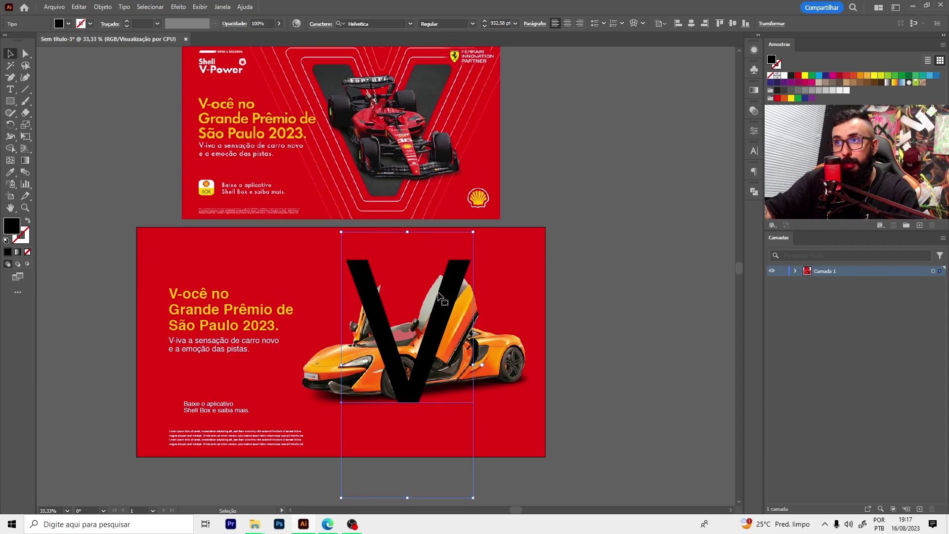
pyautogui.moveTo(438, 293); pyautogui.dragTo(447, 297)
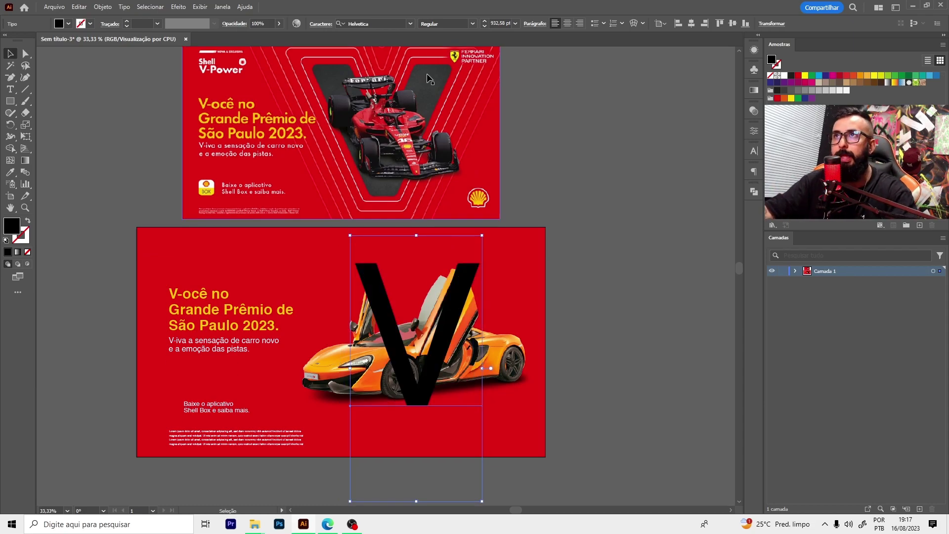
# - Set the V in Barlow Black, enlarge it, and convert it to outlines
pyautogui.click(372, 24)
pyautogui.write('BAR')
pyautogui.press('Return')
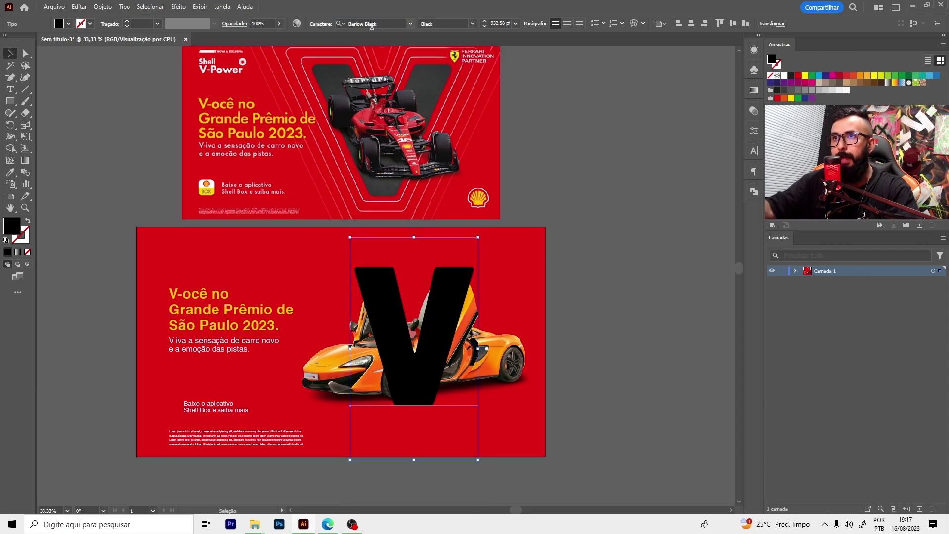
pyautogui.moveTo(484, 232); pyautogui.dragTo(486, 231)
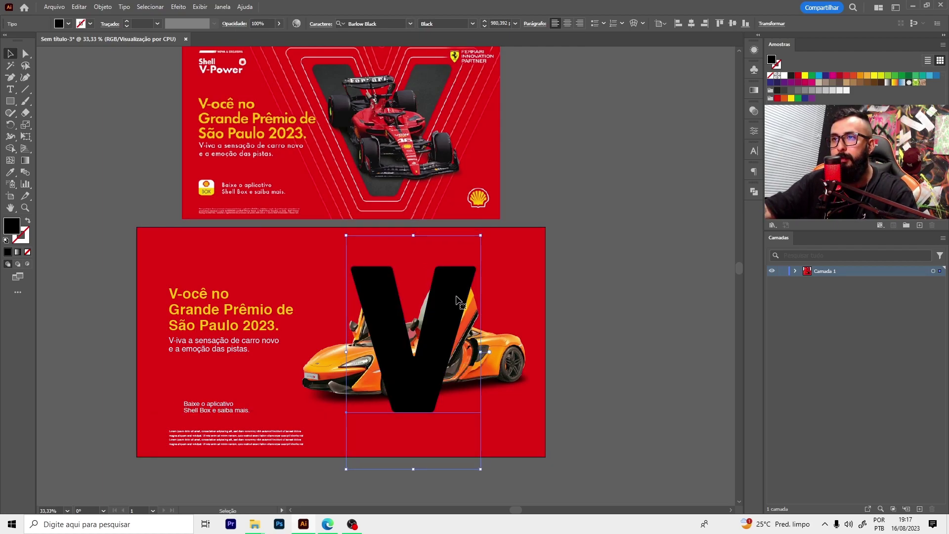
pyautogui.moveTo(481, 231); pyautogui.dragTo(492, 216)
pyautogui.moveTo(464, 281); pyautogui.dragTo(463, 288)
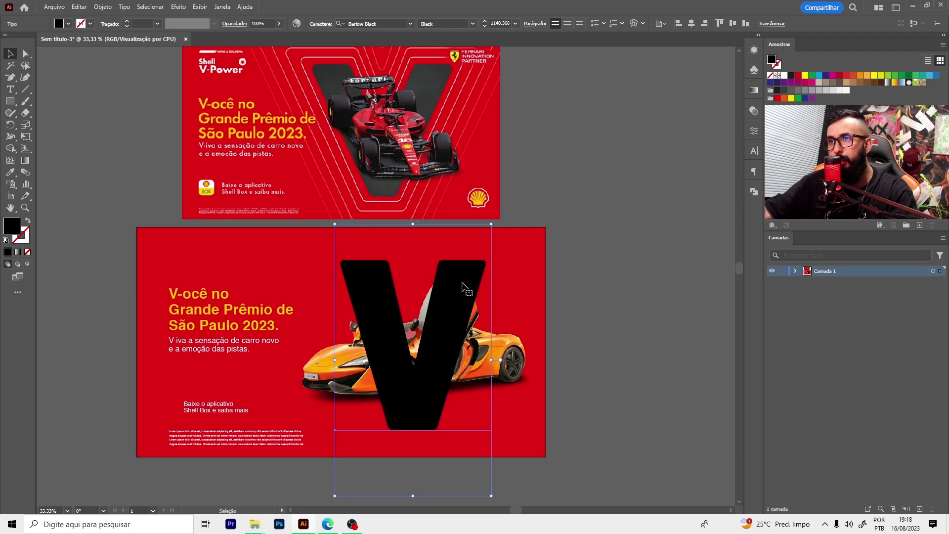
pyautogui.rightClick(465, 288)
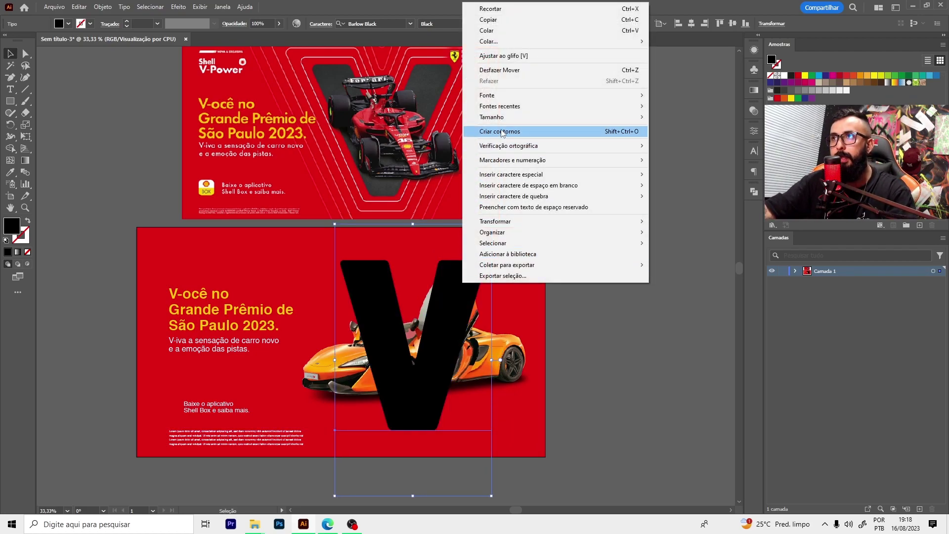
pyautogui.click(502, 132)
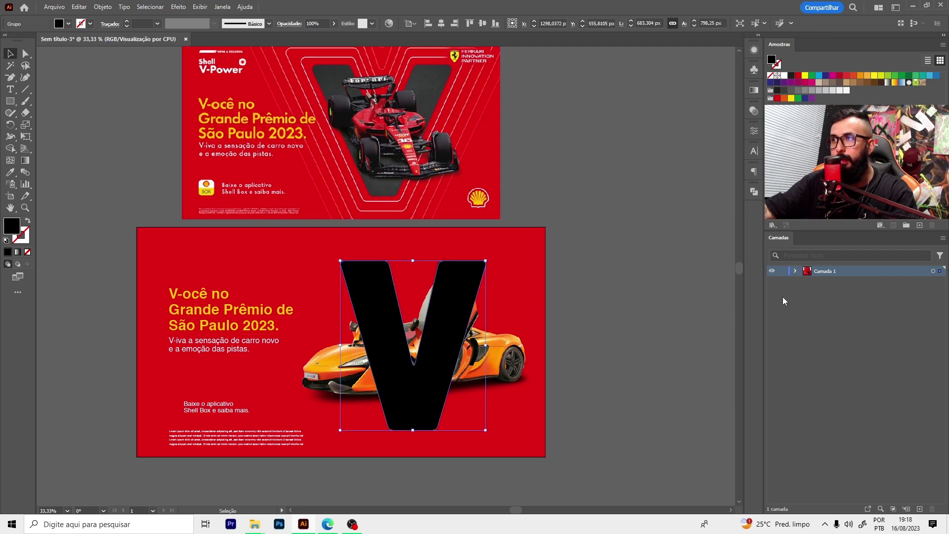
pyautogui.click(795, 271)
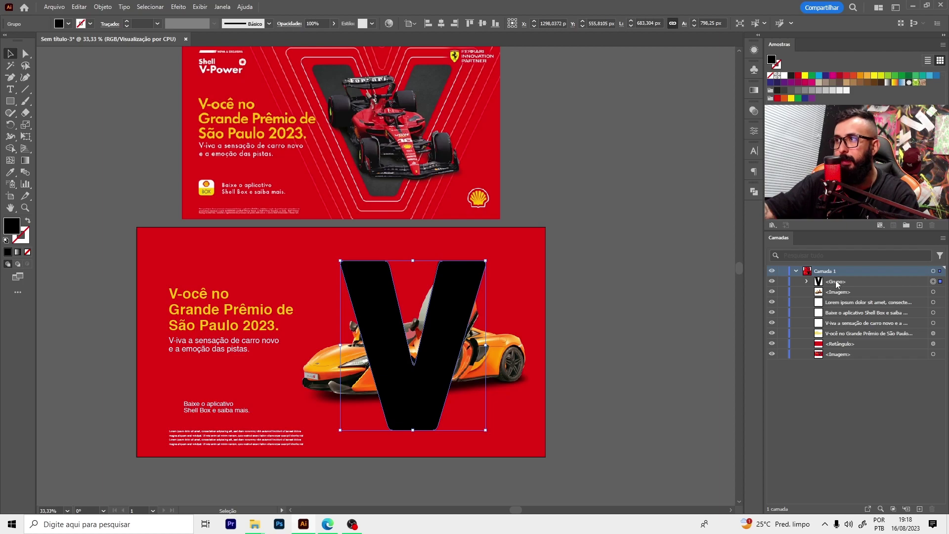
# - Move the car image above the V in Layers and shrink both together
pyautogui.click(837, 295)
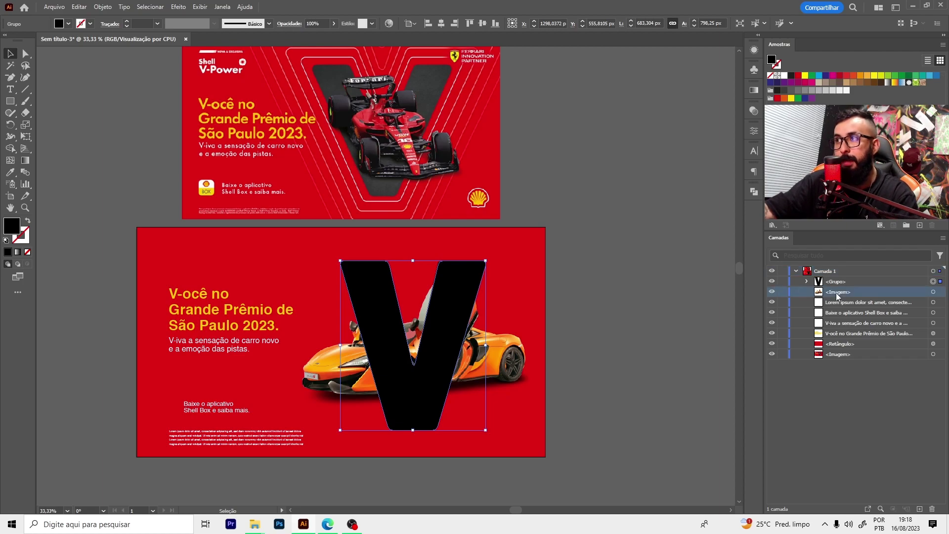
pyautogui.moveTo(845, 296); pyautogui.dragTo(840, 277)
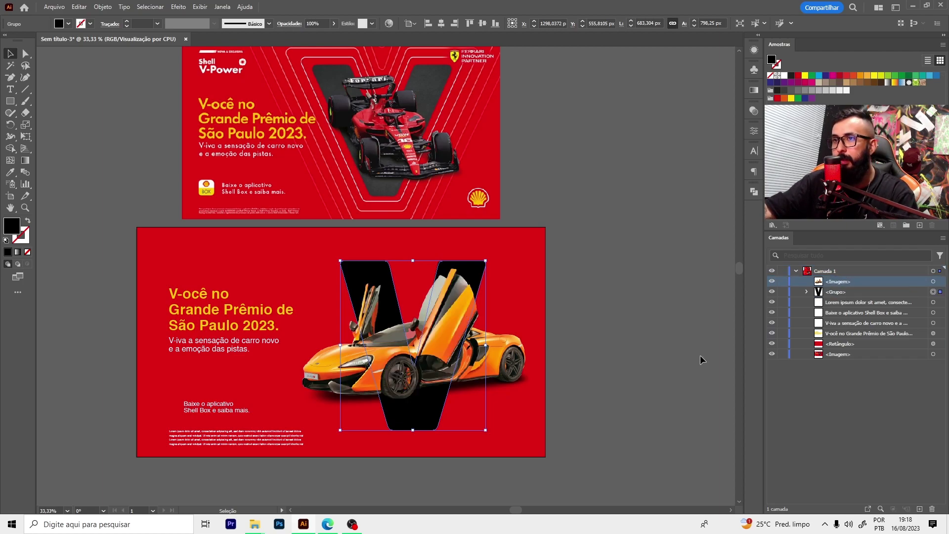
pyautogui.click(704, 360)
pyautogui.moveTo(462, 328)
pyautogui.mouseDown()
pyautogui.moveTo(465, 357)
pyautogui.moveTo(452, 365)
pyautogui.moveTo(452, 353)
pyautogui.mouseUp()
pyautogui.keyDown('shift'); pyautogui.click(465, 269); pyautogui.keyUp('shift')
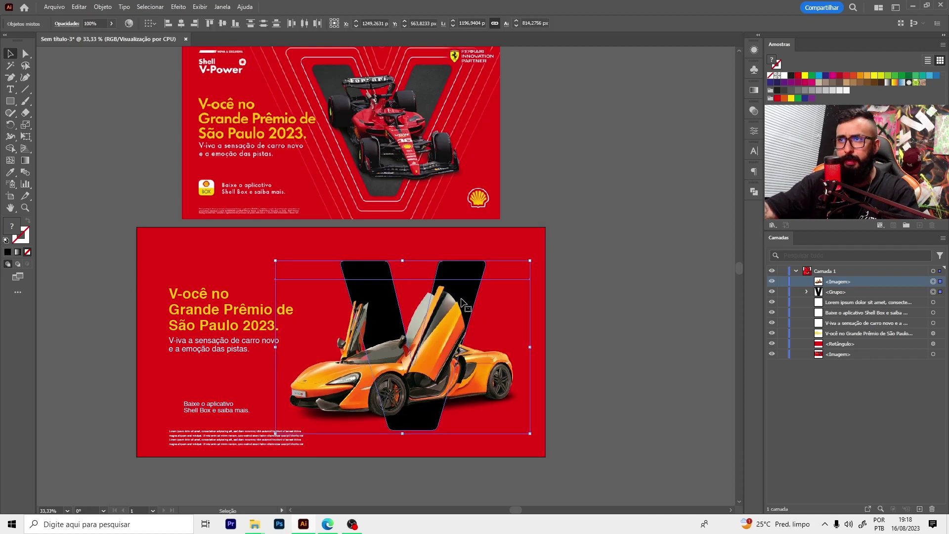
pyautogui.moveTo(458, 304); pyautogui.dragTo(461, 307)
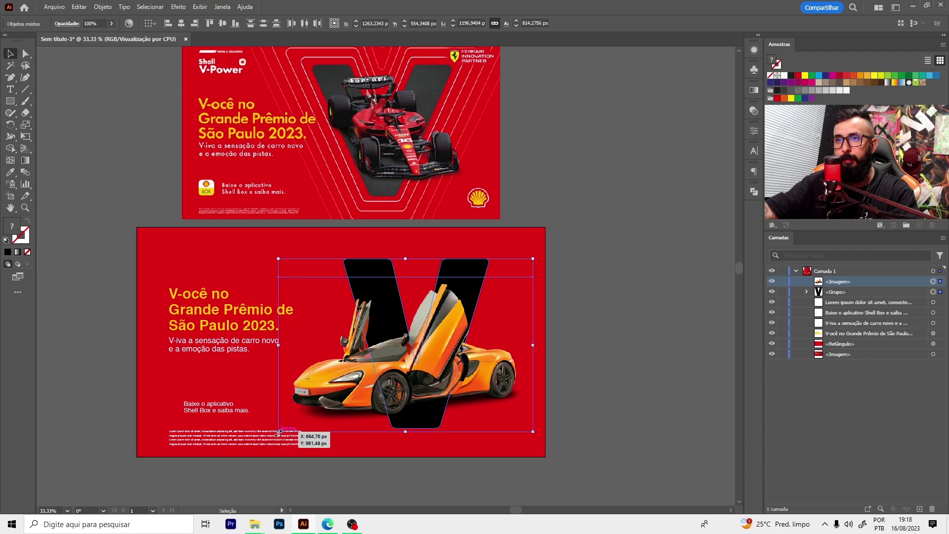
pyautogui.moveTo(278, 432); pyautogui.dragTo(296, 417)
pyautogui.click(612, 326)
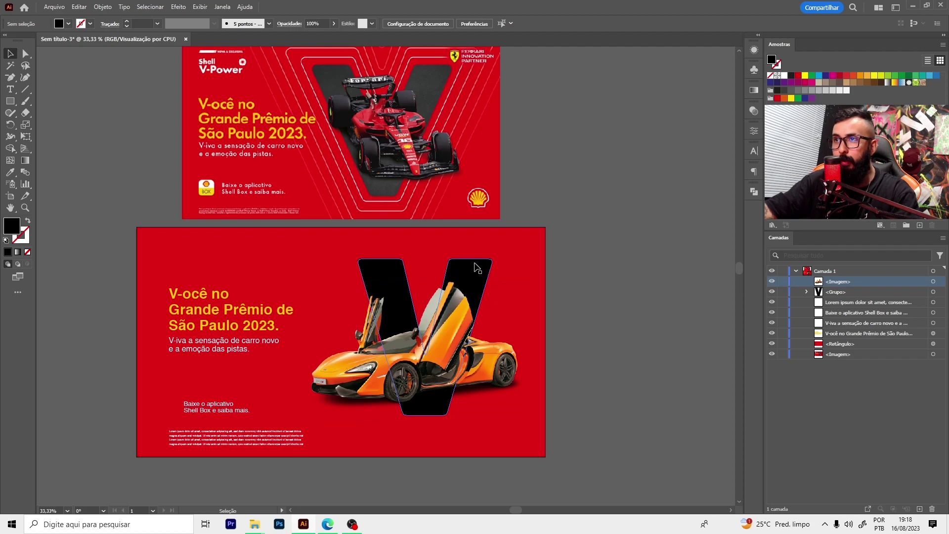
# - Turn the outlined V group into a compound path
pyautogui.click(477, 269)
pyautogui.press('a')
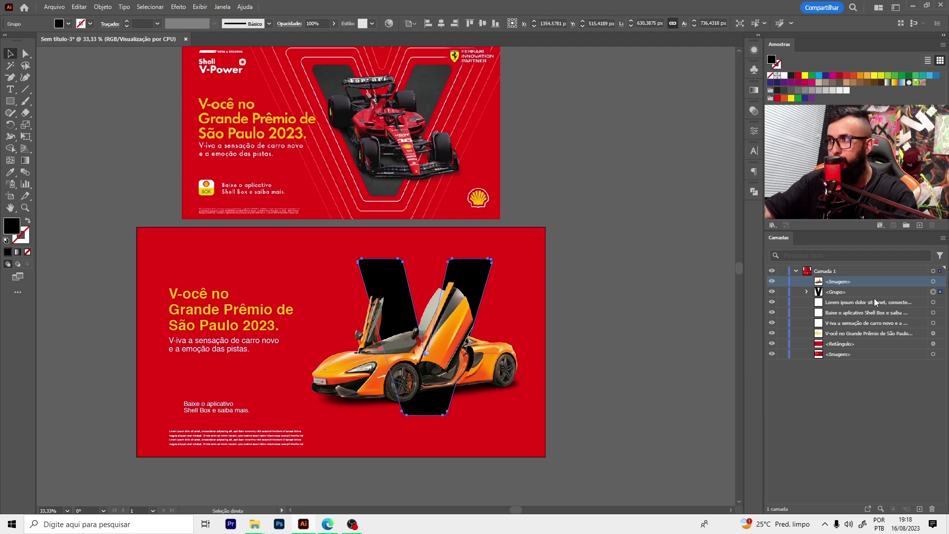
pyautogui.hotkey('ctrl', '8')
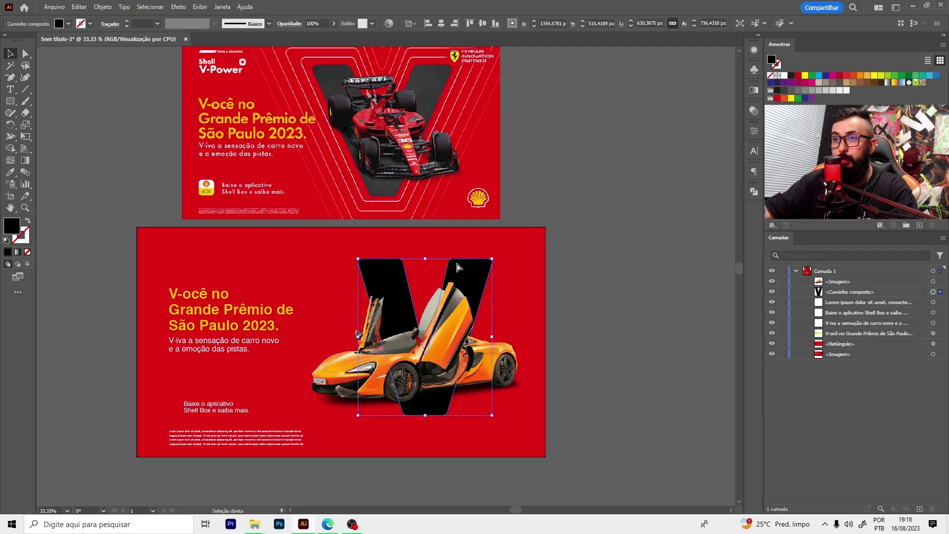
pyautogui.press('v')
# - Paste a copy of the V in front, stacked above the McLaren image
pyautogui.click(448, 300)
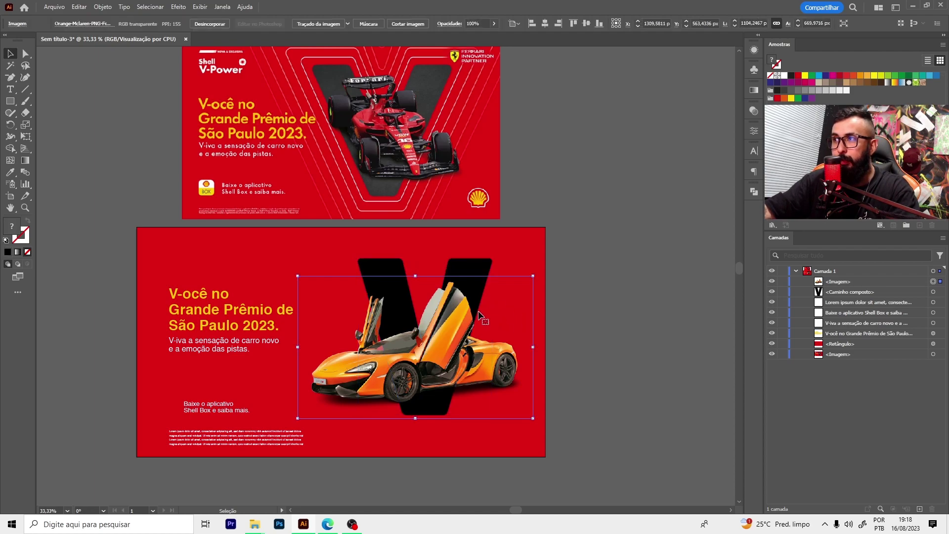
pyautogui.click(841, 283)
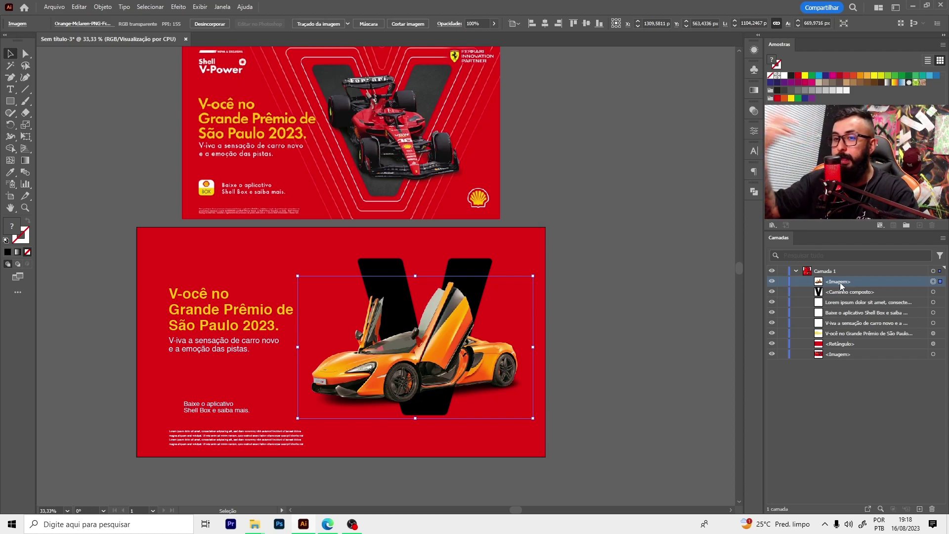
pyautogui.hotkey('ctrl', 'f')
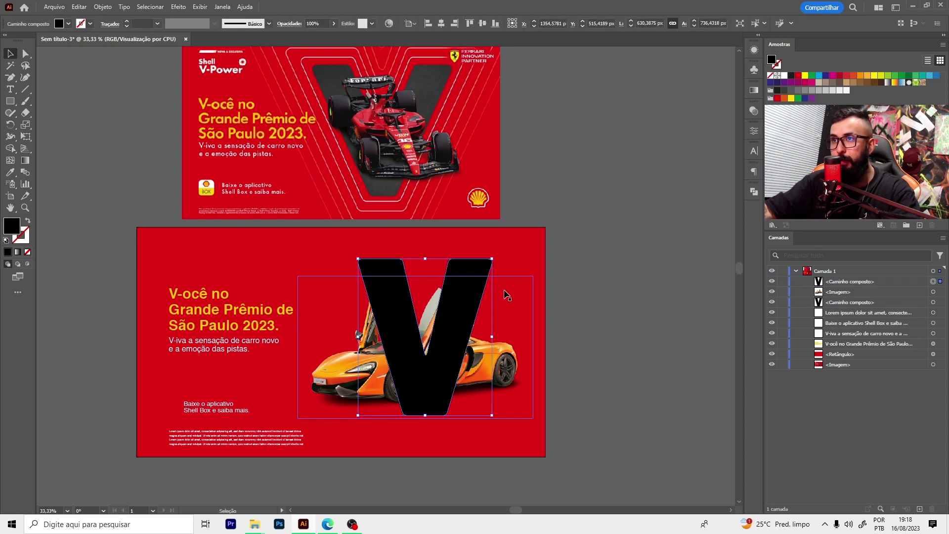
pyautogui.click(847, 305)
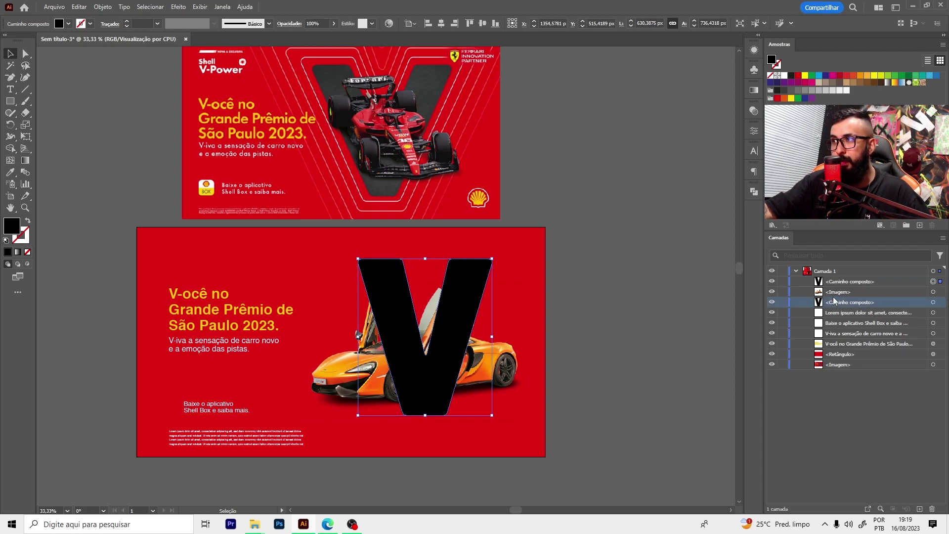
pyautogui.click(839, 282)
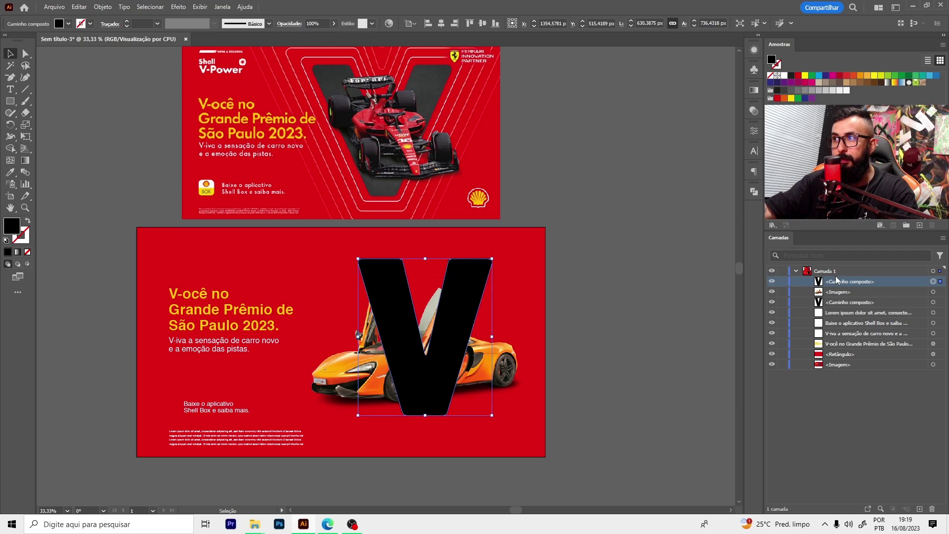
# - Clip the McLaren image with the top V and select the clipping path
pyautogui.keyDown('shift'); pyautogui.click(507, 365); pyautogui.keyUp('shift')
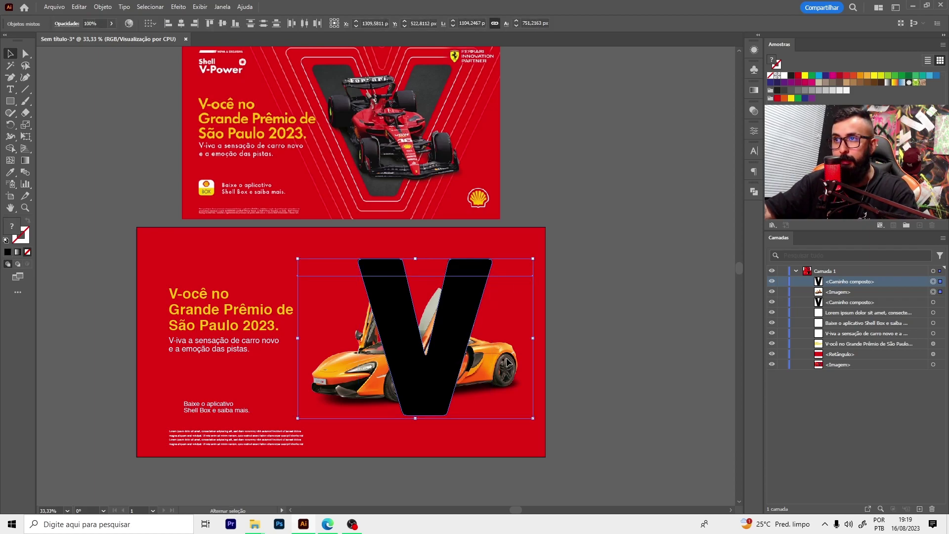
pyautogui.rightClick(455, 341)
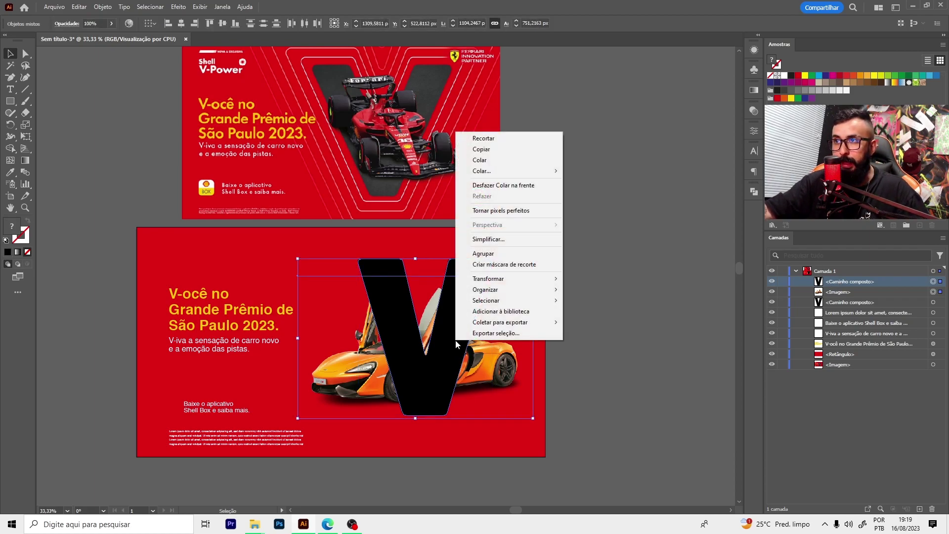
pyautogui.click(486, 265)
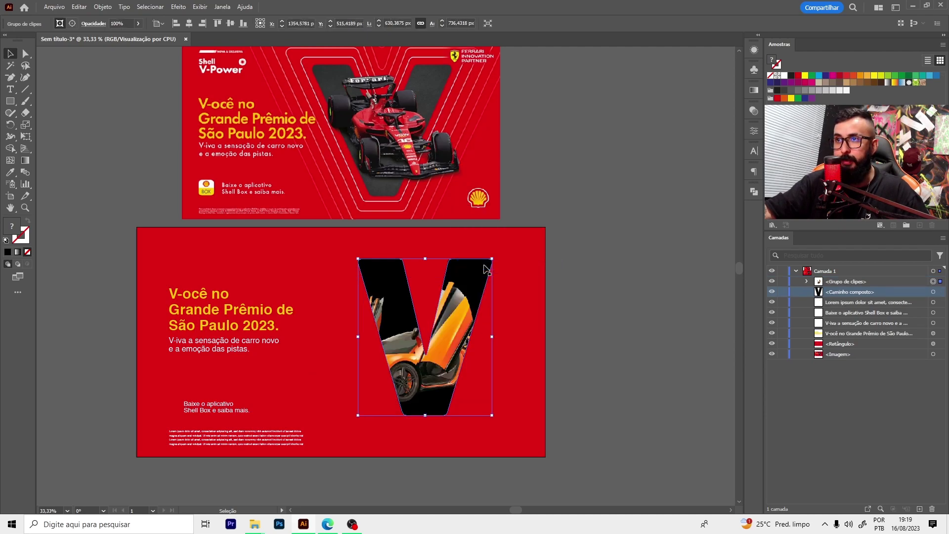
pyautogui.click(933, 292)
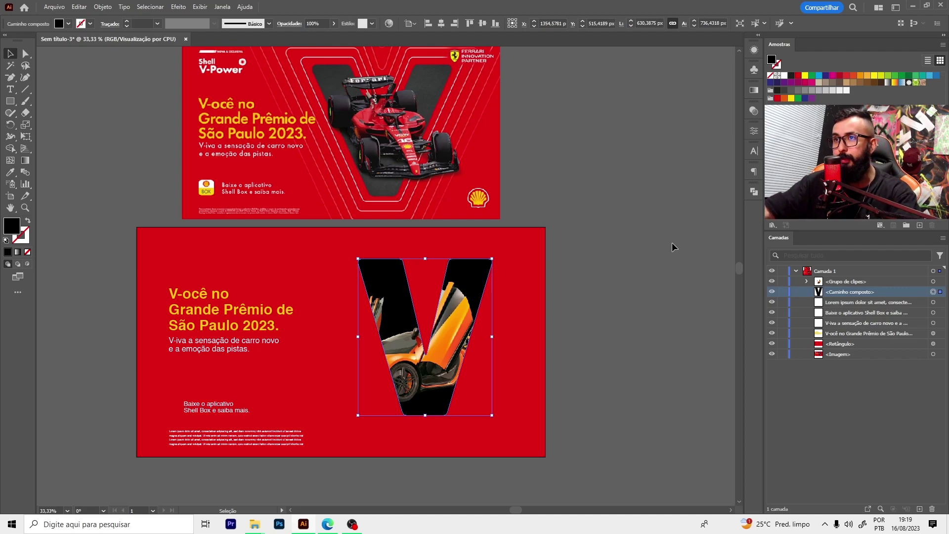
pyautogui.click(807, 281)
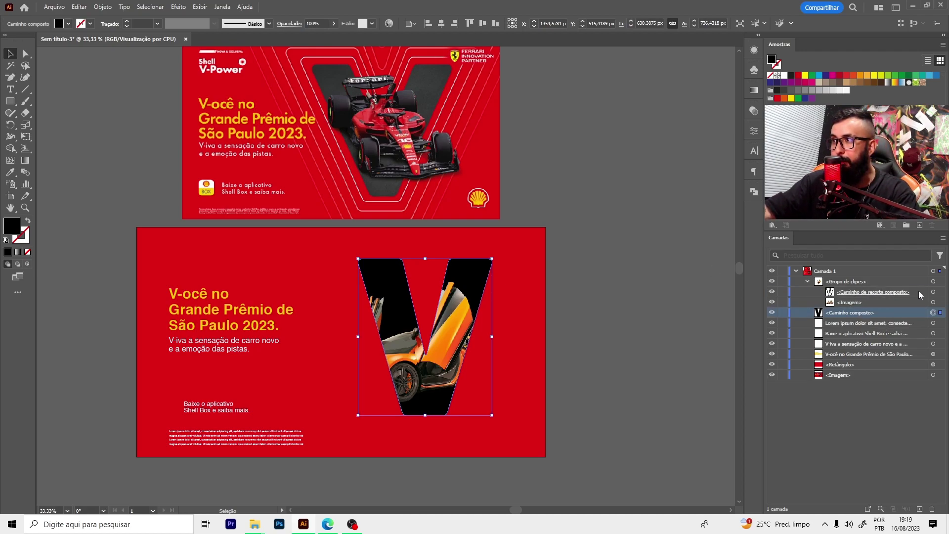
pyautogui.click(933, 292)
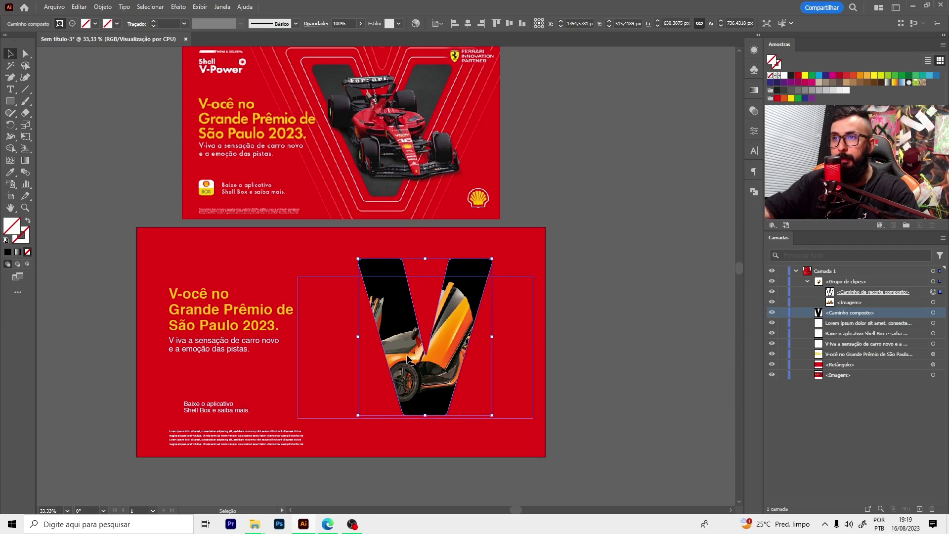
# - Delete the notch and bottom-left anchors from the V clipping path with the Pen tool
pyautogui.press('p')
pyautogui.scroll(3, 426, 352)
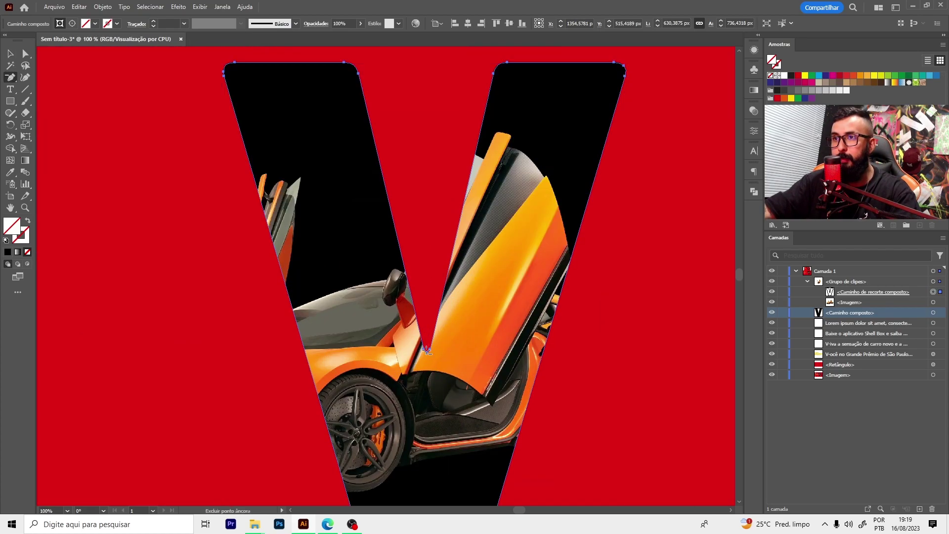
pyautogui.click(426, 349)
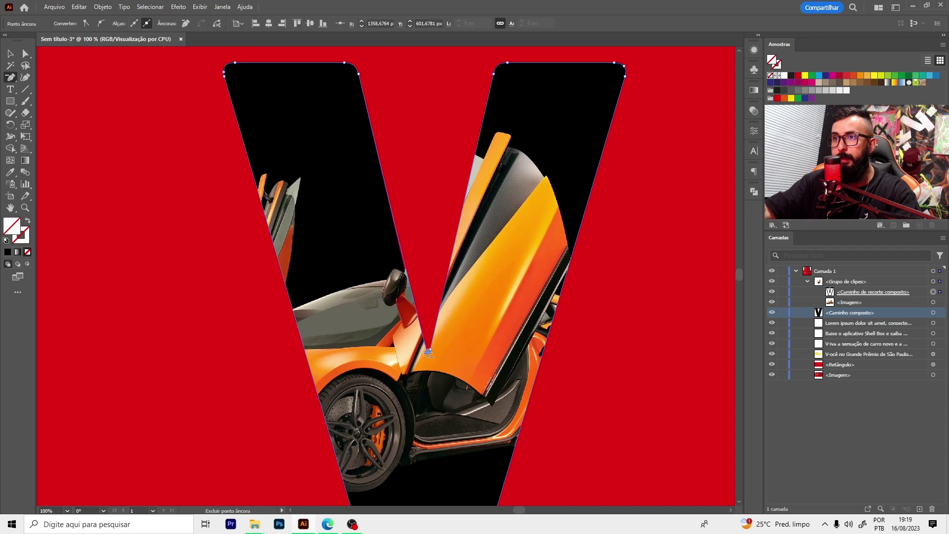
pyautogui.click(431, 349)
pyautogui.click(426, 353)
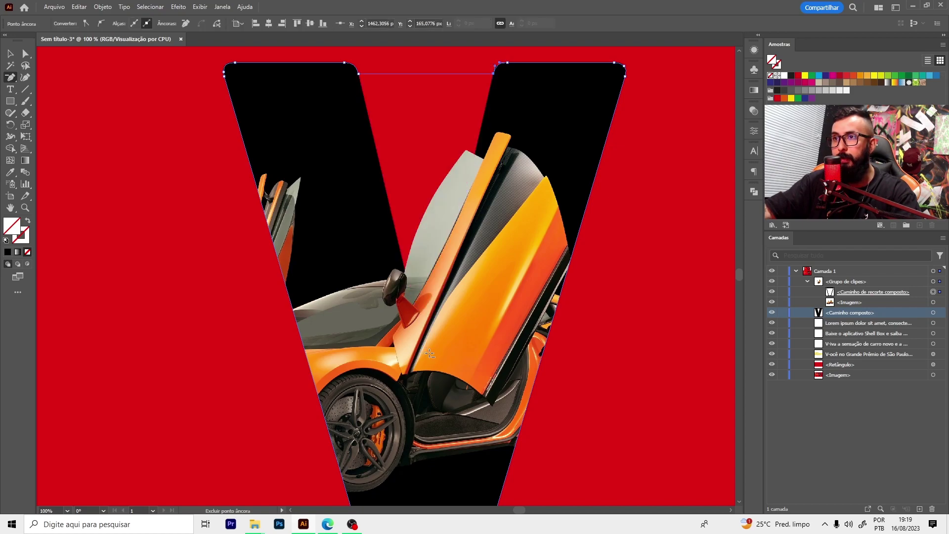
pyautogui.scroll(1, 484, 157)
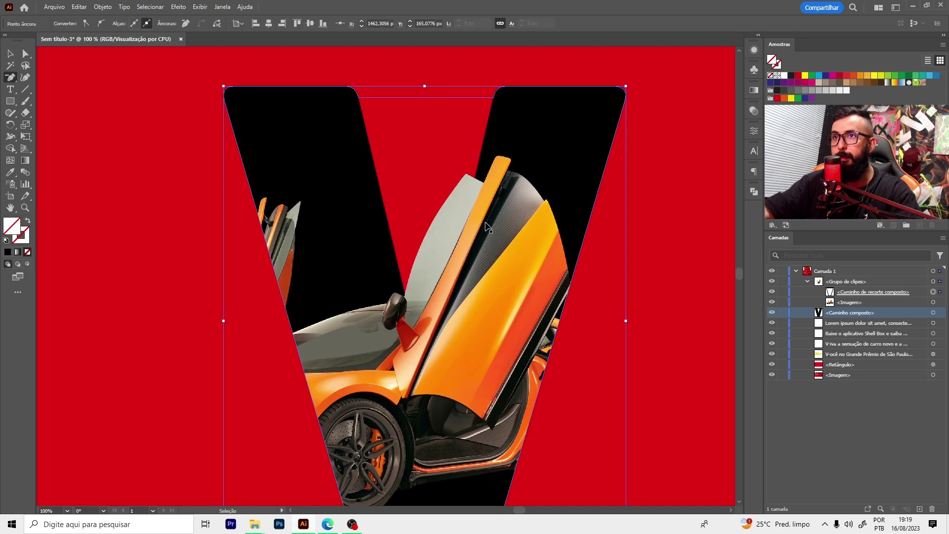
pyautogui.scroll(-2, 488, 223)
pyautogui.click(421, 383)
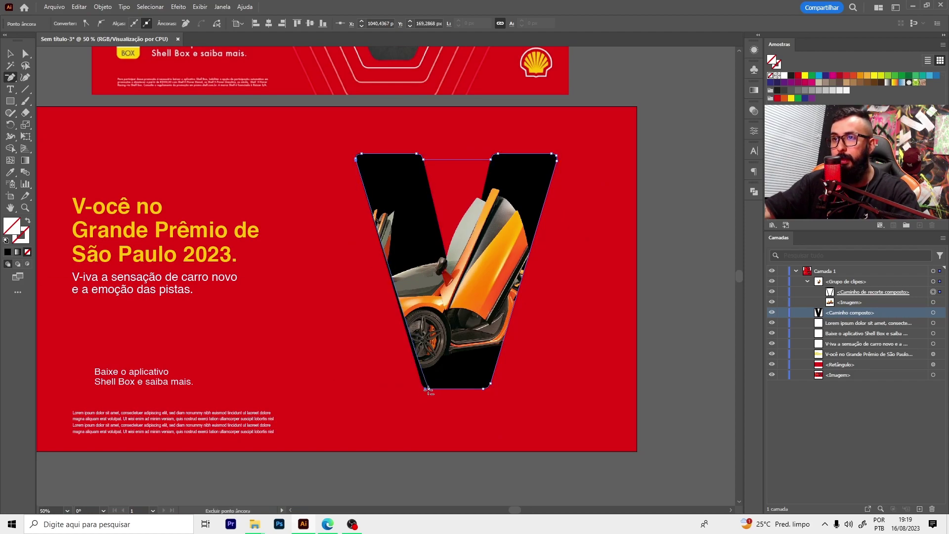
# - Drag the clip path's anchors outward to the lower left, exposing the car's front
pyautogui.press('a')
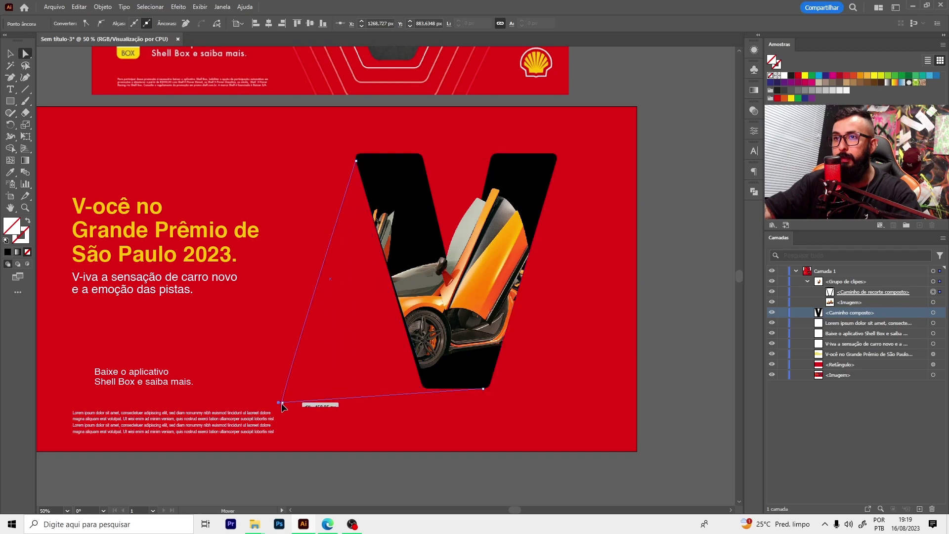
pyautogui.moveTo(429, 390); pyautogui.dragTo(275, 412)
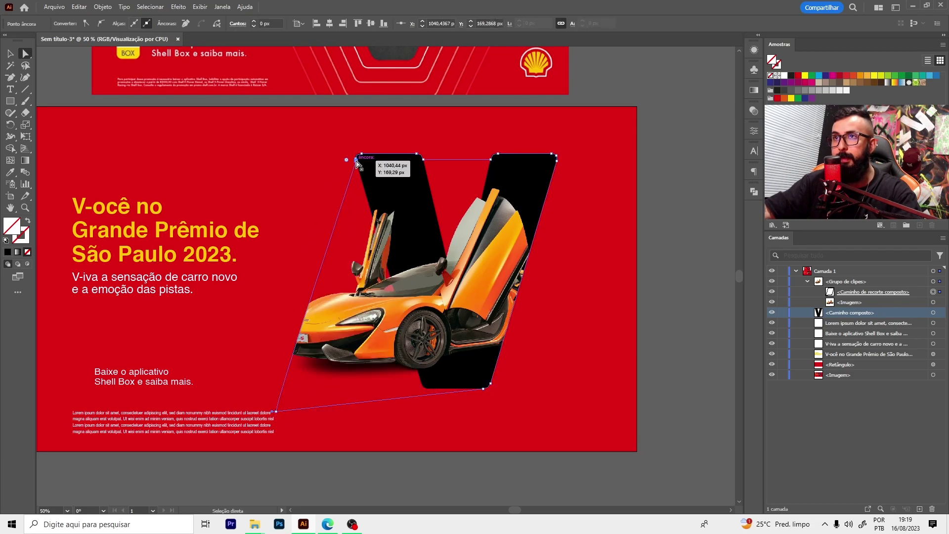
pyautogui.moveTo(356, 162); pyautogui.dragTo(281, 194)
pyautogui.click(701, 430)
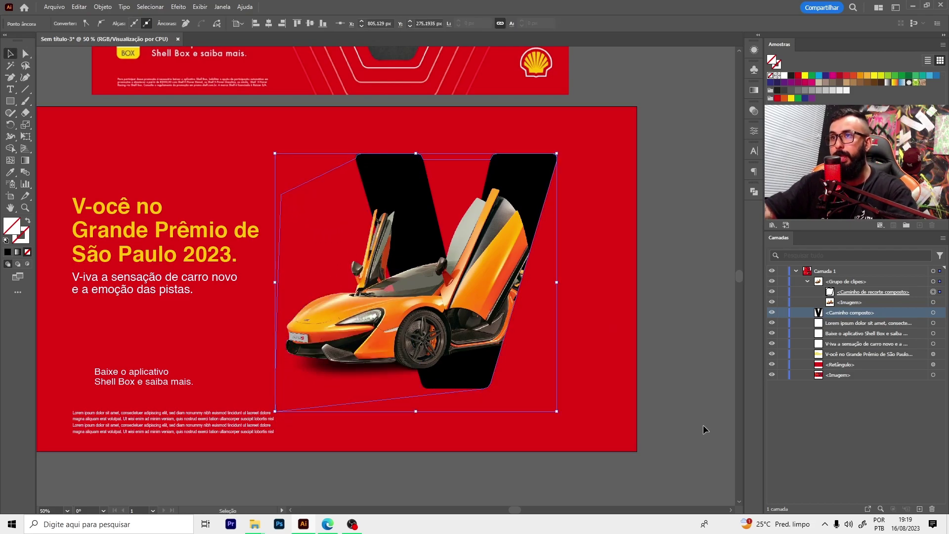
pyautogui.hotkey('ctrl', '-')
pyautogui.press('v')
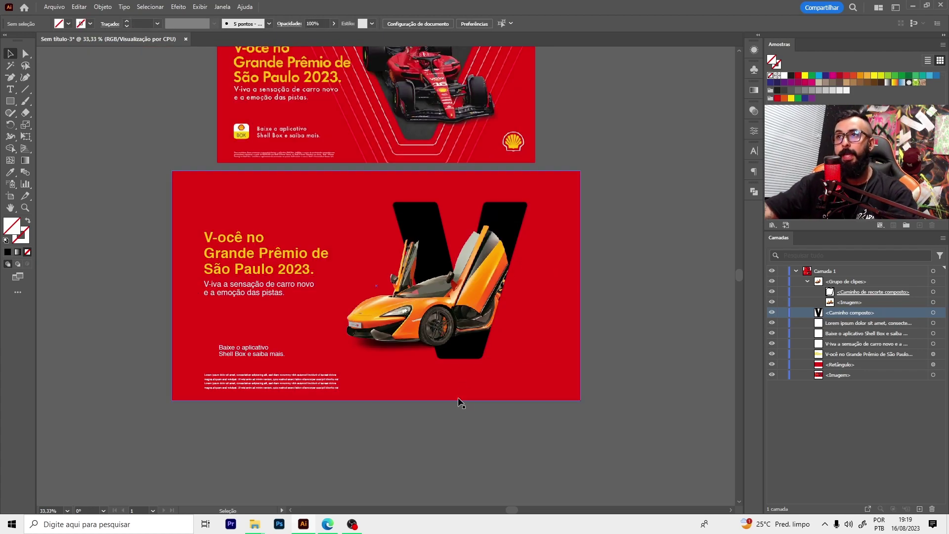
# - Fill the V compound path with the near-black swatch
pyautogui.scroll(1, 554, 228)
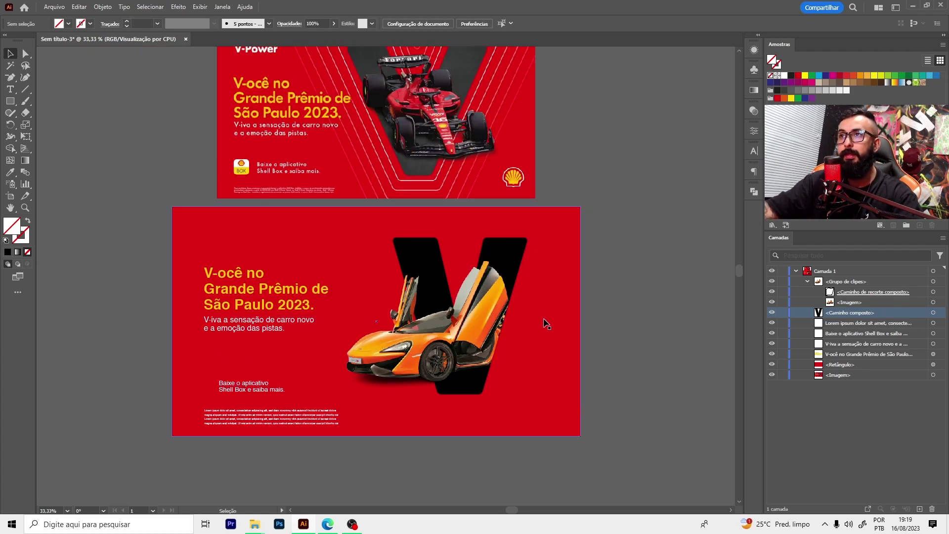
pyautogui.click(932, 313)
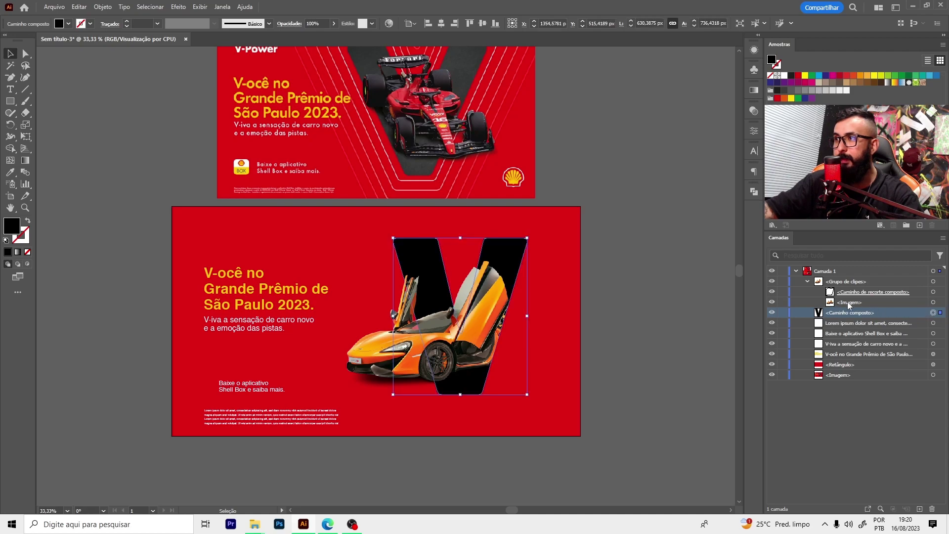
pyautogui.click(783, 91)
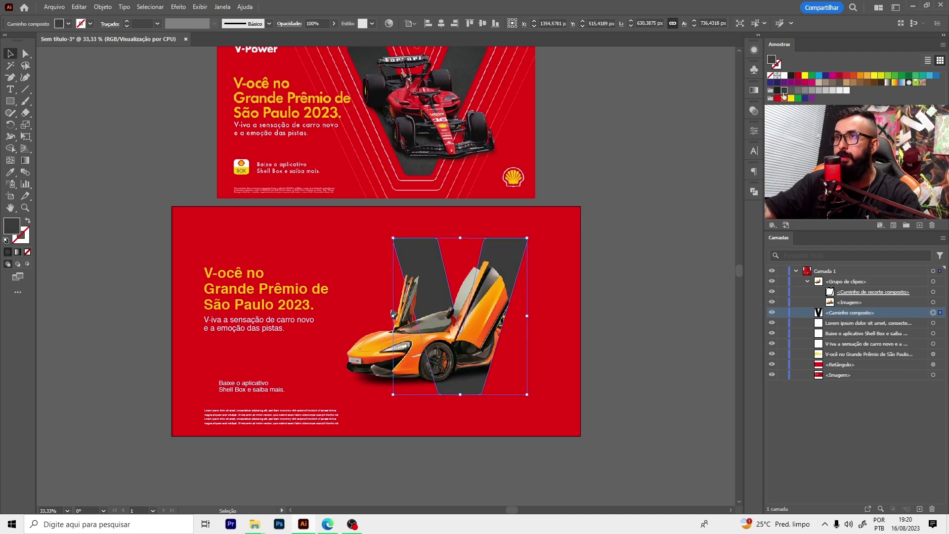
pyautogui.click(778, 91)
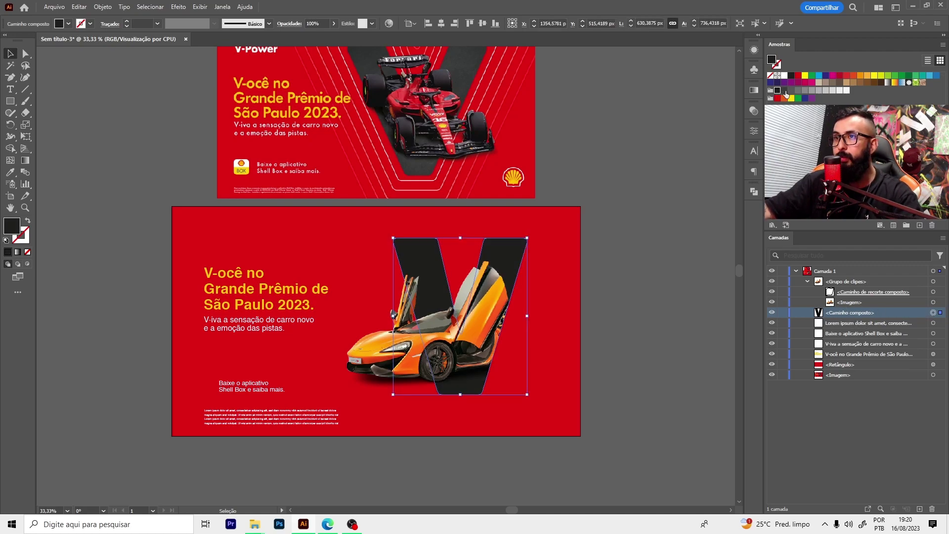
pyautogui.hotkey('ctrl', 'shift', 'a')
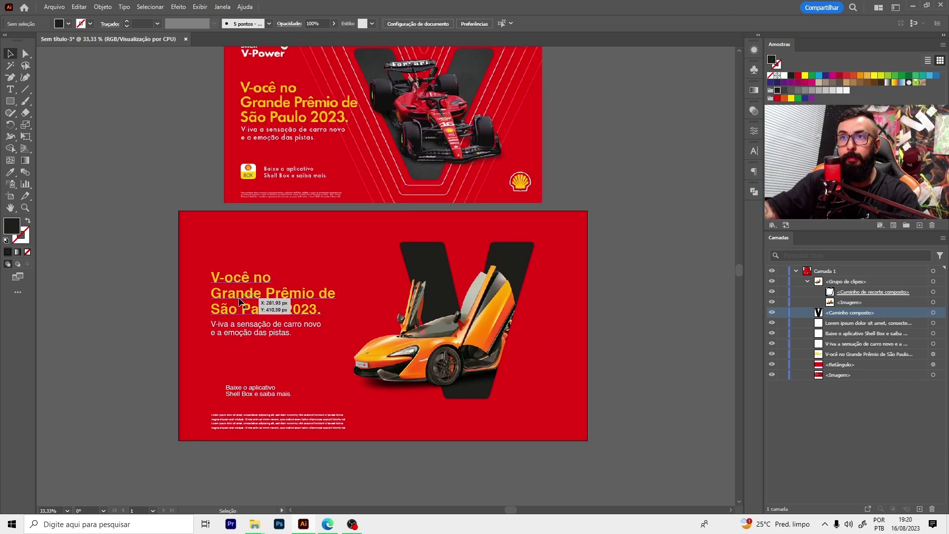
# - Enlarge the yellow Grande Prêmio headline proportionally to match the reference
pyautogui.click(319, 316)
pyautogui.hotkey('ctrl', 'shift', '.')
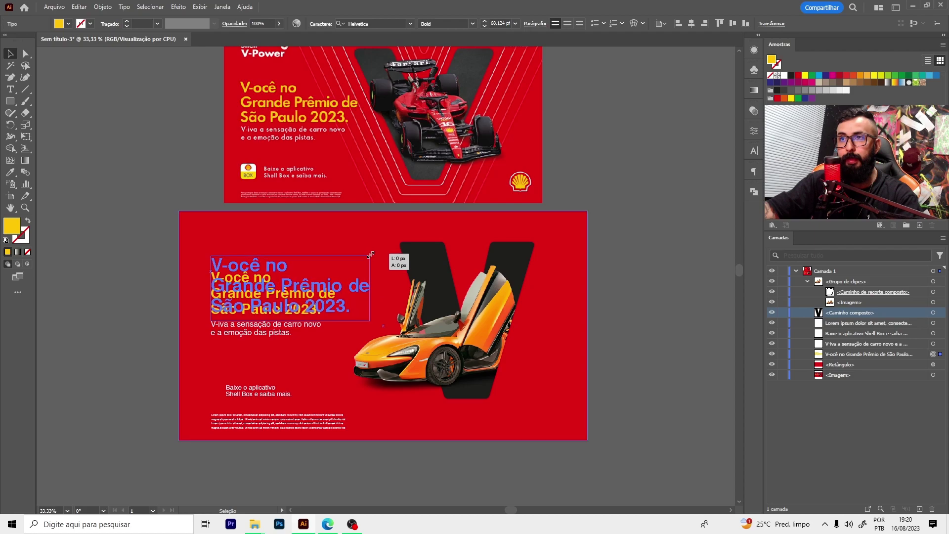
pyautogui.click(312, 326)
pyautogui.hotkey('ctrl', 'shift', 'a')
pyautogui.scroll(1, 311, 328)
pyautogui.scroll(1, 312, 327)
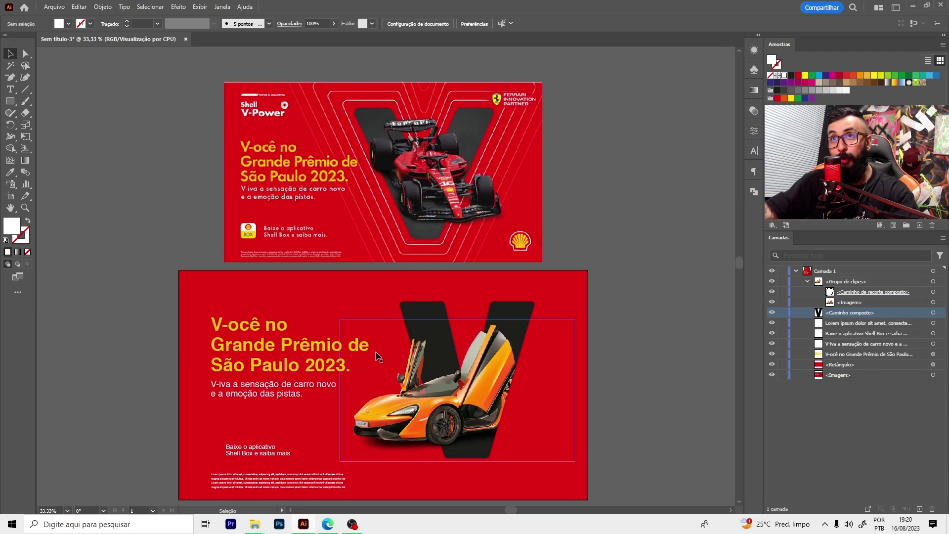
pyautogui.scroll(-1, 544, 341)
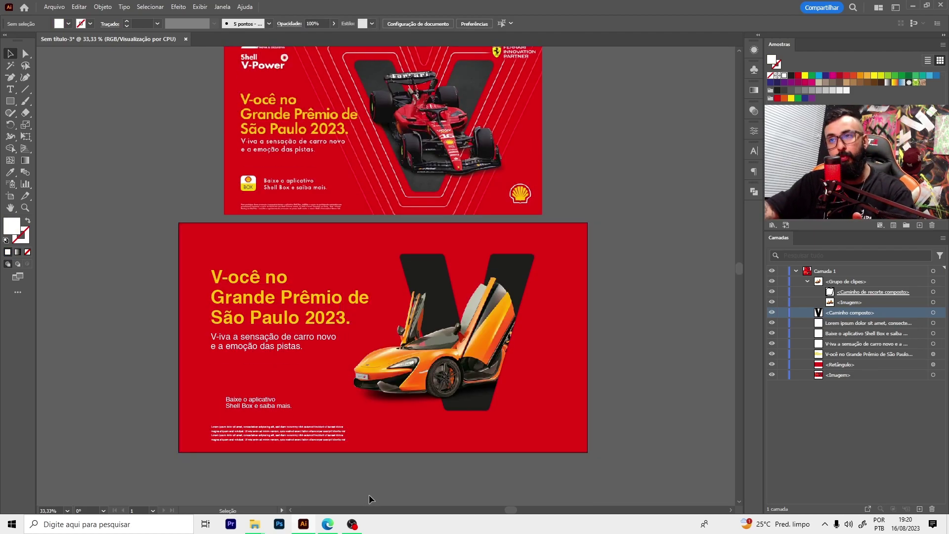
# - Save the black McLaren logo result as mclaren-logo-1.png and drag it toward Illustrator
pyautogui.click(335, 526)
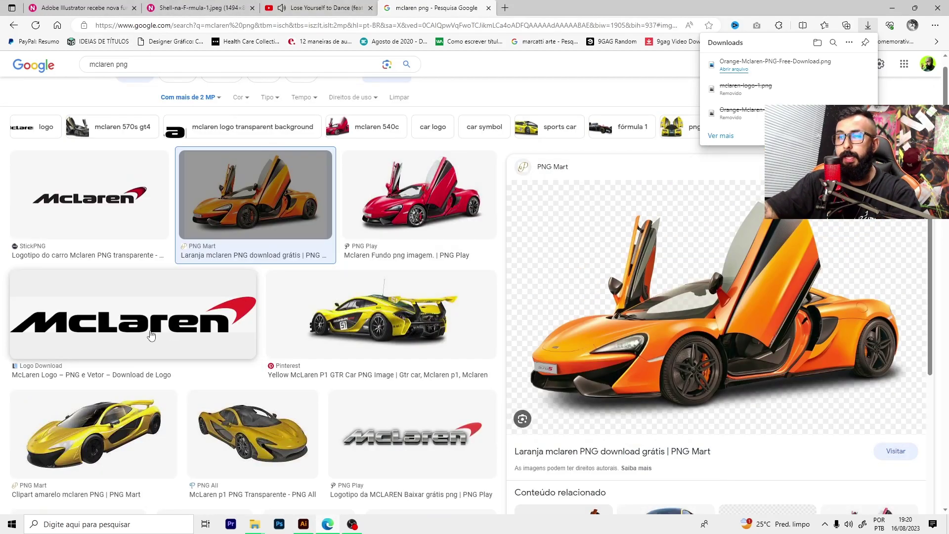
pyautogui.click(145, 328)
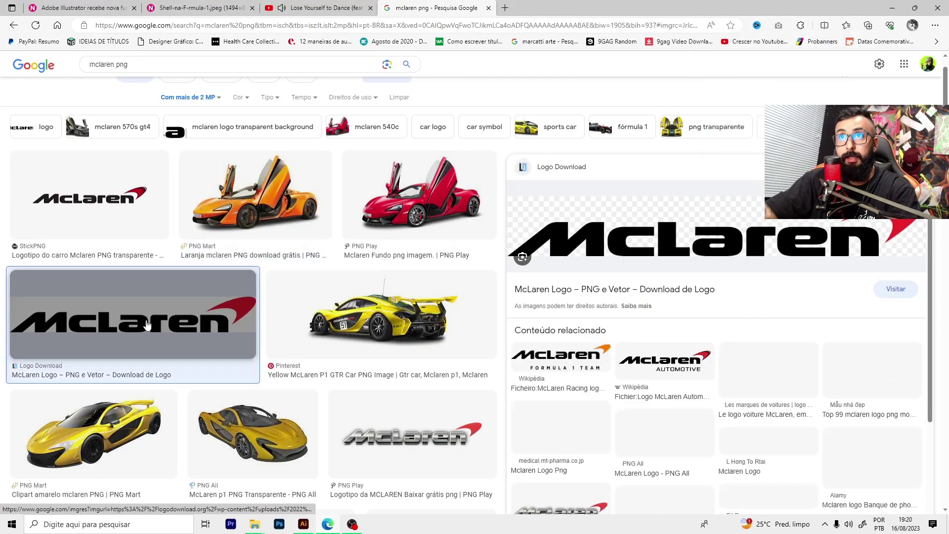
pyautogui.rightClick(702, 240)
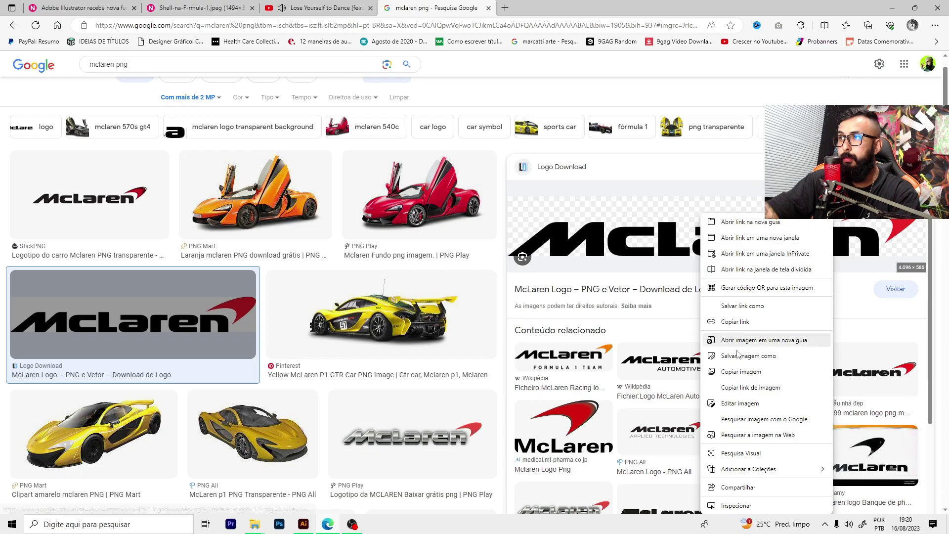
pyautogui.click(740, 357)
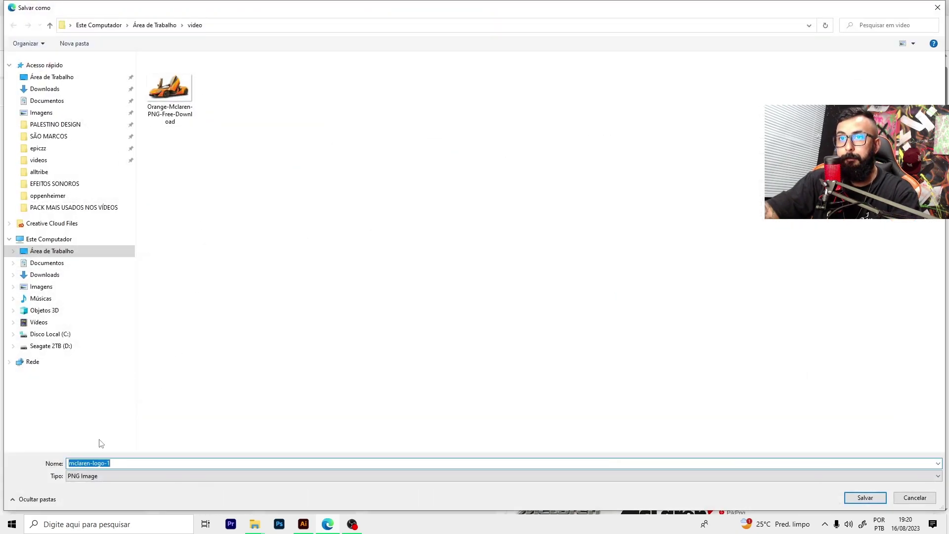
pyautogui.click(860, 500)
pyautogui.moveTo(254, 523)
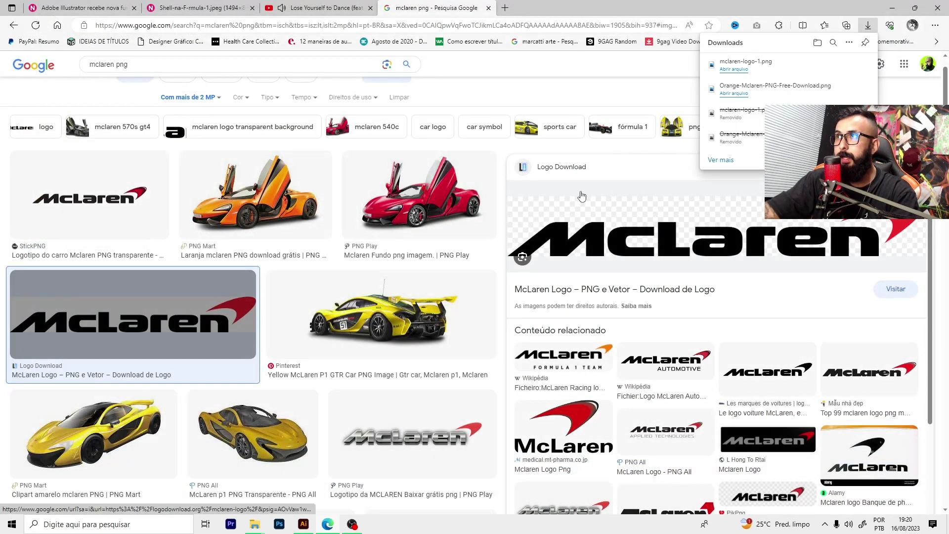
pyautogui.click(282, 456)
pyautogui.moveTo(222, 126); pyautogui.dragTo(312, 523)
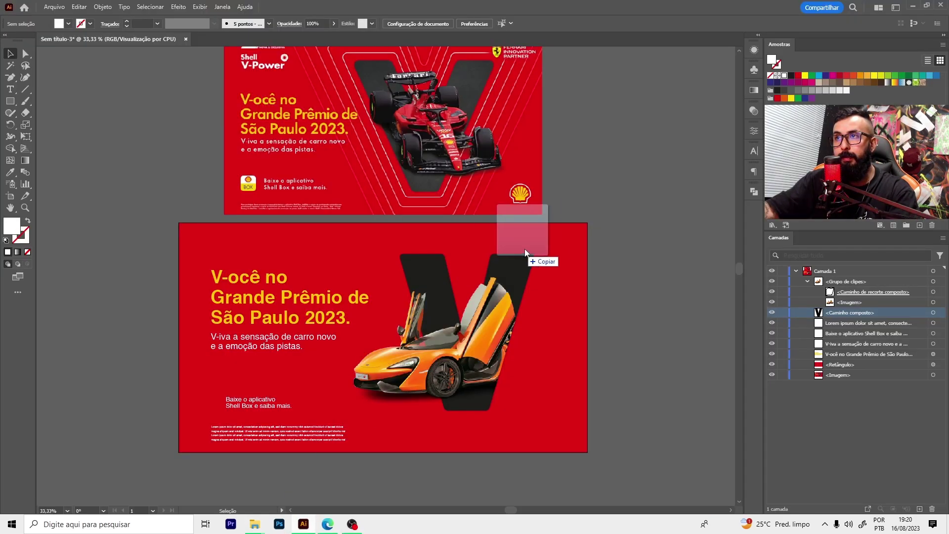
# - Place the McLaren logo PNG on the canvas and expand its trace into vector paths
pyautogui.moveTo(313, 523)
pyautogui.mouseDown()
pyautogui.moveTo(556, 227)
pyautogui.moveTo(561, 199)
pyautogui.moveTo(689, 121)
pyautogui.mouseUp()
pyautogui.scroll(2, 643, 219)
pyautogui.scroll(1, 519, 203)
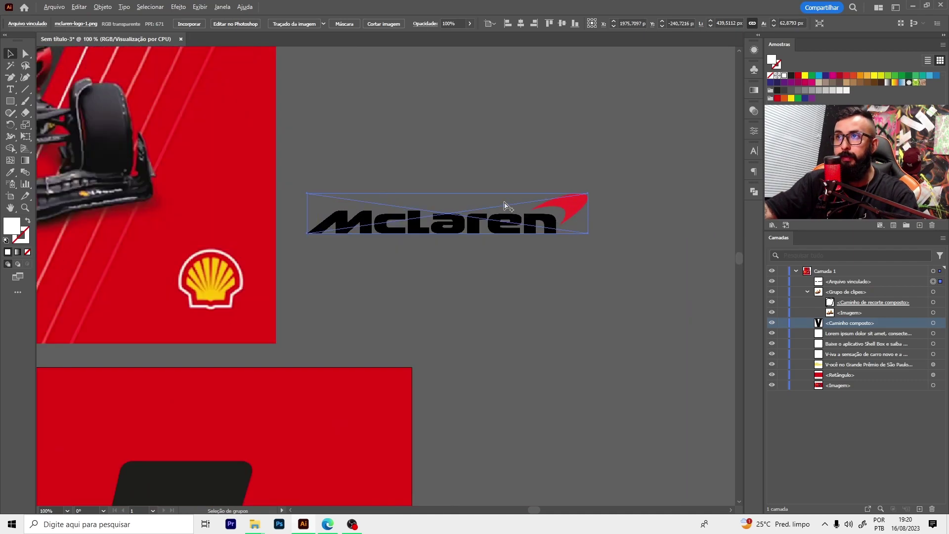
pyautogui.scroll(2, 519, 202)
pyautogui.scroll(2, 598, 220)
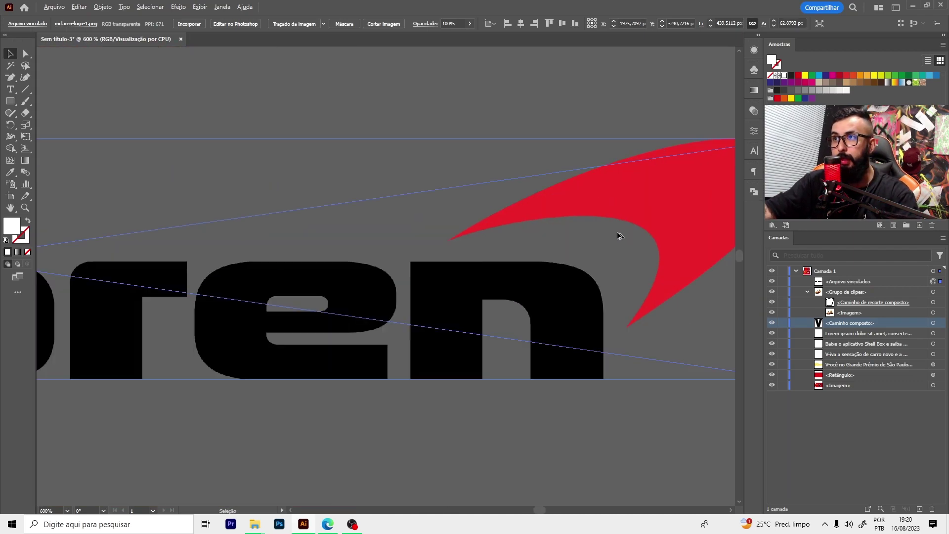
pyautogui.scroll(-1, 368, 217)
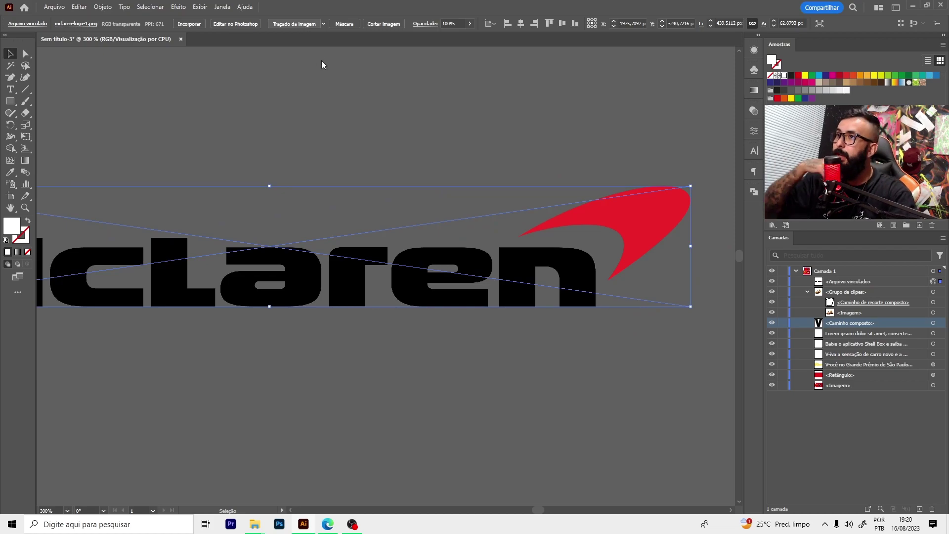
pyautogui.scroll(-1, 321, 60)
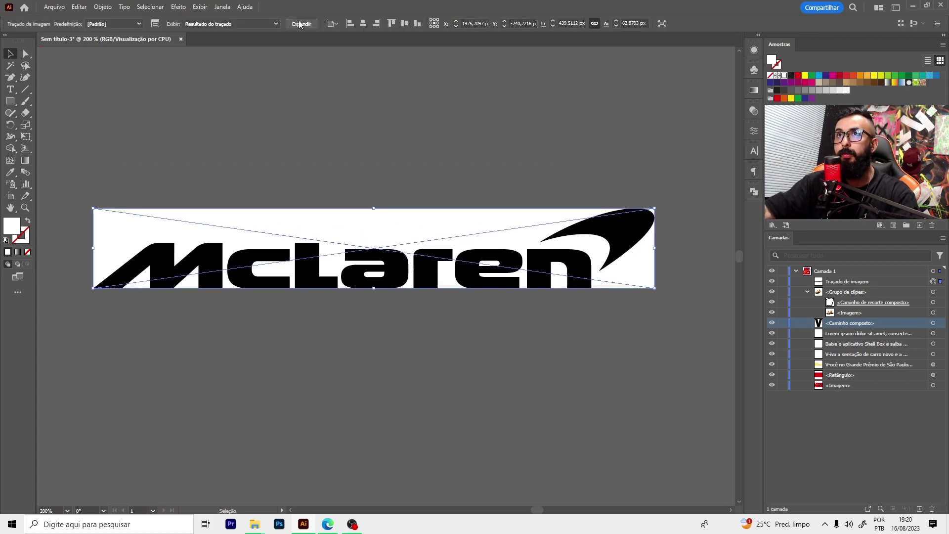
pyautogui.click(300, 24)
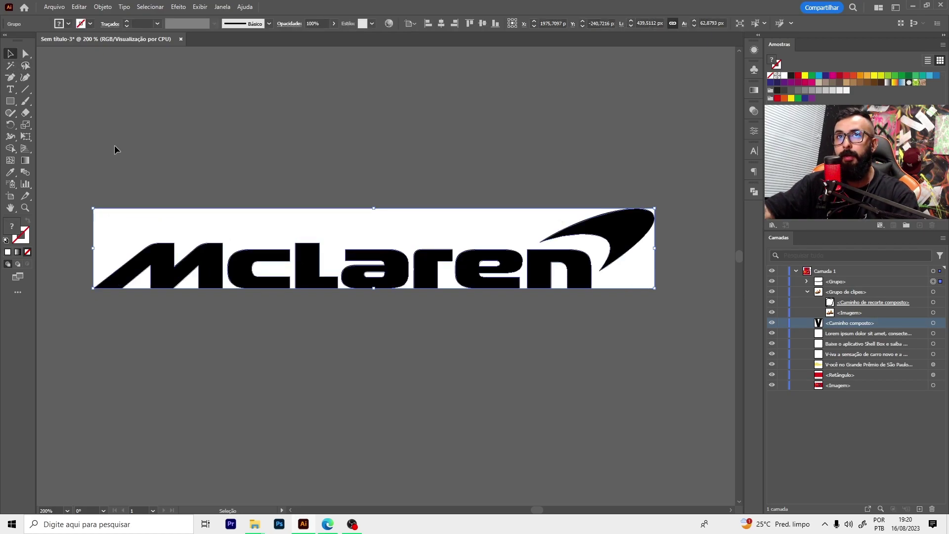
pyautogui.moveTo(230, 287)
pyautogui.mouseDown()
pyautogui.moveTo(261, 281)
pyautogui.moveTo(227, 274)
pyautogui.mouseUp()
# - Ungroup the traced logo, delete its white background and letter counters, and regroup it
pyautogui.hotkey('shift', 'ctrl', 'g')
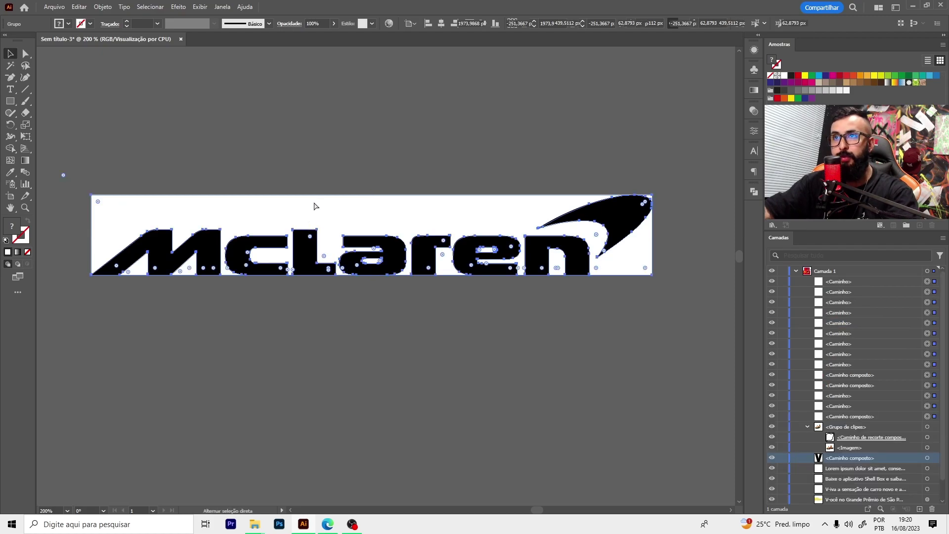
pyautogui.click(355, 125)
pyautogui.click(381, 205)
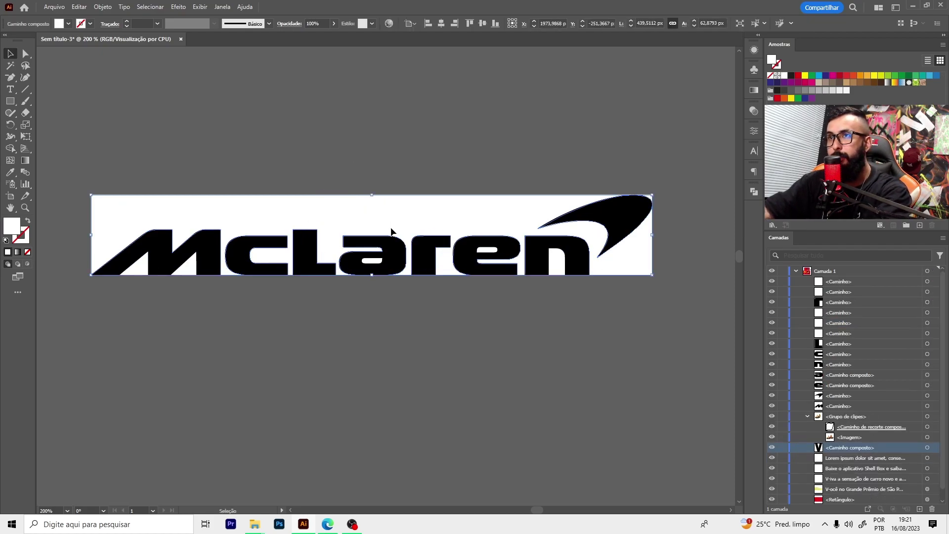
pyautogui.press('Delete')
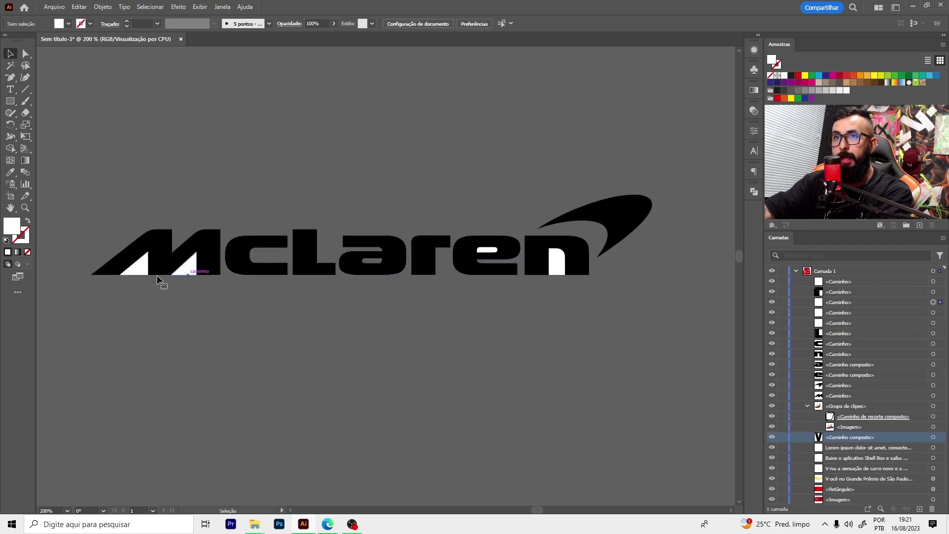
pyautogui.click(136, 270)
pyautogui.keyDown('shift'); pyautogui.click(185, 267); pyautogui.keyUp('shift')
pyautogui.press('Delete')
pyautogui.click(557, 262)
pyautogui.press('Delete')
pyautogui.click(487, 250)
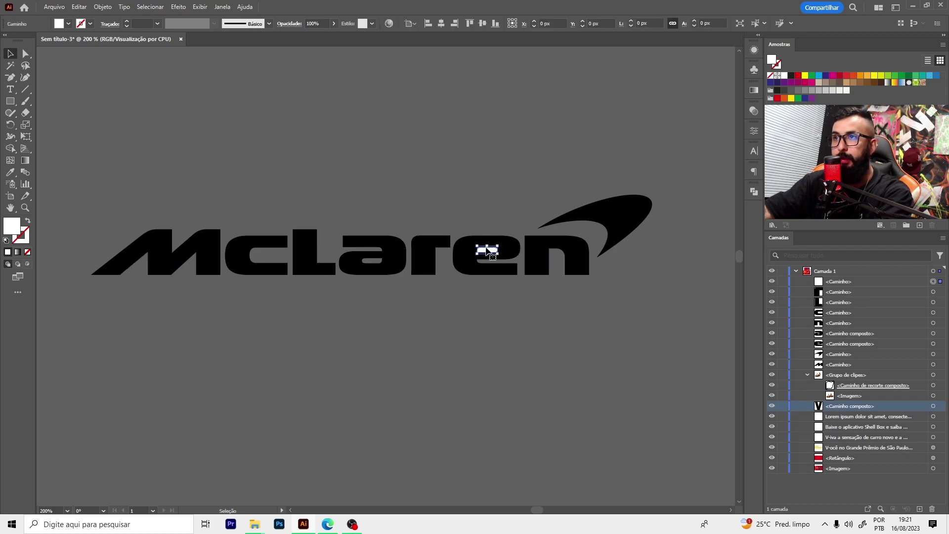
pyautogui.press('Delete')
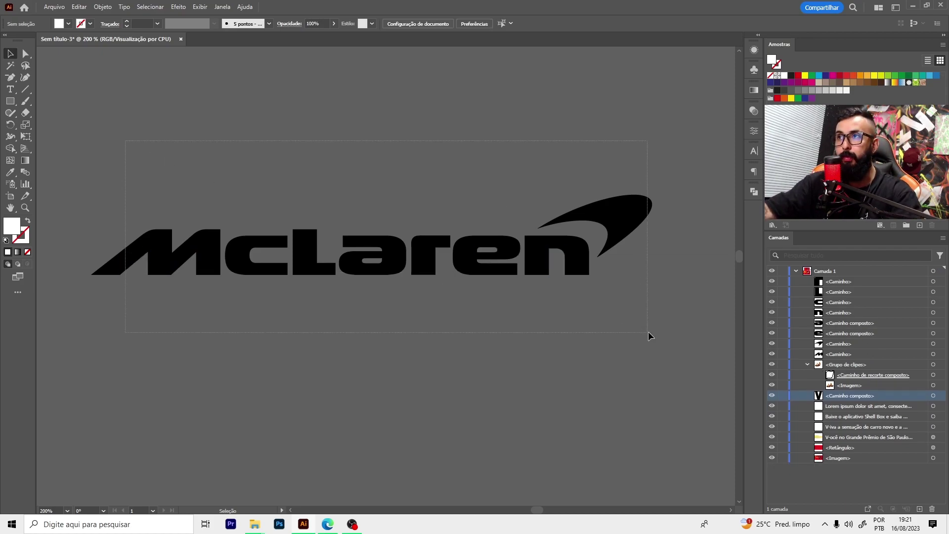
pyautogui.moveTo(648, 335); pyautogui.dragTo(86, 190)
pyautogui.hotkey('ctrl', 'g')
# - Scale the logo to about 296 px wide, recolour it white and set it top-right
pyautogui.scroll(-4, 483, 218)
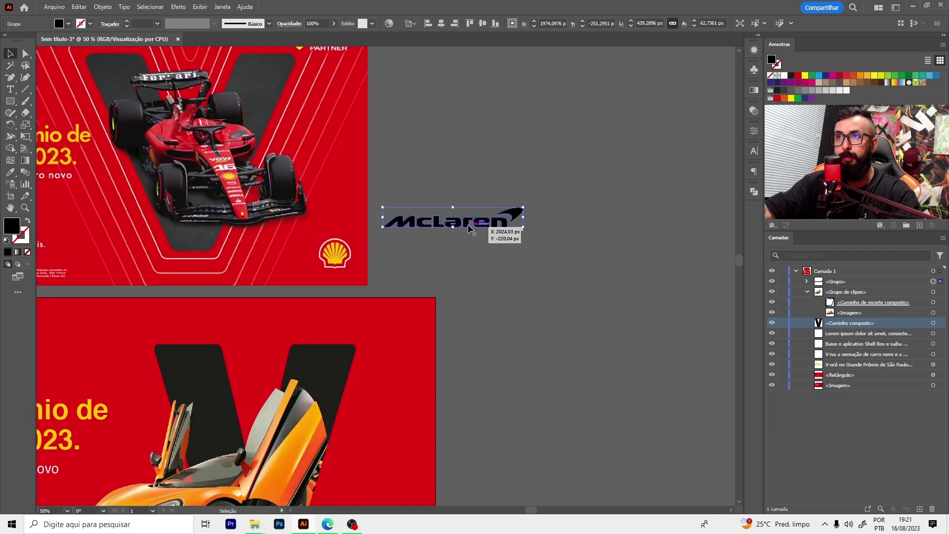
pyautogui.moveTo(468, 225); pyautogui.dragTo(363, 325)
pyautogui.scroll(2, 297, 316)
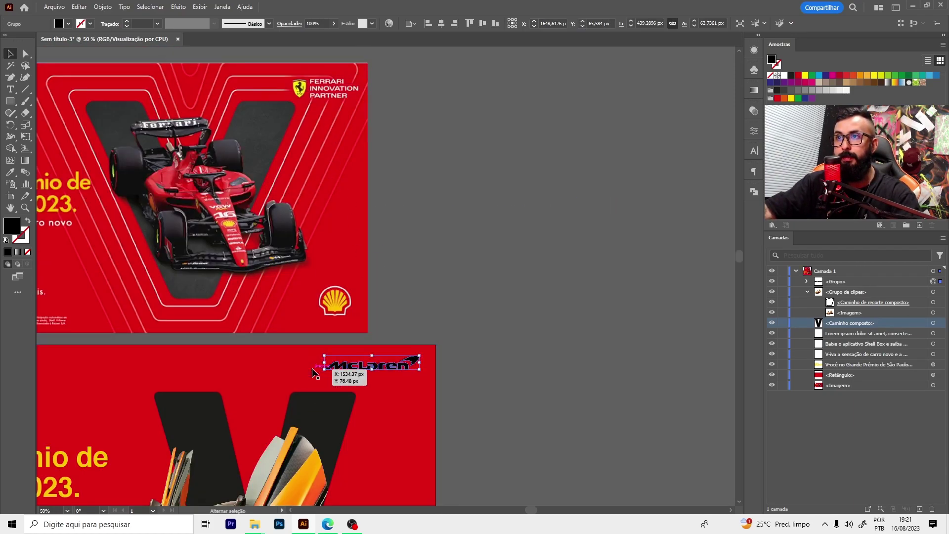
pyautogui.moveTo(278, 375); pyautogui.dragTo(324, 369)
pyautogui.click(10, 174)
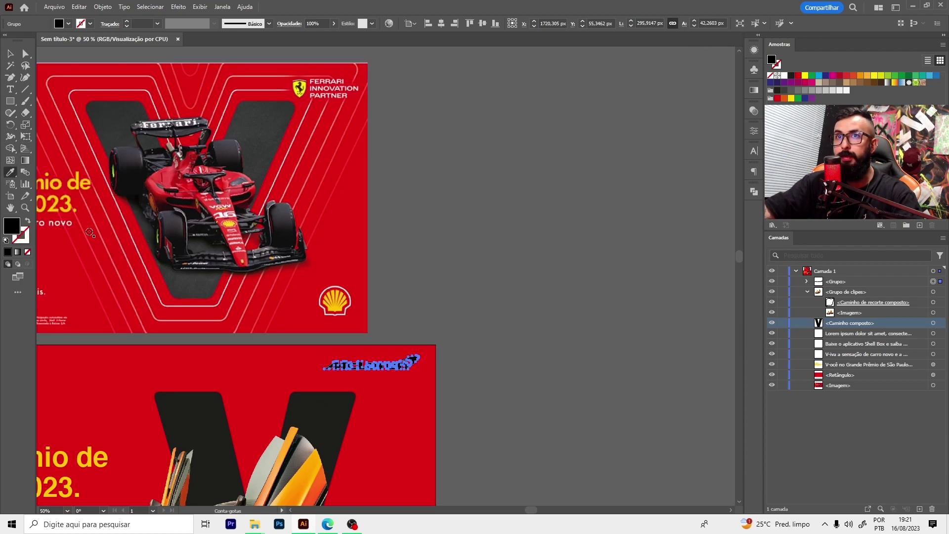
pyautogui.click(785, 76)
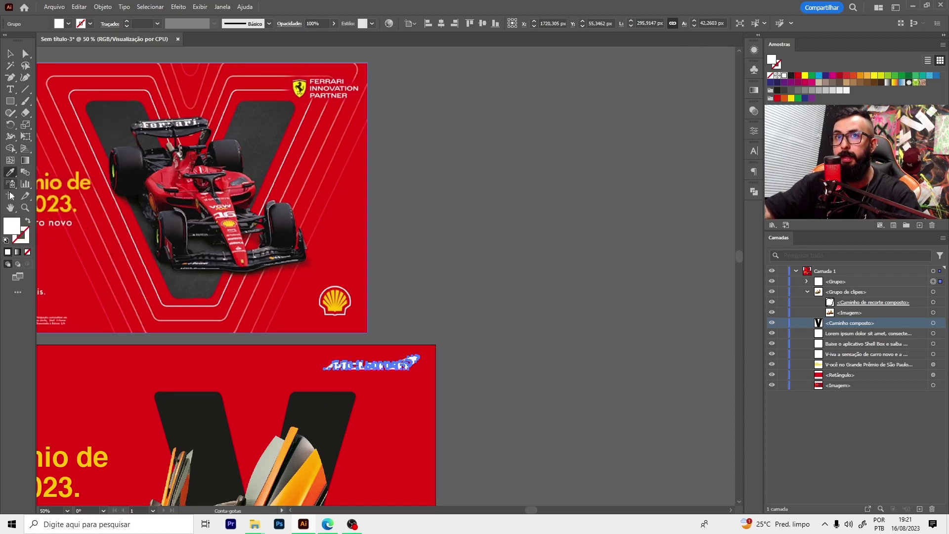
pyautogui.scroll(-2, 466, 323)
pyautogui.scroll(2, 465, 324)
pyautogui.moveTo(416, 330); pyautogui.dragTo(415, 335)
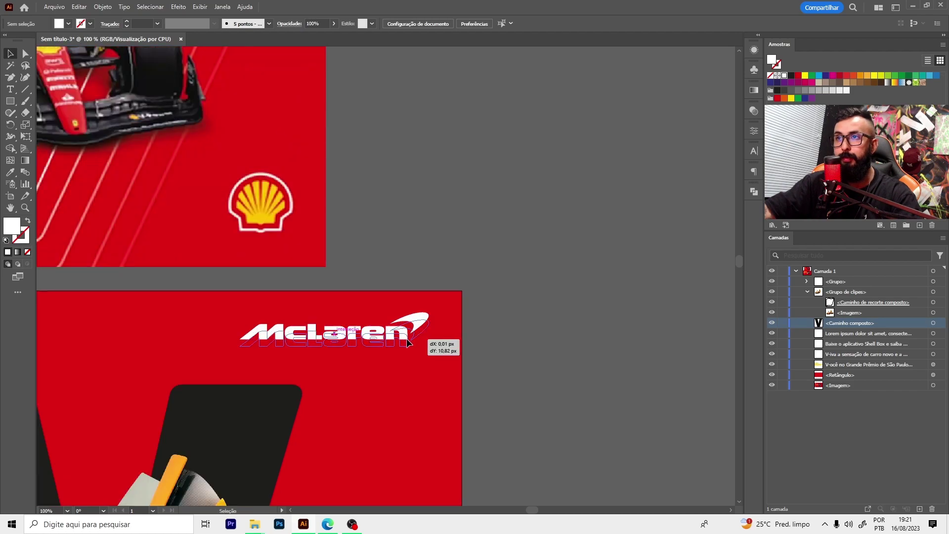
pyautogui.scroll(-3, 476, 267)
pyautogui.click(537, 329)
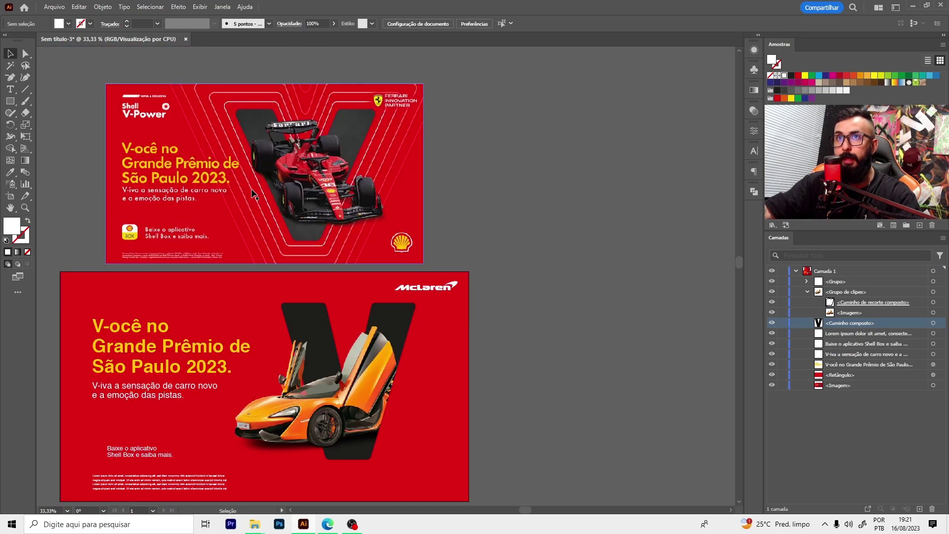
pyautogui.scroll(-1, 326, 436)
pyautogui.click(327, 522)
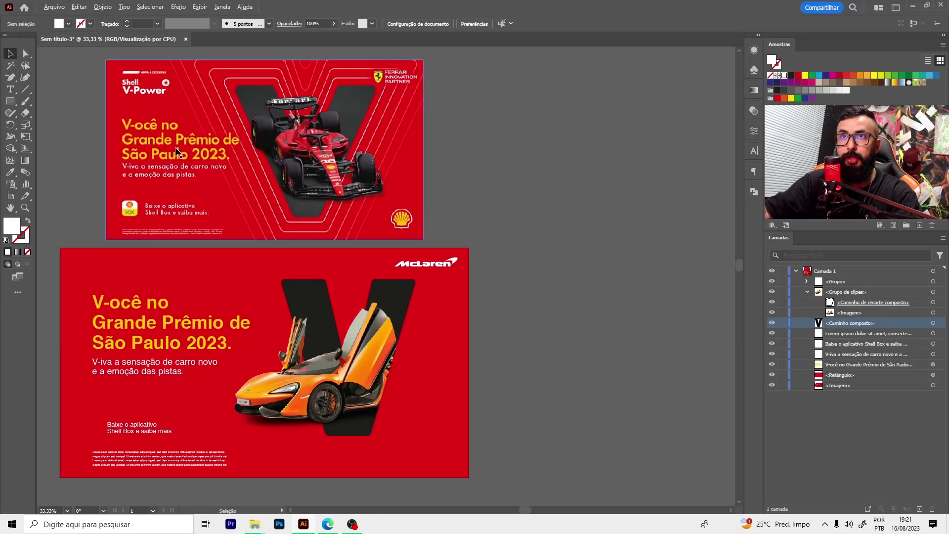
# - Search Google Images for 'shell V POWER' limited to large images over 2 MP
pyautogui.write('Sshell')
pyautogui.press('Return')
pyautogui.write('V ')
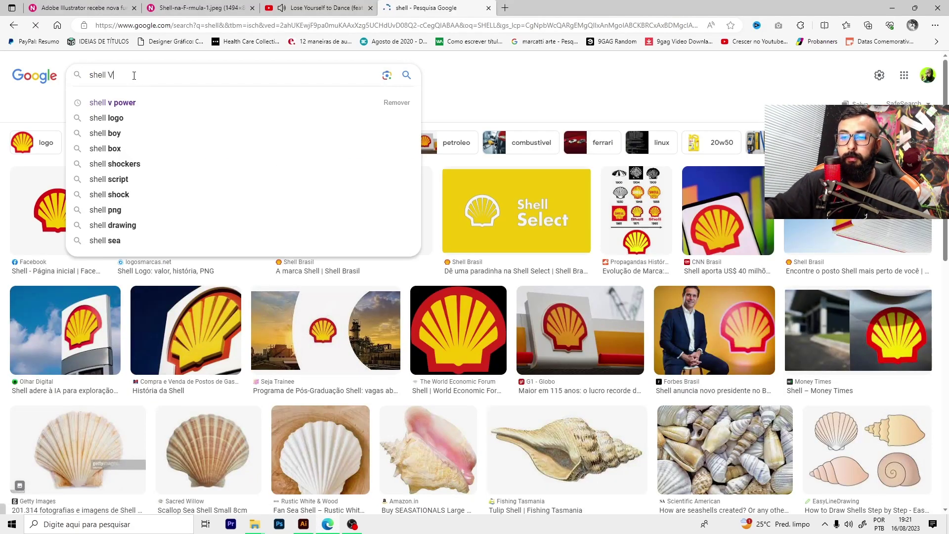
pyautogui.write('POWER')
pyautogui.press('Return')
pyautogui.click(386, 104)
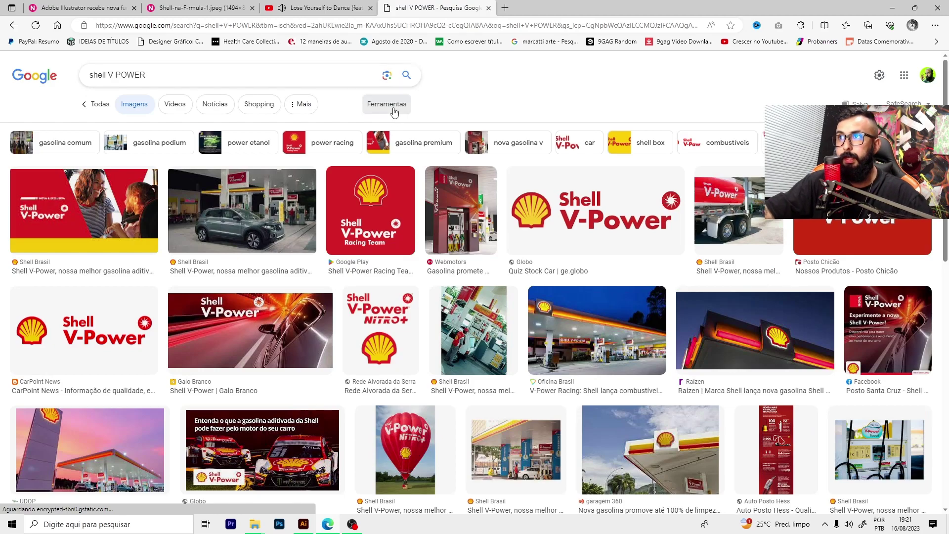
pyautogui.click(227, 129)
pyautogui.click(235, 205)
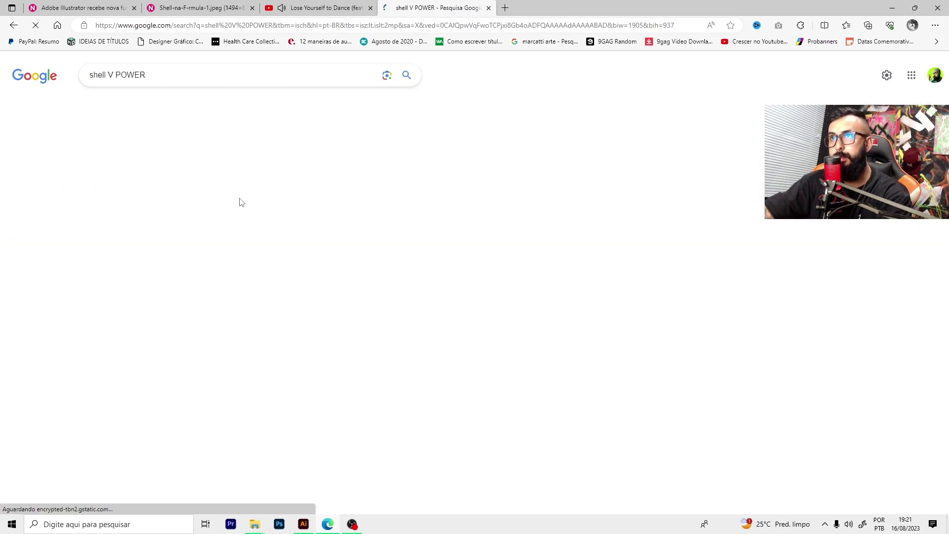
# - Save the plain Shell V-Power logo as 'shell-v-power.png' and drag it into Illustrator
pyautogui.click(99, 346)
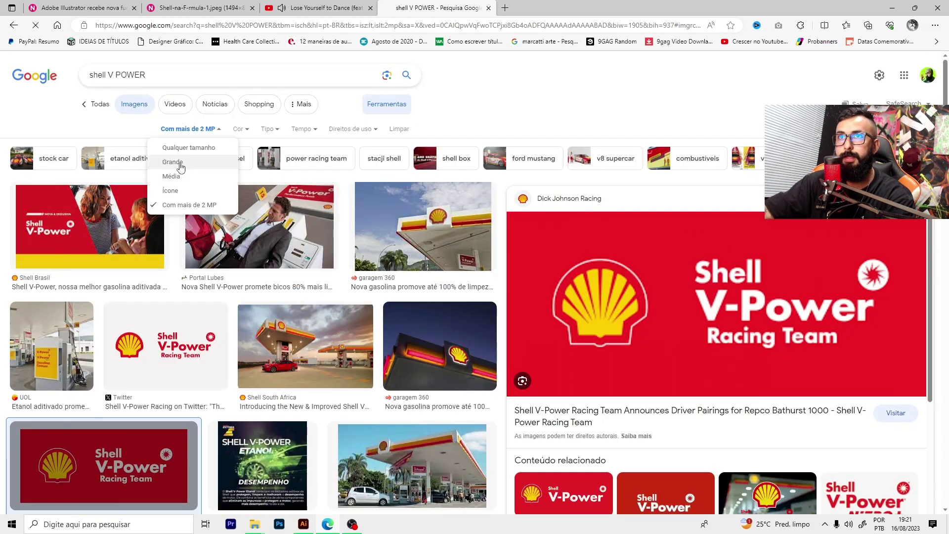
pyautogui.click(181, 164)
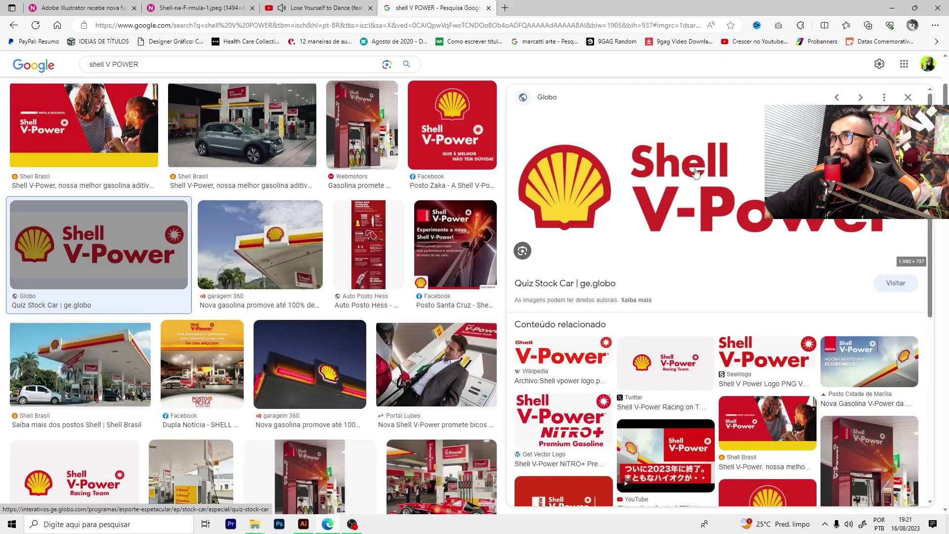
pyautogui.rightClick(695, 173)
pyautogui.click(742, 299)
pyautogui.click(573, 9)
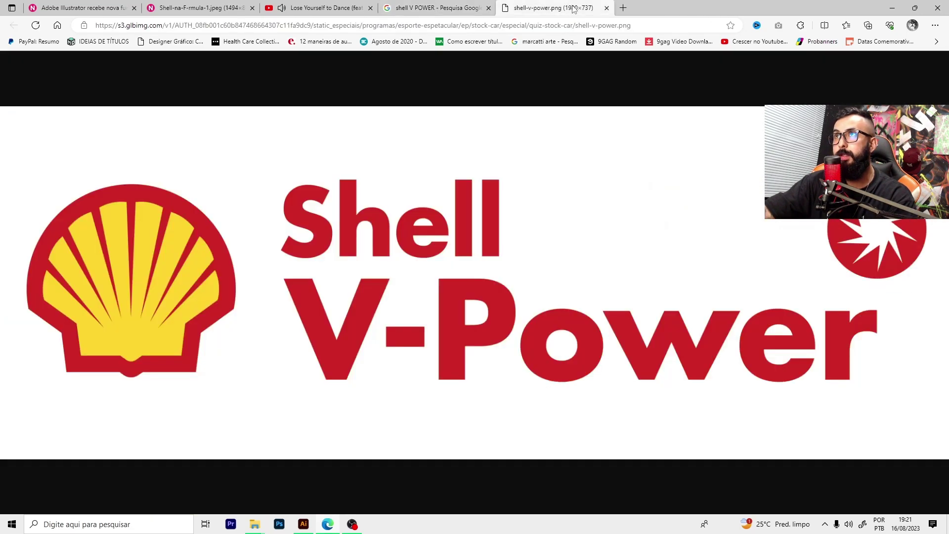
pyautogui.rightClick(477, 218)
pyautogui.click(527, 242)
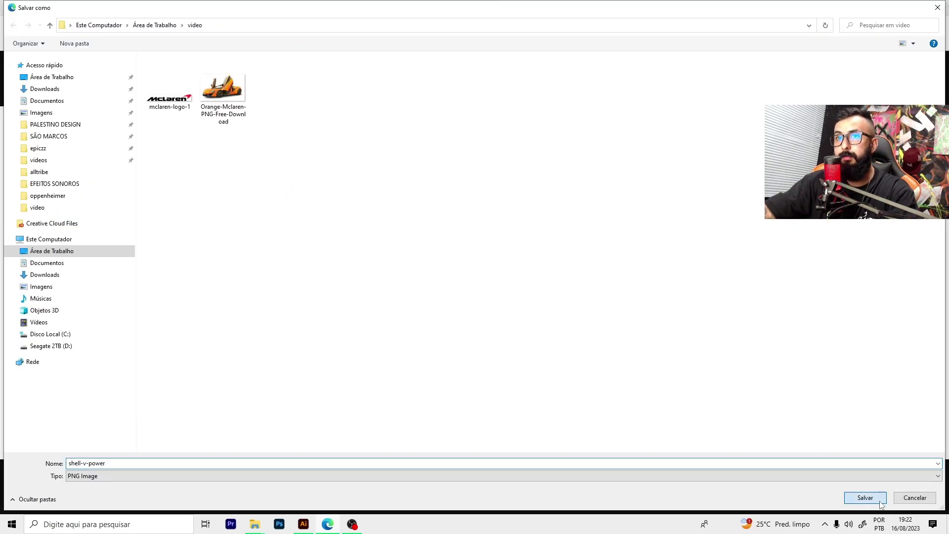
pyautogui.click(880, 500)
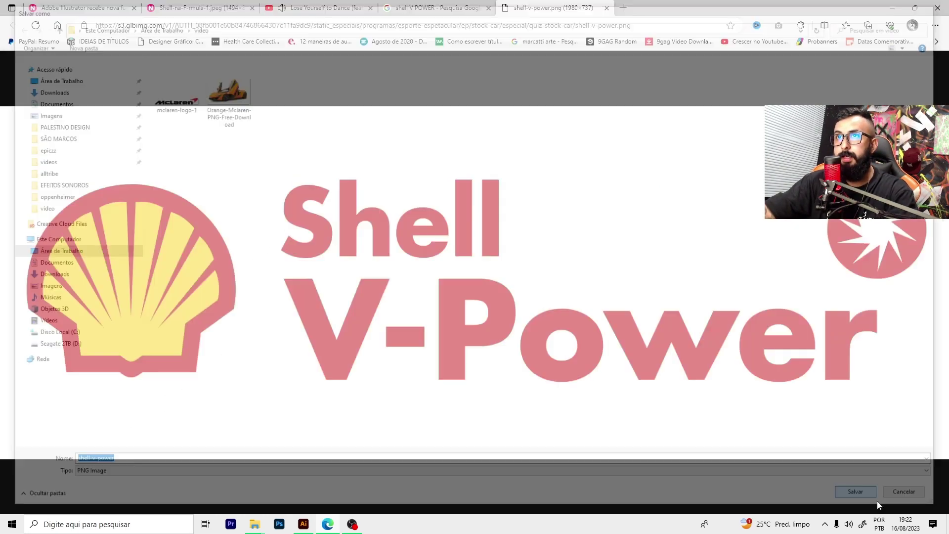
pyautogui.click(292, 482)
pyautogui.moveTo(280, 130)
pyautogui.mouseDown()
pyautogui.moveTo(305, 270)
pyautogui.moveTo(539, 237)
pyautogui.mouseUp()
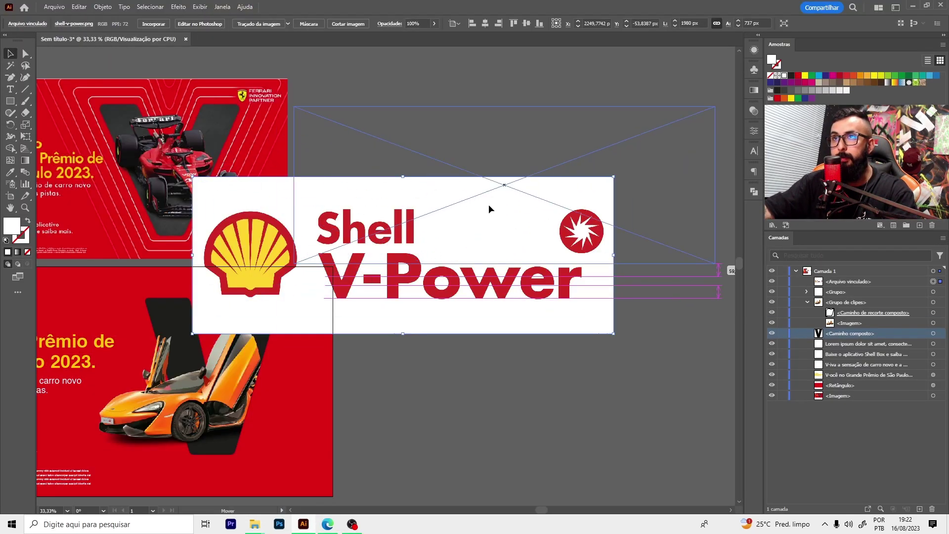
# - Trace the placed Shell V-Power image with the 3 Colors preset, then expand and ungroup it
pyautogui.moveTo(376, 287); pyautogui.dragTo(497, 177)
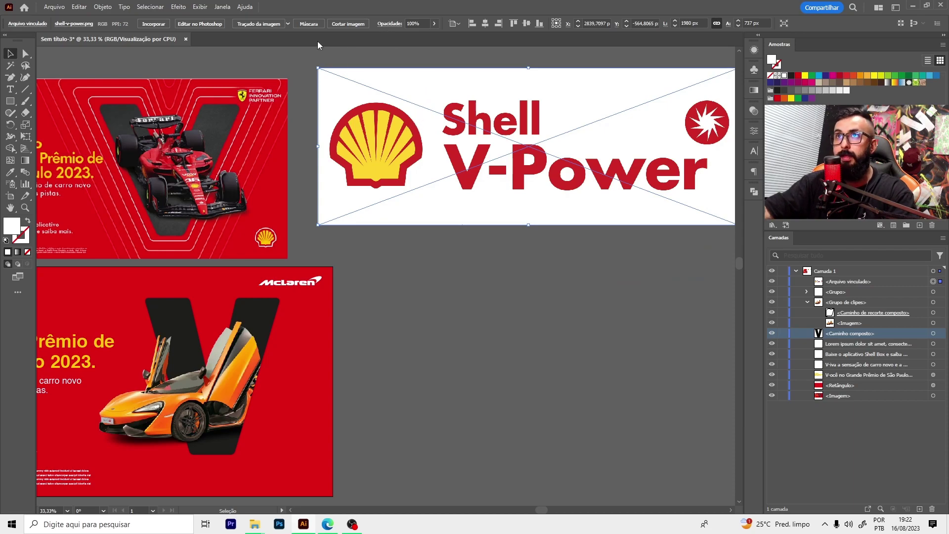
pyautogui.click(288, 23)
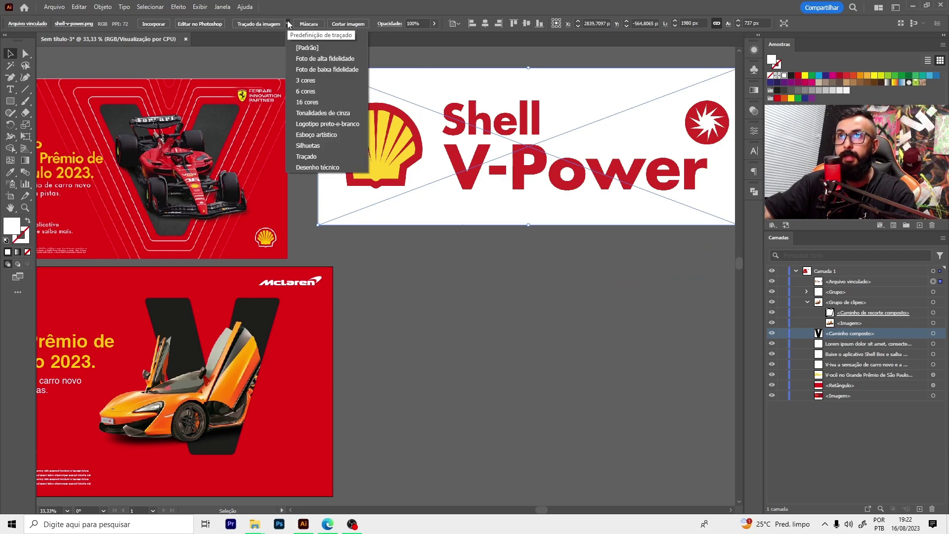
pyautogui.click(304, 83)
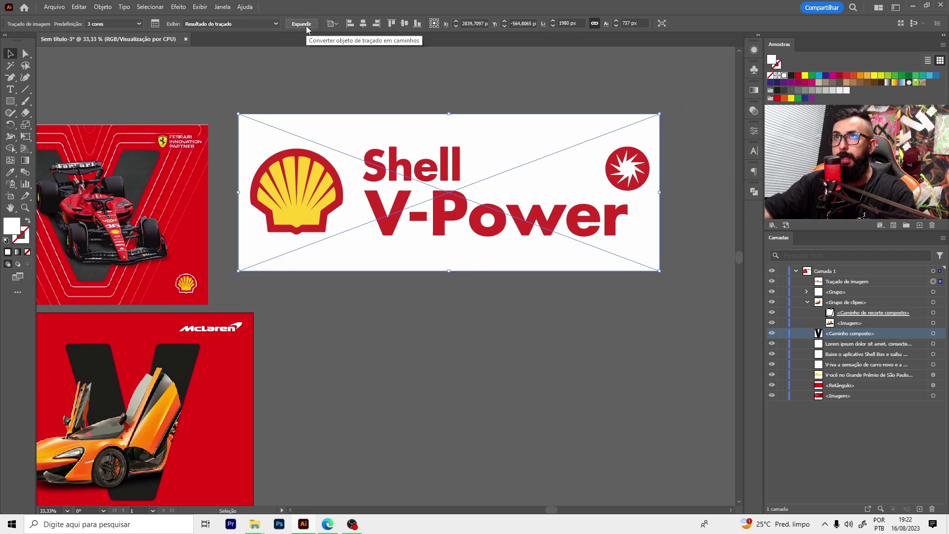
pyautogui.click(306, 26)
pyautogui.hotkey('ctrl', 'shift', 'g')
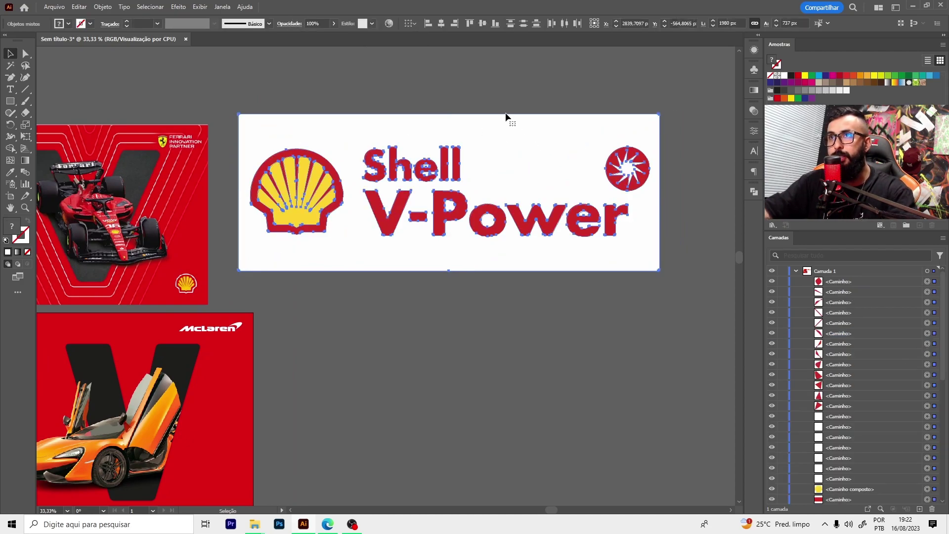
# - Delete the white background, star and letter counters, then move the wordmark onto the McLaren ad
pyautogui.click(487, 89)
pyautogui.click(517, 139)
pyautogui.press('Delete')
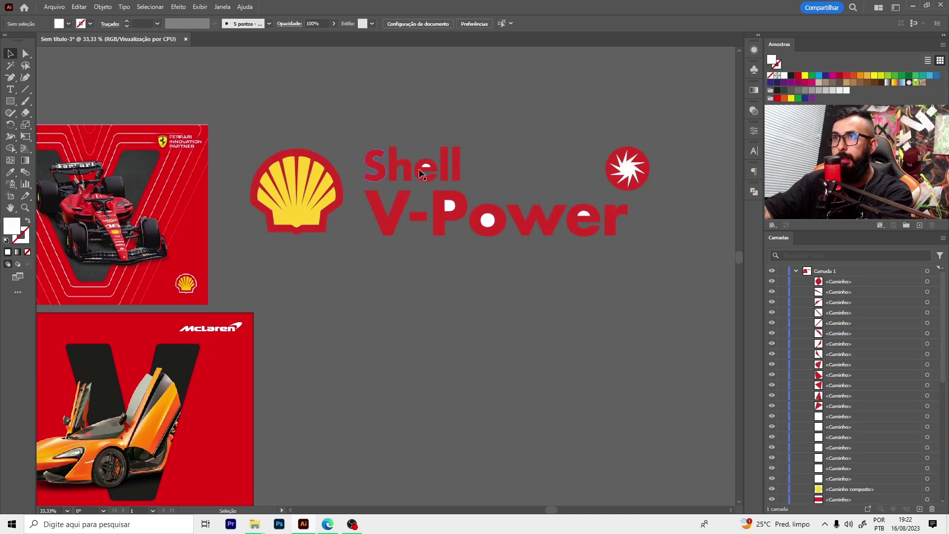
pyautogui.scroll(2, 628, 166)
pyautogui.click(627, 165)
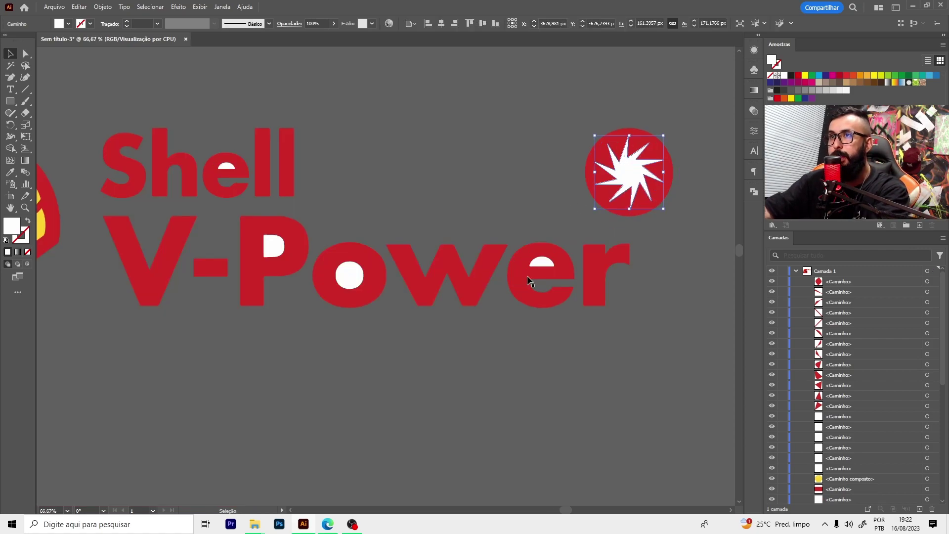
pyautogui.press('Delete')
pyautogui.click(544, 262)
pyautogui.press('Delete')
pyautogui.click(350, 275)
pyautogui.press('Delete')
pyautogui.press('Delete')
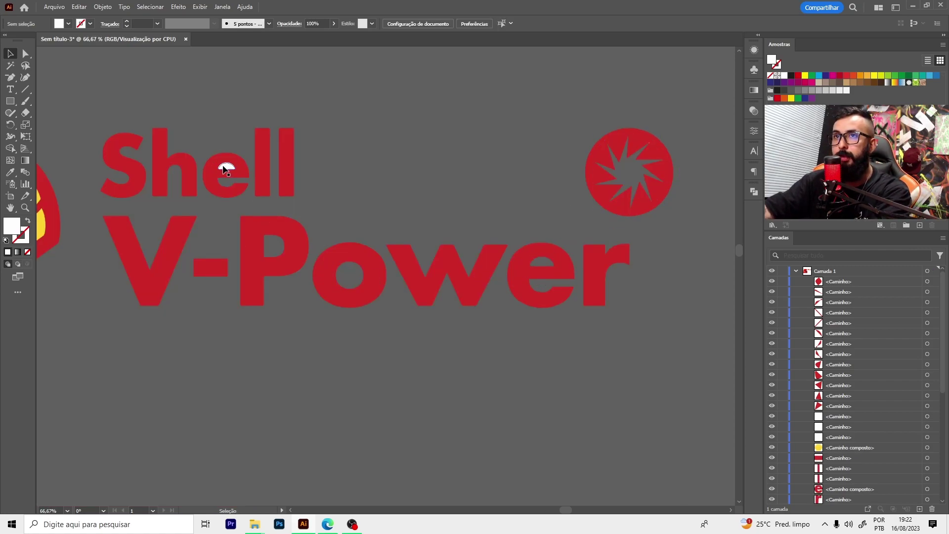
pyautogui.click(227, 165)
pyautogui.press('Delete')
pyautogui.scroll(-4, 337, 148)
pyautogui.moveTo(423, 360)
pyautogui.mouseDown()
pyautogui.moveTo(252, 385)
pyautogui.moveTo(238, 407)
pyautogui.mouseUp()
# - Move the McLaren headline and subtext down slightly and shrink the Shell V-Power wordmark
pyautogui.scroll(2, 239, 408)
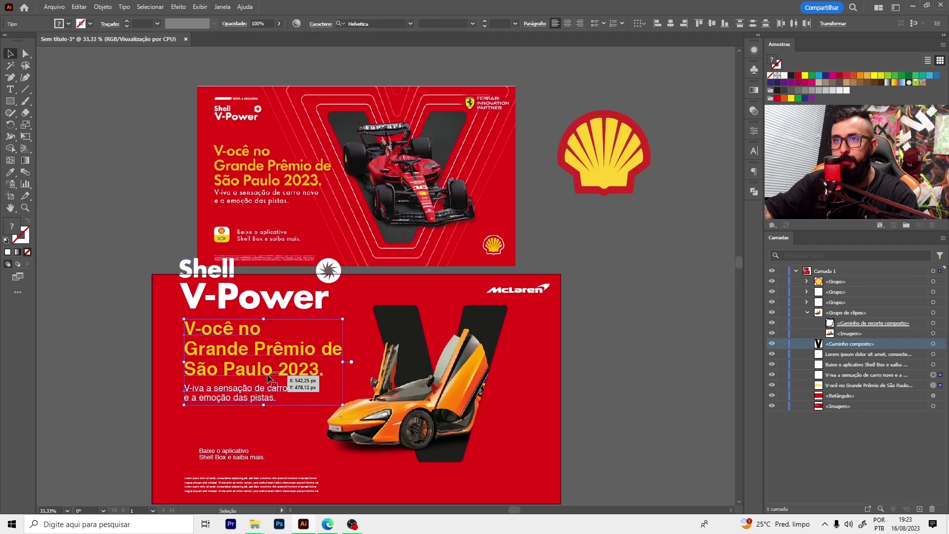
pyautogui.click(265, 377)
pyautogui.keyDown('shift'); pyautogui.click(247, 398); pyautogui.keyUp('shift')
pyautogui.moveTo(228, 330); pyautogui.dragTo(228, 350)
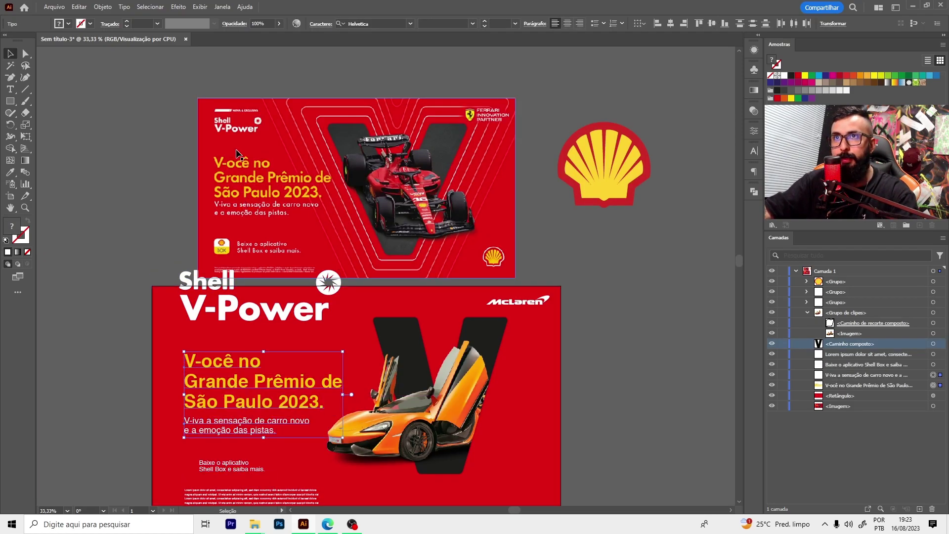
pyautogui.scroll(1, 234, 312)
pyautogui.click(232, 304)
pyautogui.moveTo(329, 321)
pyautogui.mouseDown()
pyautogui.moveTo(260, 302)
pyautogui.moveTo(252, 317)
pyautogui.moveTo(225, 324)
pyautogui.mouseUp()
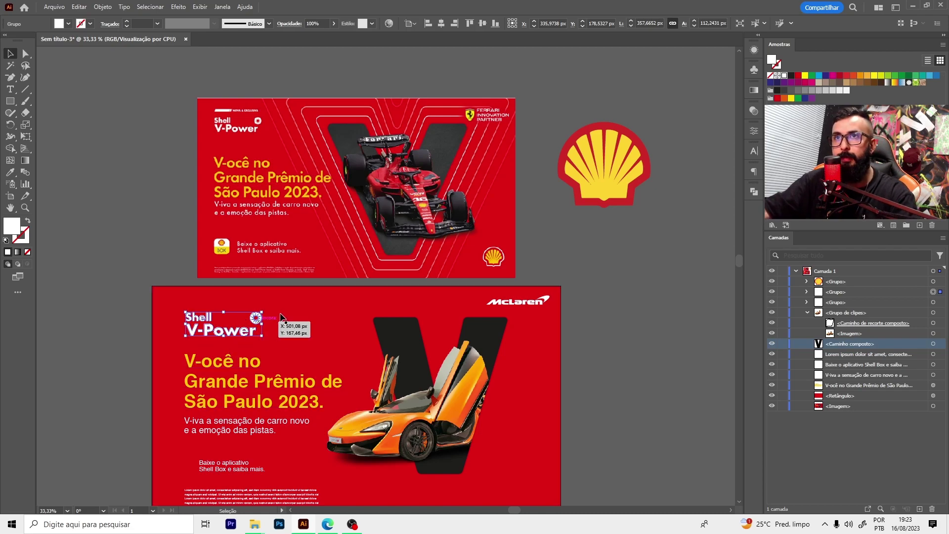
# - Draw the bar beside the NOVA & EXCLUSIVA label and set the label to Helvetica Bold
pyautogui.scroll(1, 229, 267)
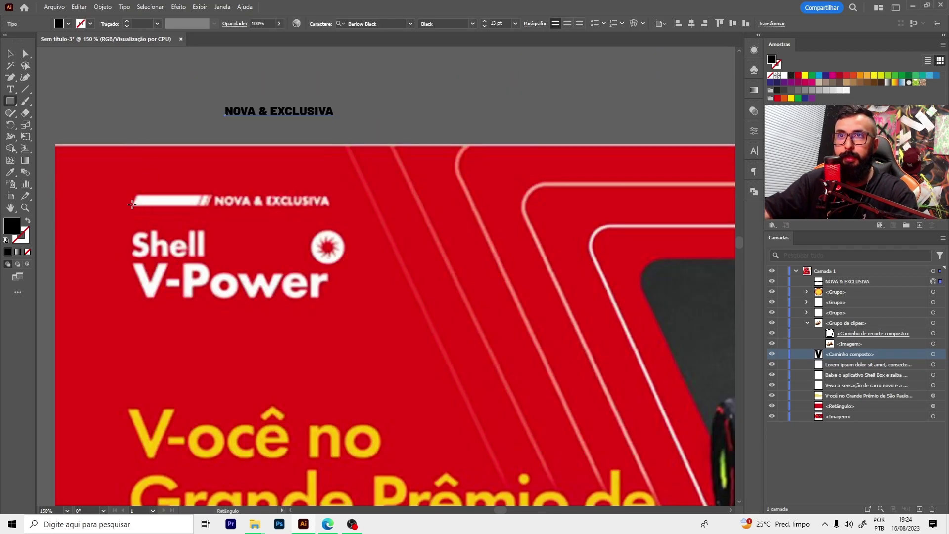
pyautogui.moveTo(210, 193); pyautogui.dragTo(210, 193)
pyautogui.scroll(2, 199, 197)
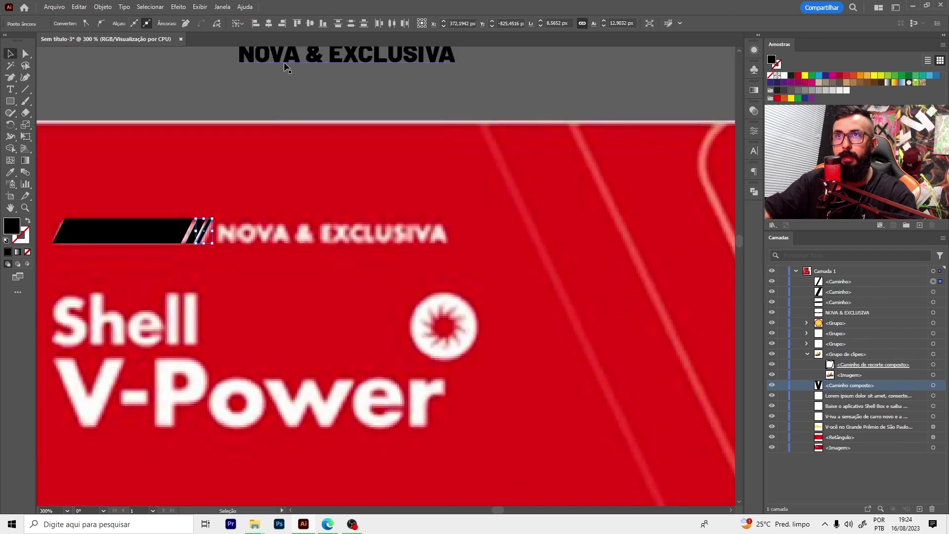
pyautogui.moveTo(283, 68)
pyautogui.mouseDown()
pyautogui.moveTo(253, 215)
pyautogui.moveTo(263, 239)
pyautogui.mouseUp()
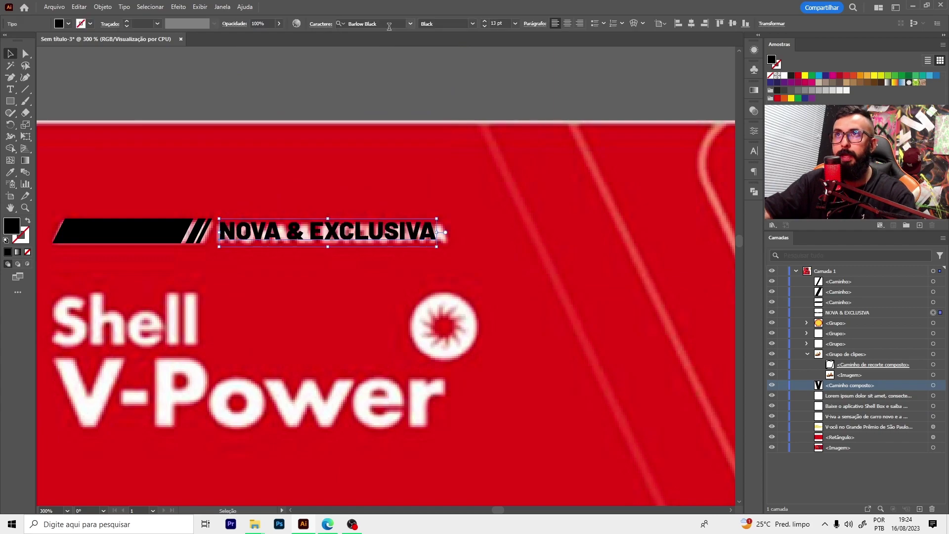
pyautogui.write('HEL')
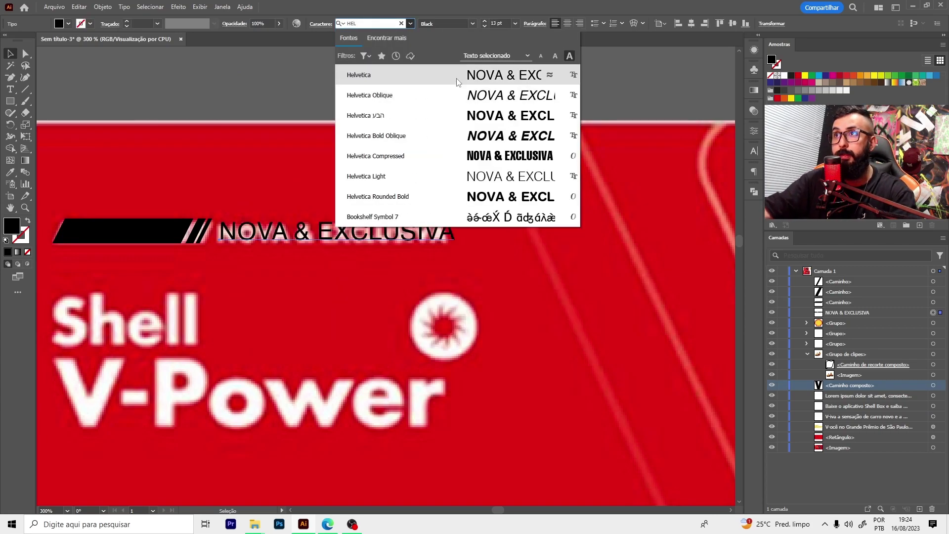
pyautogui.click(456, 75)
pyautogui.click(473, 23)
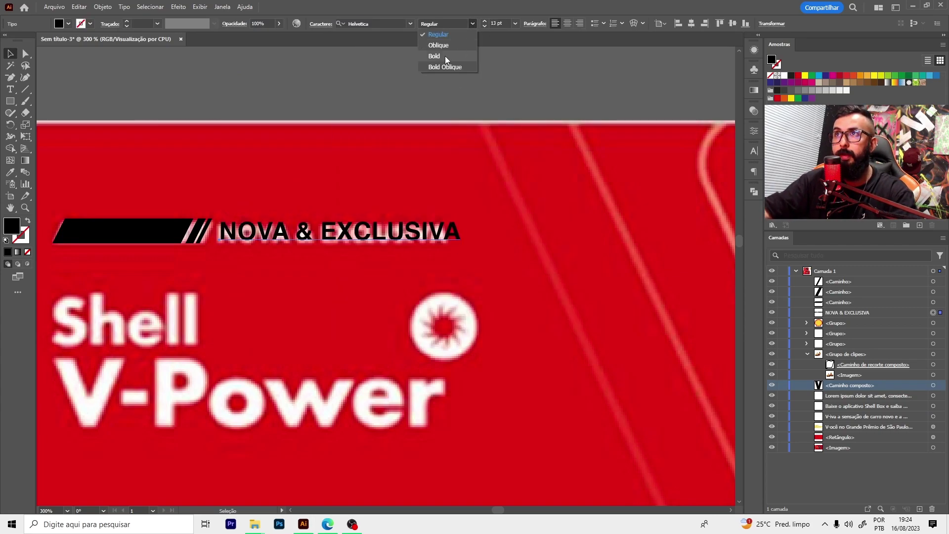
pyautogui.click(445, 56)
pyautogui.hotkey('ctrl', '+')
pyautogui.click(753, 150)
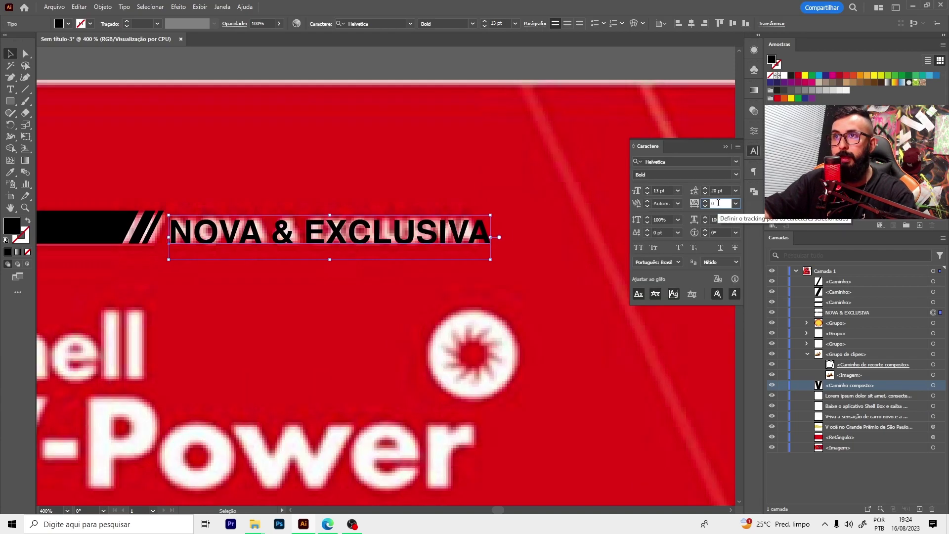
pyautogui.scroll(-5, 718, 203)
pyautogui.scroll(-10, 717, 203)
pyautogui.scroll(-13, 718, 203)
pyautogui.hotkey('ctrl', '-')
pyautogui.hotkey('ctrl', '-')
pyautogui.hotkey('ctrl', '-')
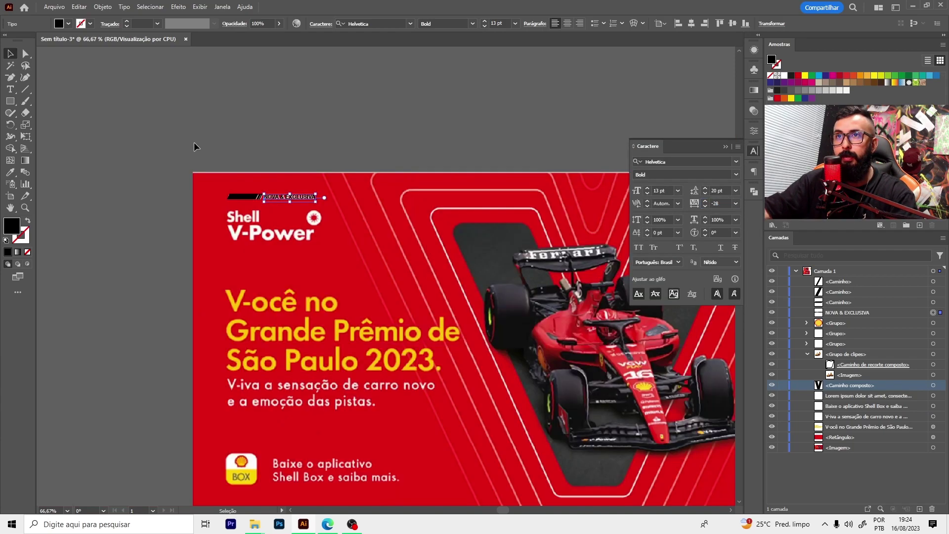
# - Copy the NOVA & EXCLUSIVA bar onto the McLaren ad and make it white
pyautogui.moveTo(362, 216); pyautogui.dragTo(361, 213)
pyautogui.hotkey('ctrl', '-')
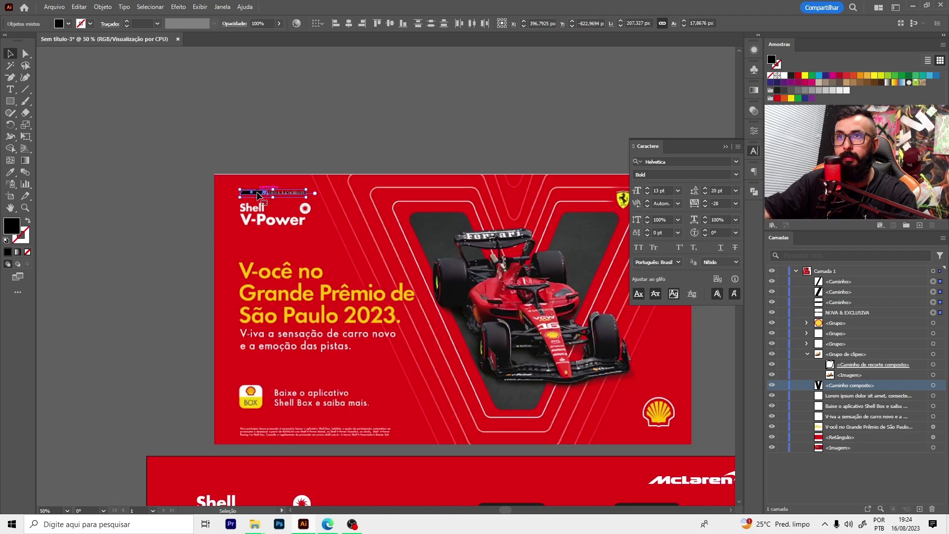
pyautogui.moveTo(256, 192)
pyautogui.mouseDown()
pyautogui.moveTo(239, 366)
pyautogui.moveTo(217, 413)
pyautogui.mouseUp()
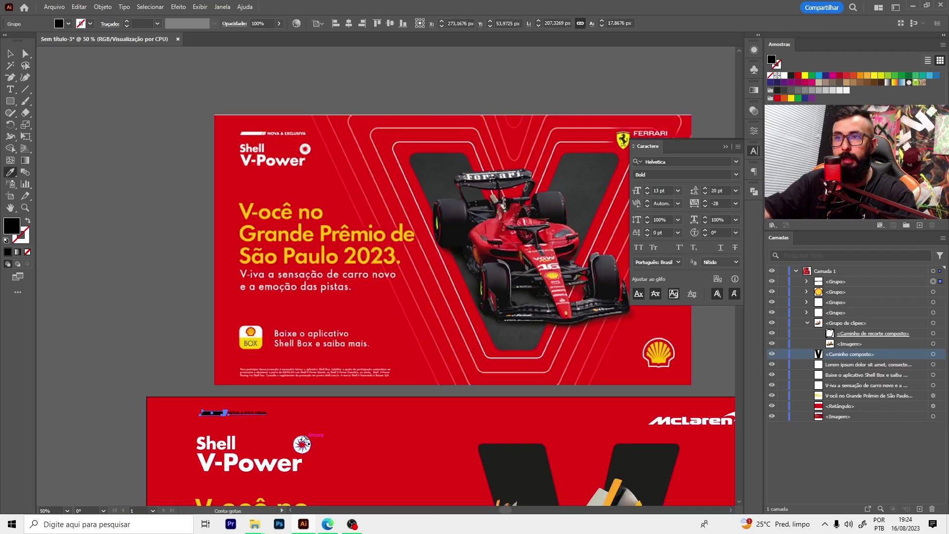
pyautogui.click(301, 444)
pyautogui.scroll(-3, 301, 444)
pyautogui.press('v')
pyautogui.hotkey('ctrl', '+')
pyautogui.hotkey('ctrl', '+')
pyautogui.moveTo(218, 313); pyautogui.dragTo(214, 330)
pyautogui.hotkey('ctrl', '-')
# - Position the white bar above the Shell wordmark and group the McLaren header elements
pyautogui.scroll(2, 220, 403)
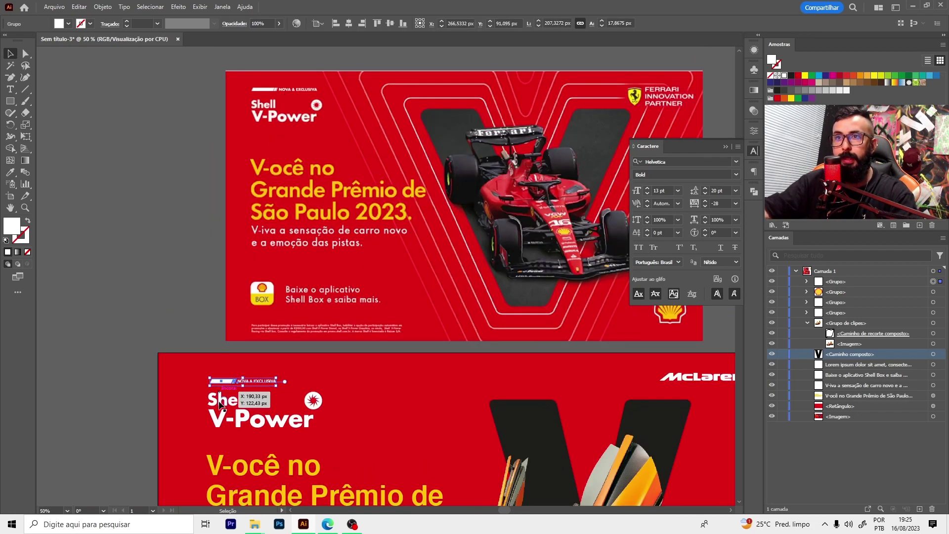
pyautogui.moveTo(219, 403); pyautogui.dragTo(219, 403)
pyautogui.keyDown('shift'); pyautogui.click(233, 410); pyautogui.keyUp('shift')
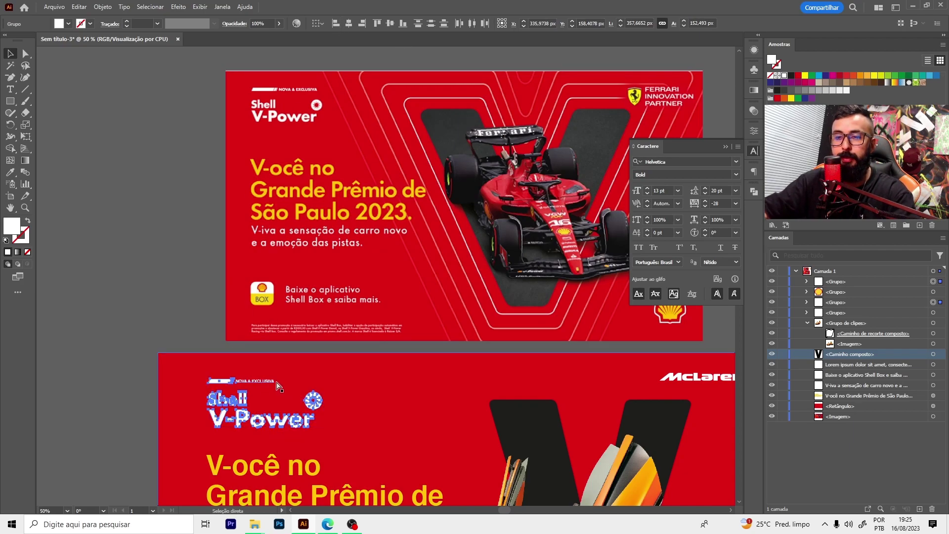
pyautogui.hotkey('ctrl', 'g')
pyautogui.hotkey('ctrl', '-')
pyautogui.click(514, 232)
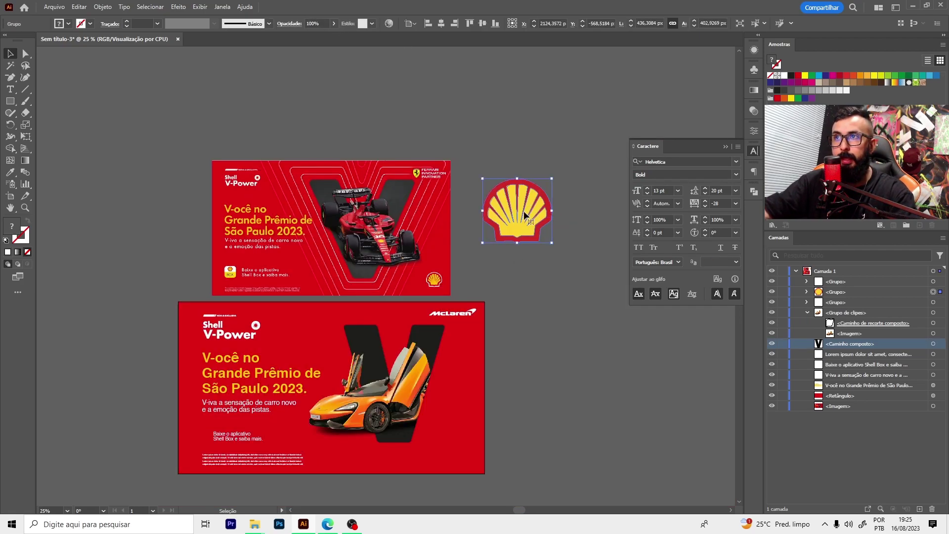
# - Select just the red outer shell path of the Shell emblem
pyautogui.scroll(2, 549, 193)
pyautogui.scroll(-2, 428, 332)
pyautogui.scroll(-1, 376, 321)
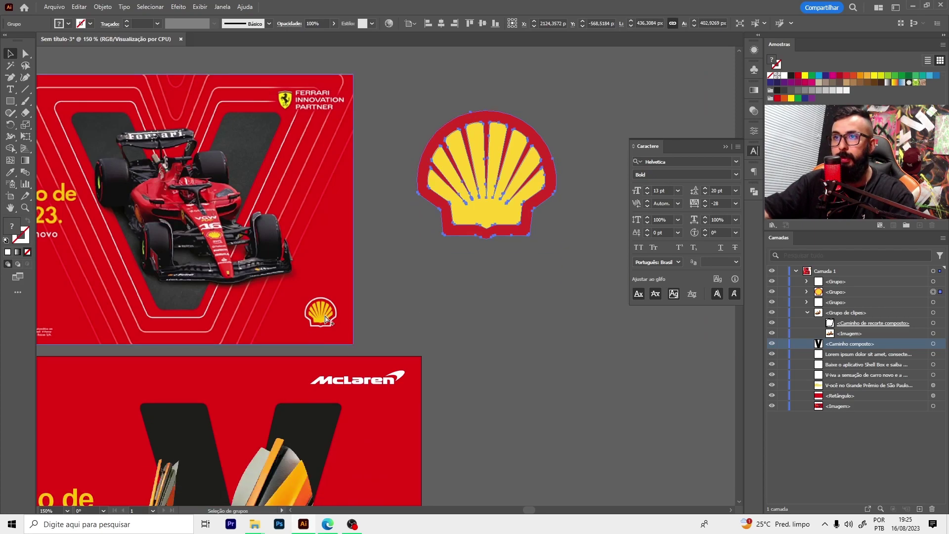
pyautogui.scroll(4, 314, 307)
pyautogui.scroll(-4, 230, 346)
pyautogui.click(473, 163)
pyautogui.scroll(1, 474, 163)
pyautogui.scroll(1, 473, 163)
pyautogui.press('a')
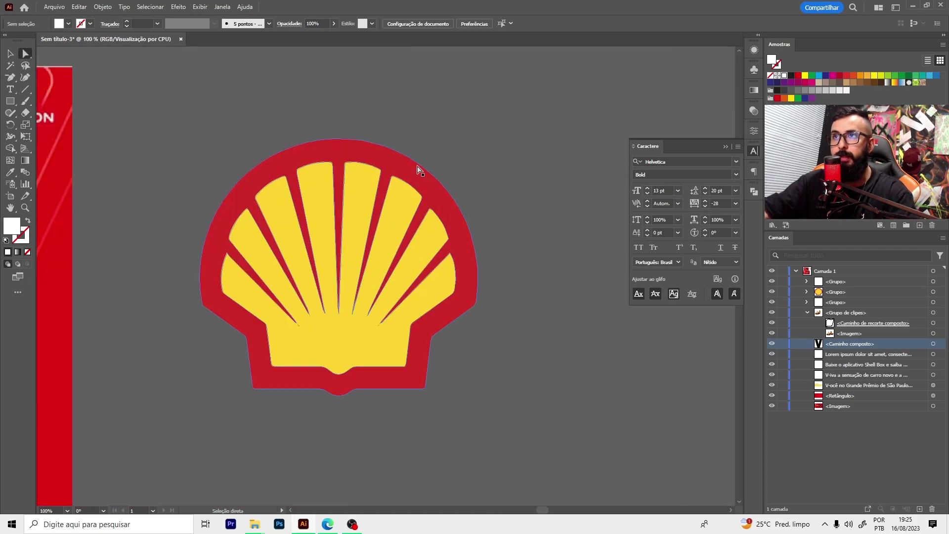
pyautogui.click(418, 168)
pyautogui.press('v')
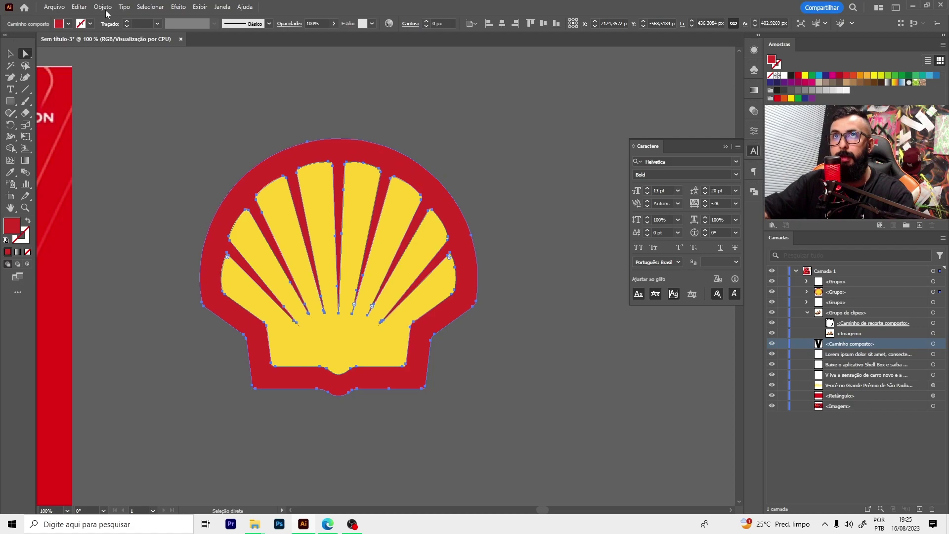
# - Offset the red shell path by 12 px and fill the new outline white
pyautogui.moveTo(341, 154); pyautogui.dragTo(393, 80)
pyautogui.hotkey('ctrl', 'z')
pyautogui.click(103, 6)
pyautogui.moveTo(119, 253)
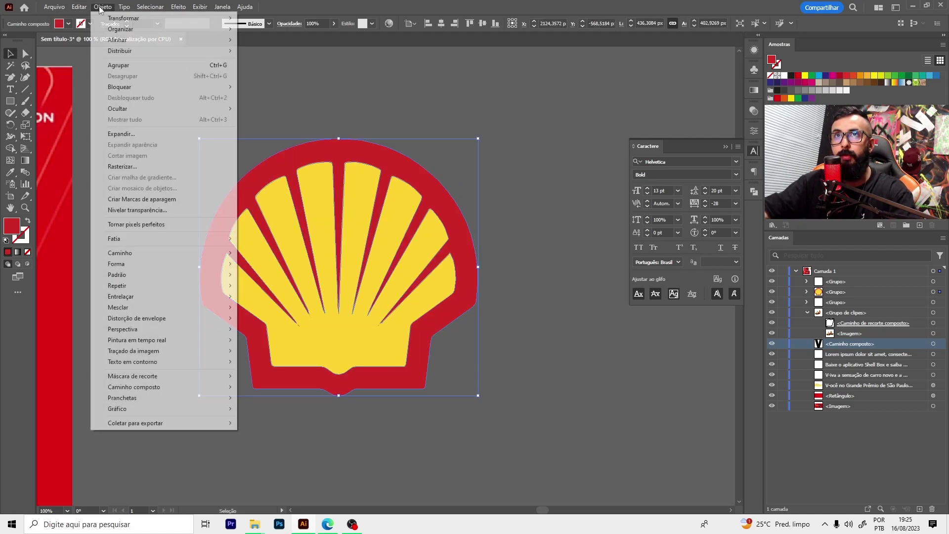
pyautogui.click(266, 290)
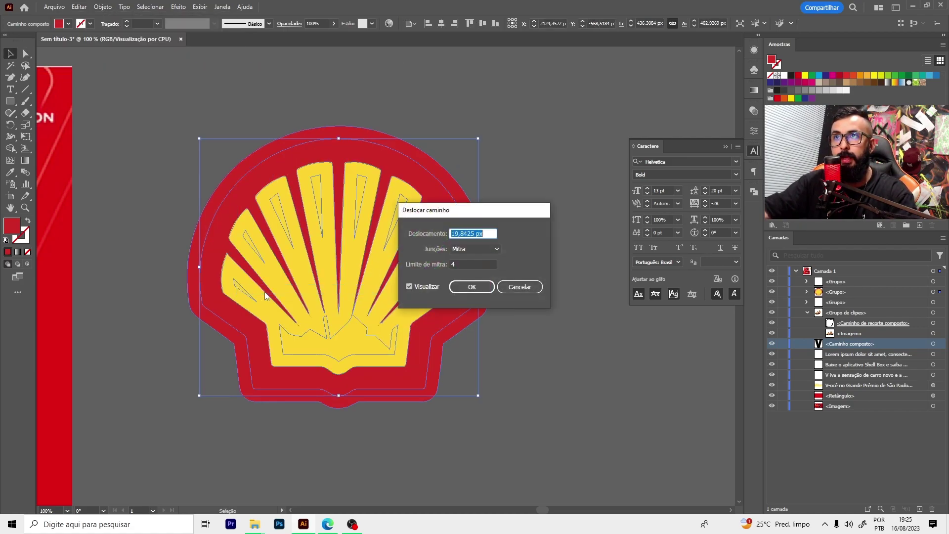
pyautogui.write('12')
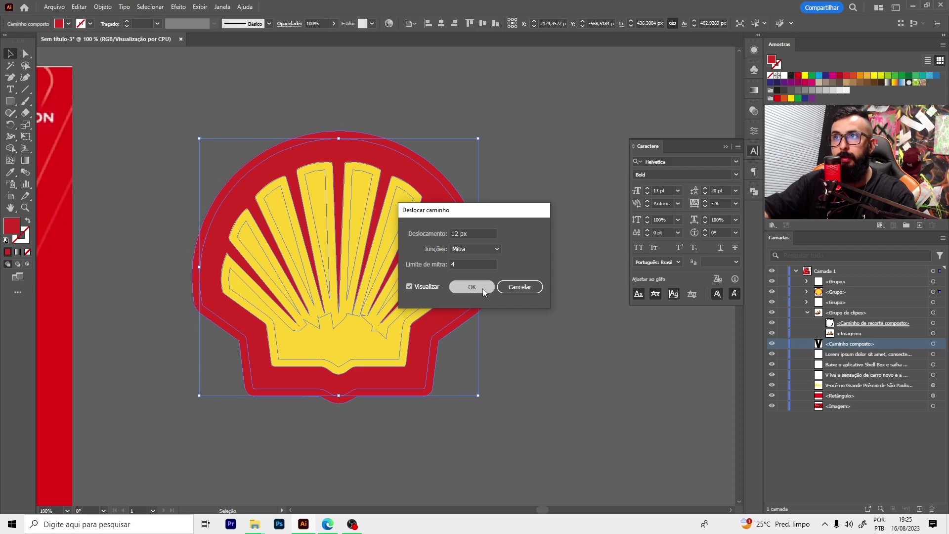
pyautogui.click(480, 286)
pyautogui.click(785, 76)
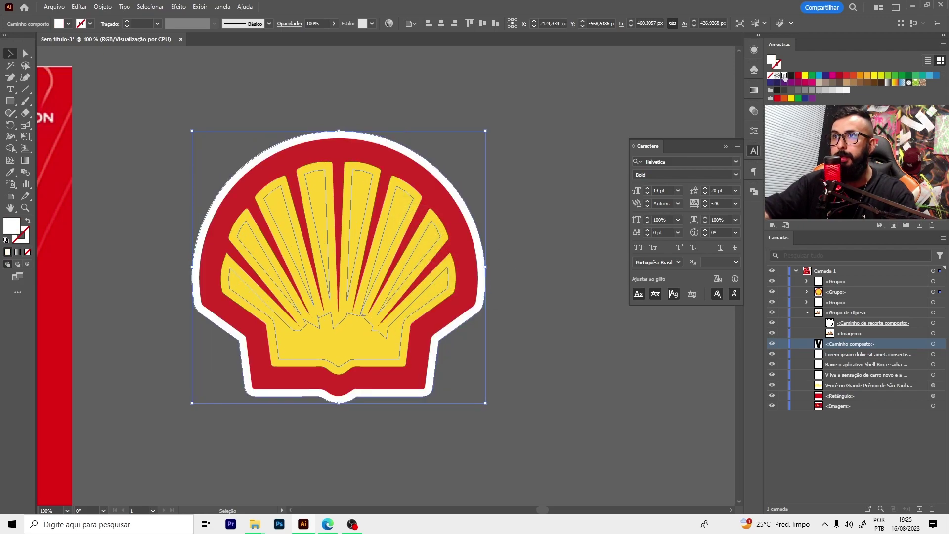
# - Shrink the Shell emblem into the McLaren banner's bottom-right corner and copy it beside the top banner
pyautogui.scroll(-4, 496, 330)
pyautogui.click(500, 327)
pyautogui.scroll(-1, 500, 328)
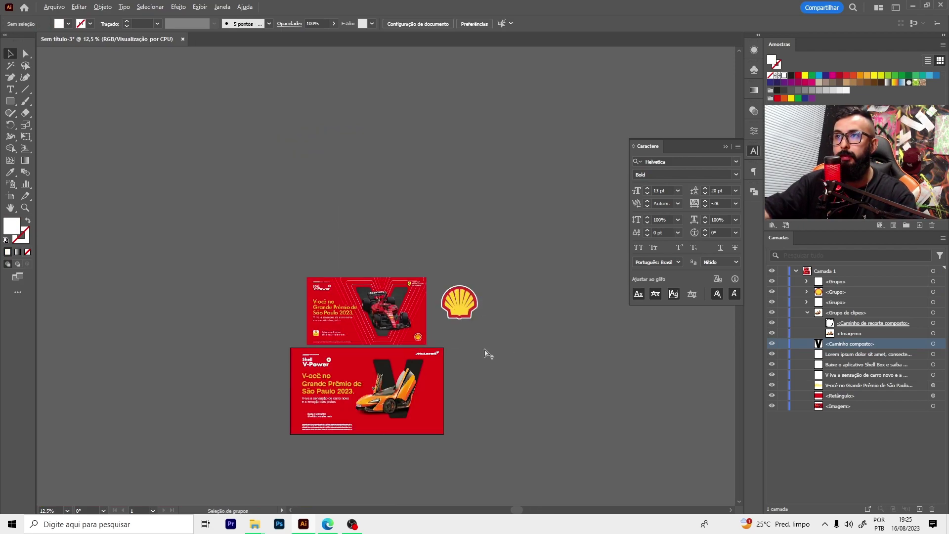
pyautogui.click(469, 316)
pyautogui.moveTo(478, 286)
pyautogui.mouseDown()
pyautogui.moveTo(462, 299)
pyautogui.moveTo(425, 416)
pyautogui.mouseUp()
pyautogui.scroll(1, 417, 409)
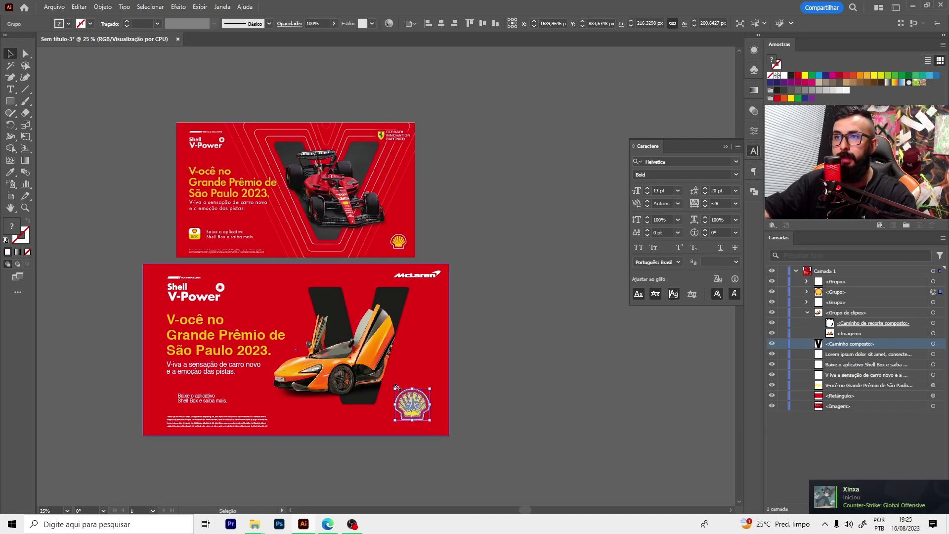
pyautogui.moveTo(393, 389); pyautogui.dragTo(419, 410)
pyautogui.click(487, 435)
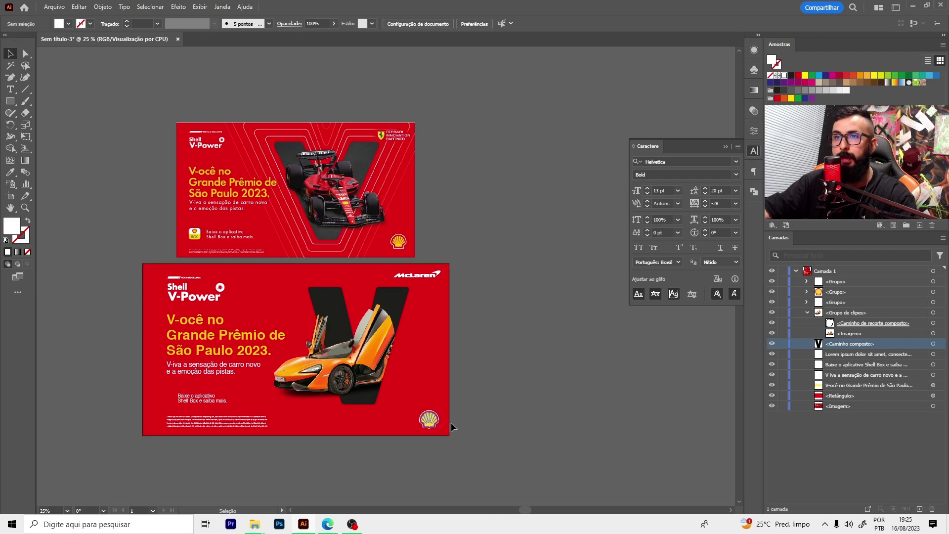
pyautogui.scroll(2, 205, 249)
pyautogui.scroll(-3, 264, 229)
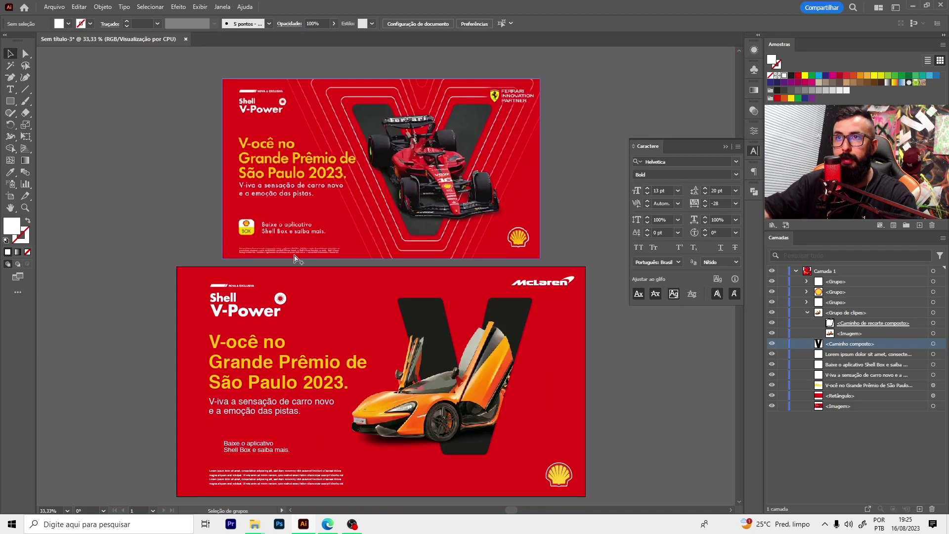
pyautogui.moveTo(559, 474); pyautogui.dragTo(176, 213)
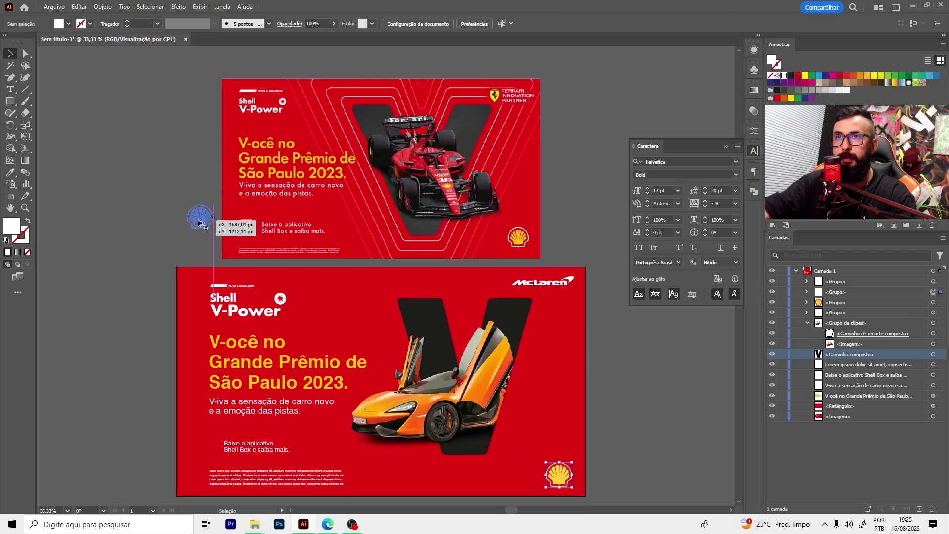
pyautogui.scroll(3, 177, 212)
# - Draw a square beside the spare Shell logo and round its corners
pyautogui.press('m')
pyautogui.moveTo(85, 177); pyautogui.dragTo(171, 274)
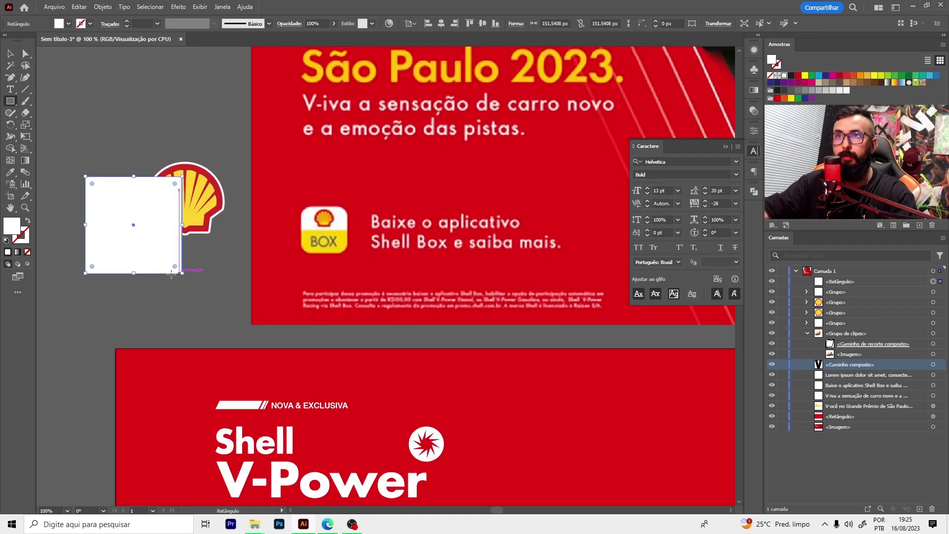
pyautogui.press('a')
pyautogui.moveTo(92, 183)
pyautogui.mouseDown()
pyautogui.moveTo(112, 202)
pyautogui.moveTo(232, 235)
pyautogui.moveTo(213, 264)
pyautogui.moveTo(220, 432)
pyautogui.moveTo(232, 423)
pyautogui.moveTo(222, 213)
pyautogui.mouseUp()
pyautogui.press('v')
pyautogui.hotkey('ctrl', '-')
pyautogui.hotkey('ctrl', '-')
pyautogui.hotkey('ctrl', '-')
pyautogui.scroll(3, 220, 432)
pyautogui.scroll(-3, 233, 420)
pyautogui.click(203, 208)
pyautogui.scroll(5, 203, 209)
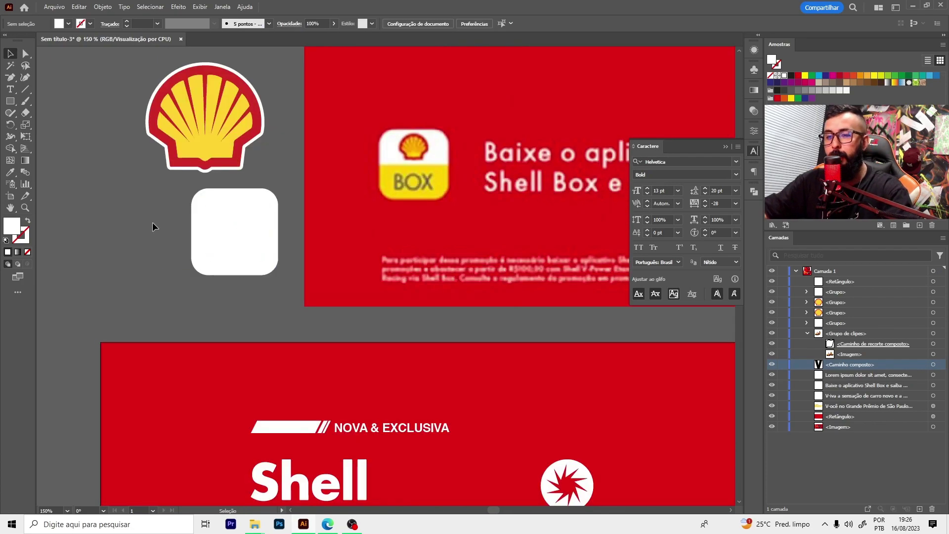
# - Draw a wide rectangle over the square's bottom and fill it with the headline's yellow
pyautogui.moveTo(186, 286); pyautogui.dragTo(297, 231)
pyautogui.press('i')
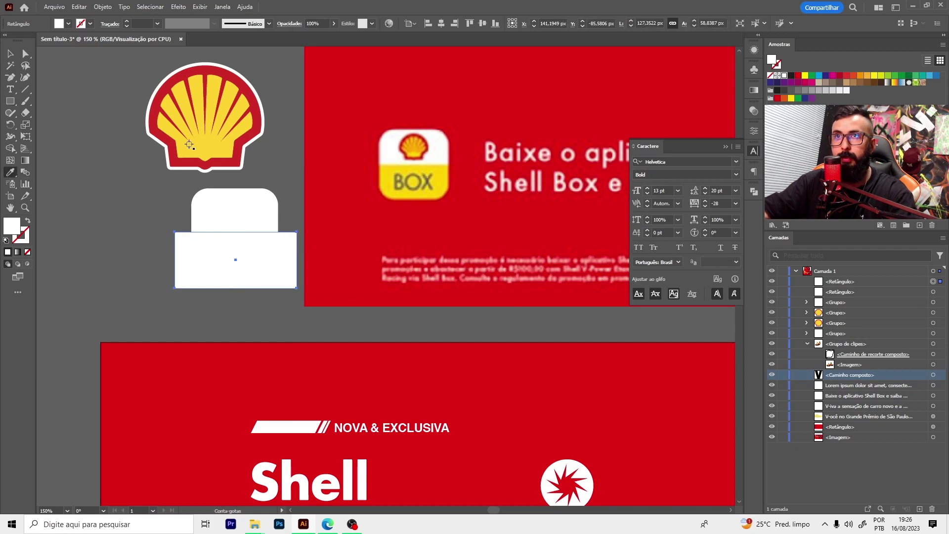
pyautogui.click(186, 153)
pyautogui.press('v')
pyautogui.click(300, 218)
pyautogui.click(243, 262)
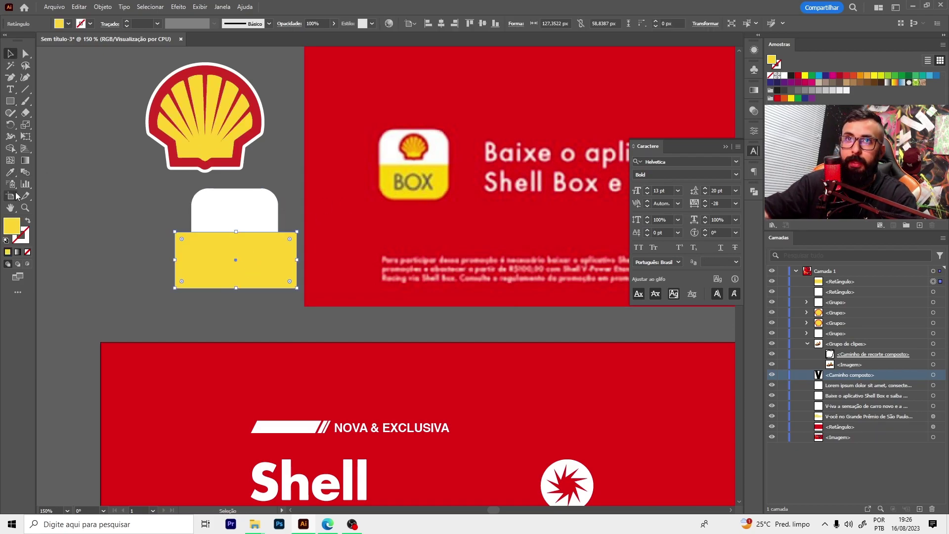
pyautogui.press('i')
pyautogui.scroll(-2, 235, 163)
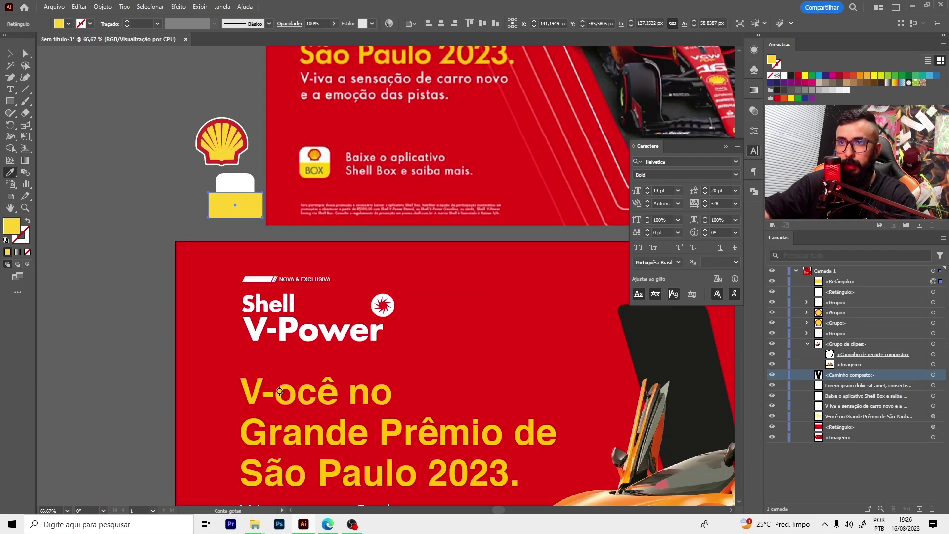
pyautogui.click(279, 391)
pyautogui.press('v')
pyautogui.click(152, 199)
pyautogui.scroll(2, 219, 148)
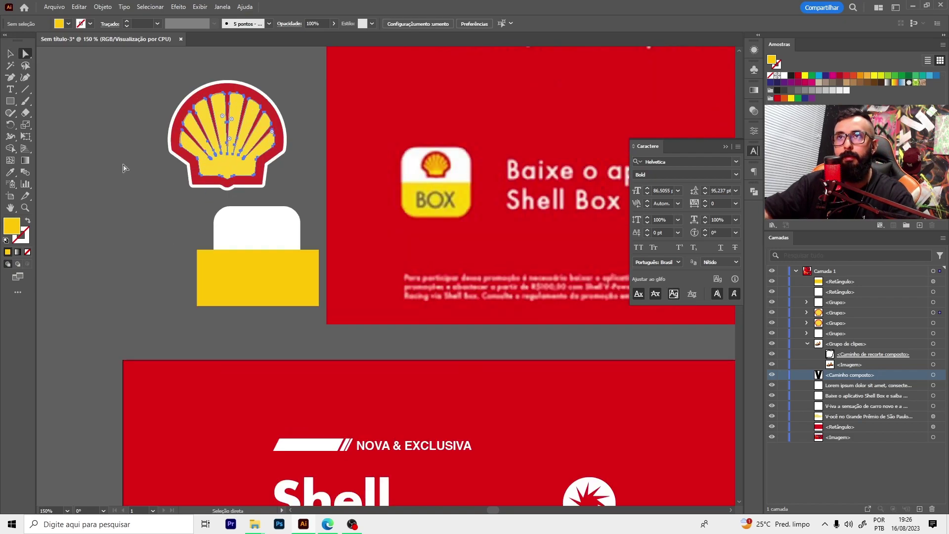
pyautogui.scroll(-5, 139, 210)
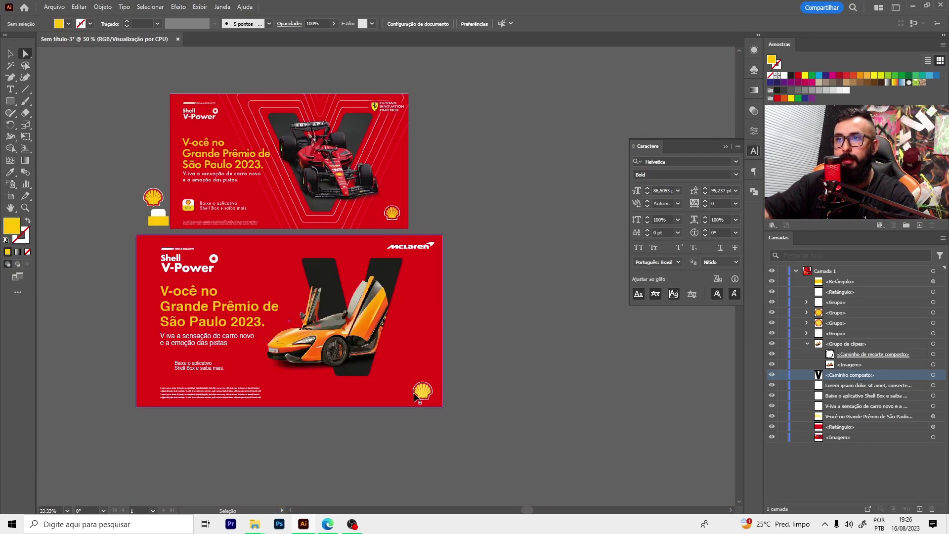
pyautogui.scroll(2, 415, 396)
pyautogui.scroll(-1, 446, 409)
pyautogui.scroll(-2, 240, 328)
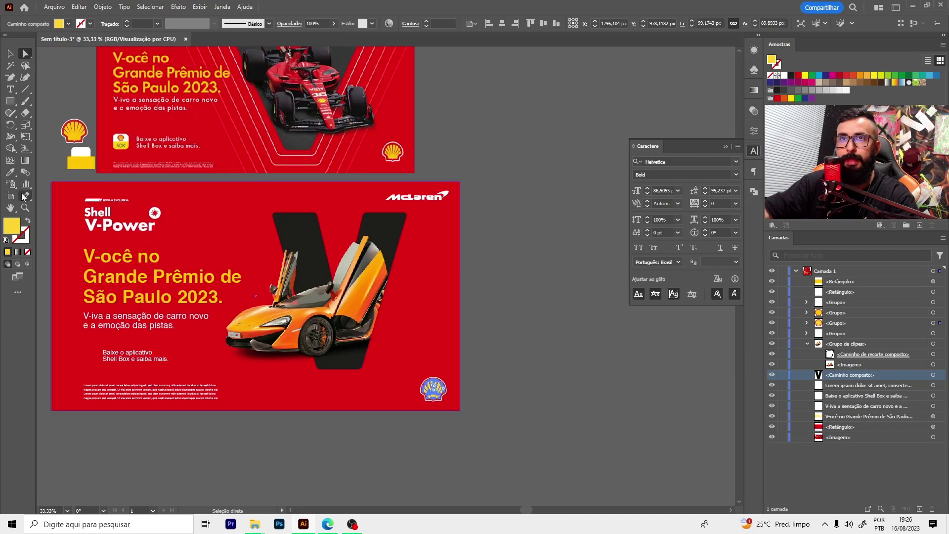
pyautogui.scroll(2, 222, 267)
pyautogui.scroll(1, 226, 265)
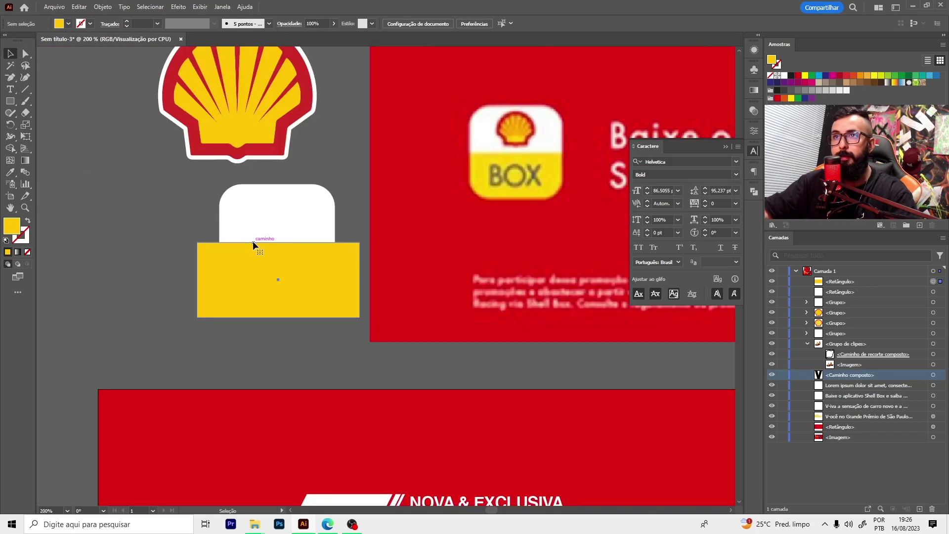
# - Divide the rounded square with the yellow rectangle and delete the yellow pieces outside it
pyautogui.click(275, 222)
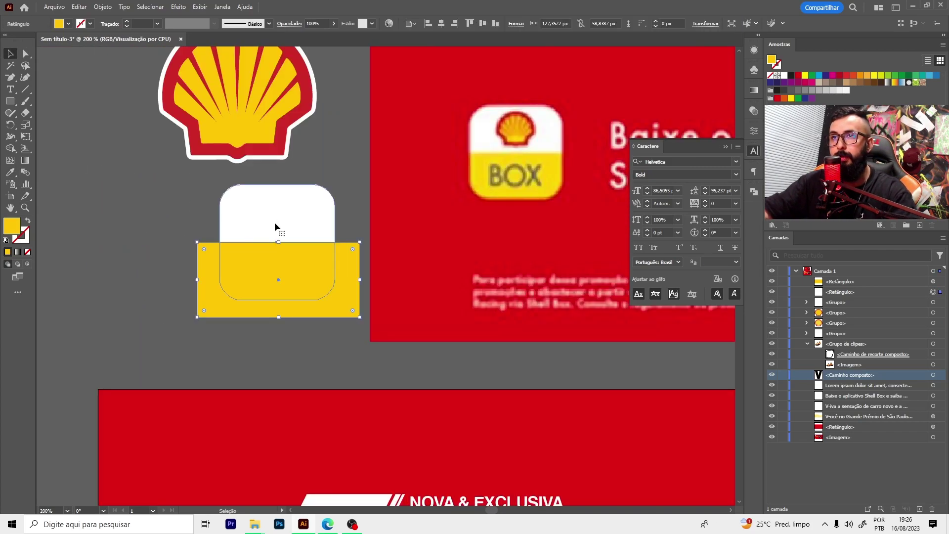
pyautogui.keyDown('shift'); pyautogui.click(256, 287); pyautogui.keyUp('shift')
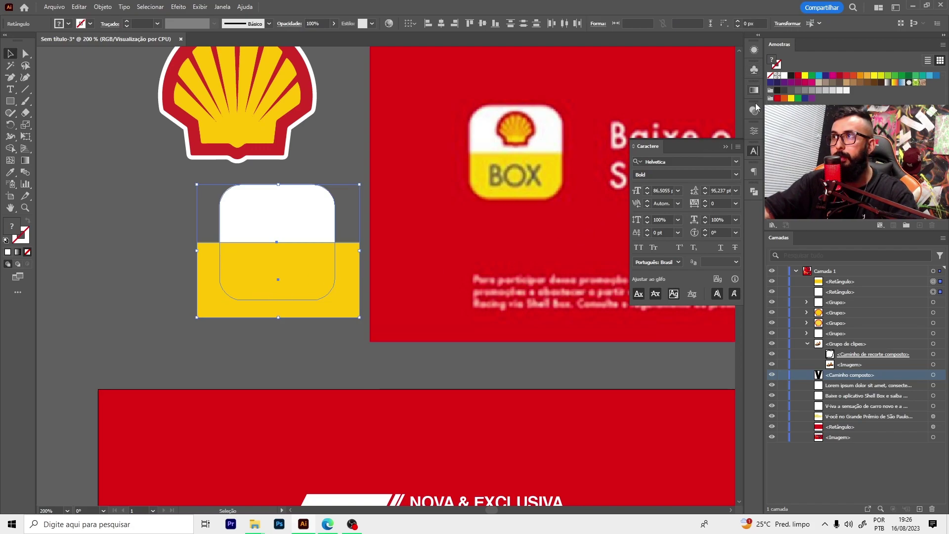
pyautogui.click(751, 193)
pyautogui.click(640, 240)
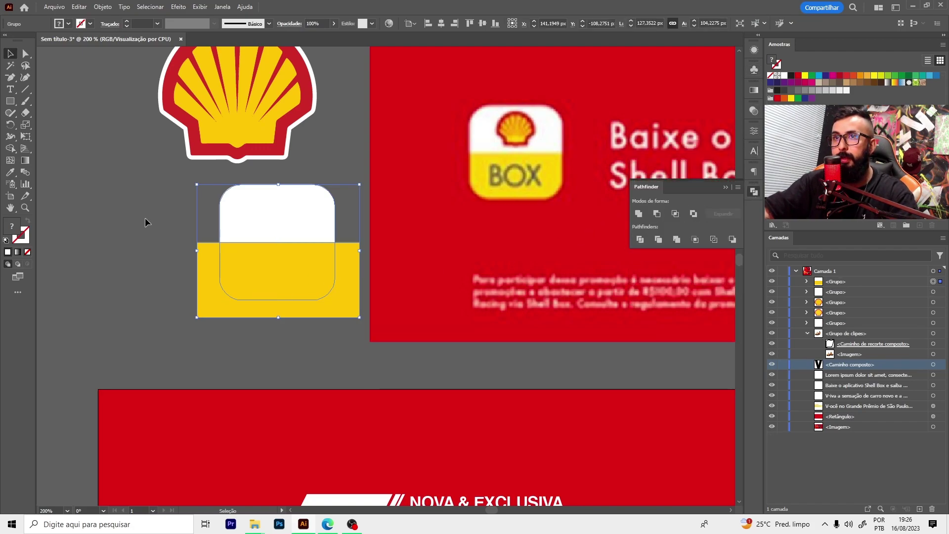
pyautogui.click(163, 227)
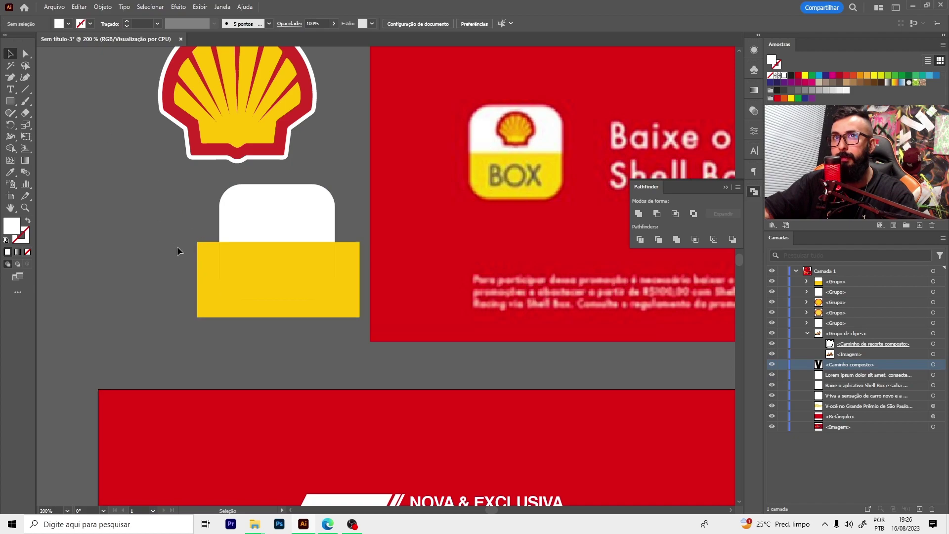
pyautogui.click(202, 275)
pyautogui.press('Delete')
pyautogui.scroll(1, 356, 220)
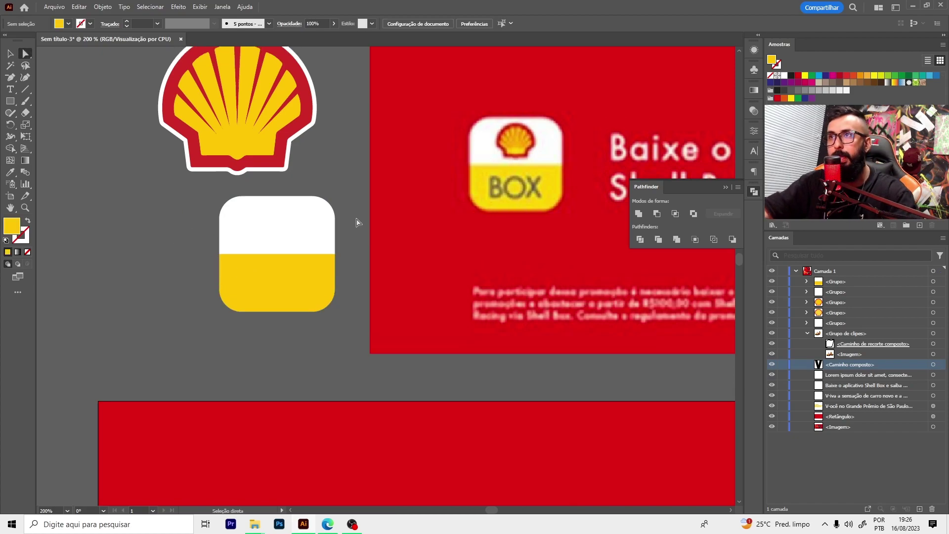
pyautogui.press('t')
pyautogui.click(220, 372)
# - Add 'BOX' text in Regular weight, scaled to fit the icon's yellow area
pyautogui.write('BOX')
pyautogui.press('Escape')
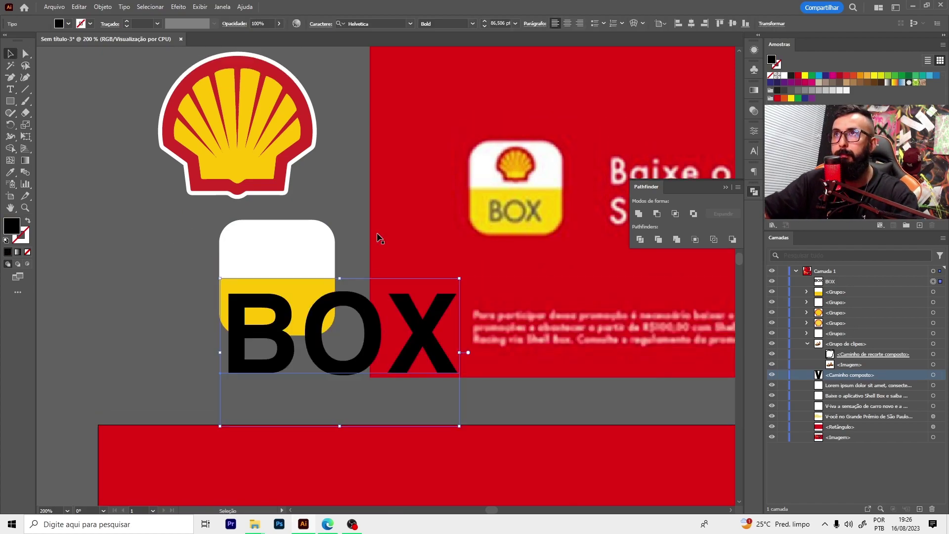
pyautogui.click(472, 24)
pyautogui.click(440, 35)
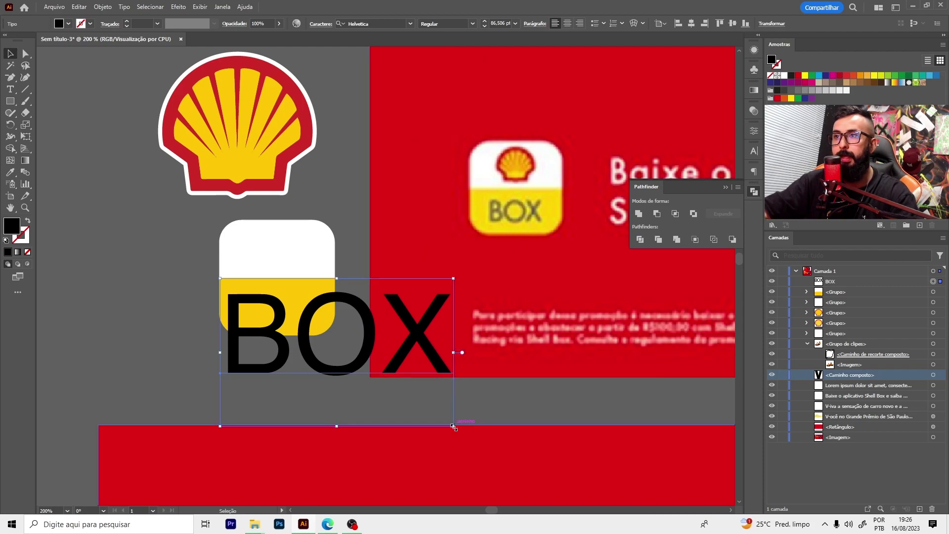
pyautogui.moveTo(451, 426)
pyautogui.mouseDown()
pyautogui.moveTo(401, 401)
pyautogui.moveTo(307, 316)
pyautogui.mouseUp()
# - Place a small Shell logo in the white top, centre it horizontally, and group the icon
pyautogui.moveTo(237, 124); pyautogui.dragTo(289, 251)
pyautogui.keyDown('alt'); pyautogui.scroll(1, 292, 248); pyautogui.keyUp('alt')
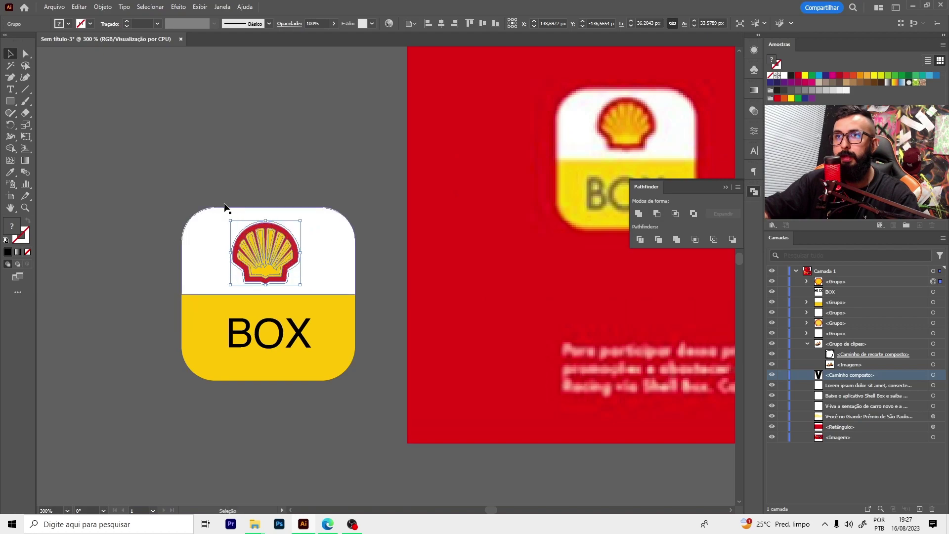
pyautogui.moveTo(180, 170); pyautogui.dragTo(376, 443)
pyautogui.click(348, 23)
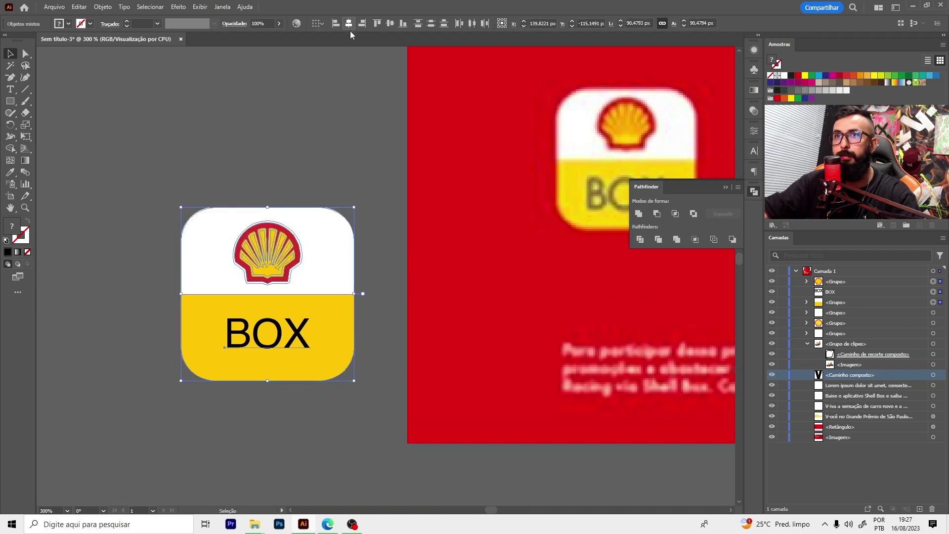
pyautogui.keyDown('alt'); pyautogui.scroll(-2, 293, 288); pyautogui.keyUp('alt')
pyautogui.hotkey('ctrl', 'g')
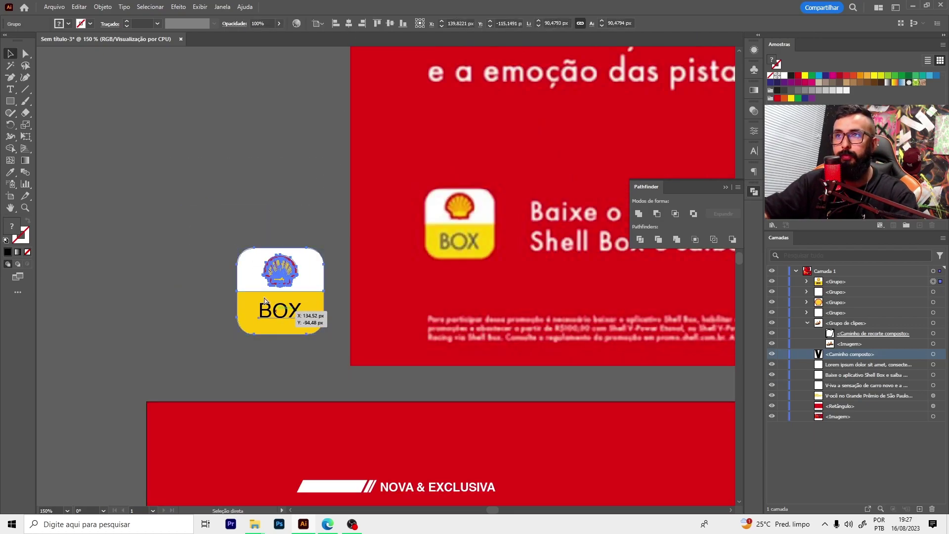
pyautogui.keyDown('alt'); pyautogui.scroll(-4, 265, 301); pyautogui.keyUp('alt')
# - Move the Shell Box icon beside the download text and align their vertical centres
pyautogui.moveTo(255, 273)
pyautogui.mouseDown()
pyautogui.moveTo(266, 435)
pyautogui.moveTo(324, 426)
pyautogui.mouseUp()
pyautogui.keyDown('alt'); pyautogui.scroll(2, 266, 435); pyautogui.keyUp('alt')
pyautogui.keyDown('alt'); pyautogui.scroll(3, 341, 435); pyautogui.keyUp('alt')
pyautogui.keyDown('alt'); pyautogui.scroll(-2, 341, 435); pyautogui.keyUp('alt')
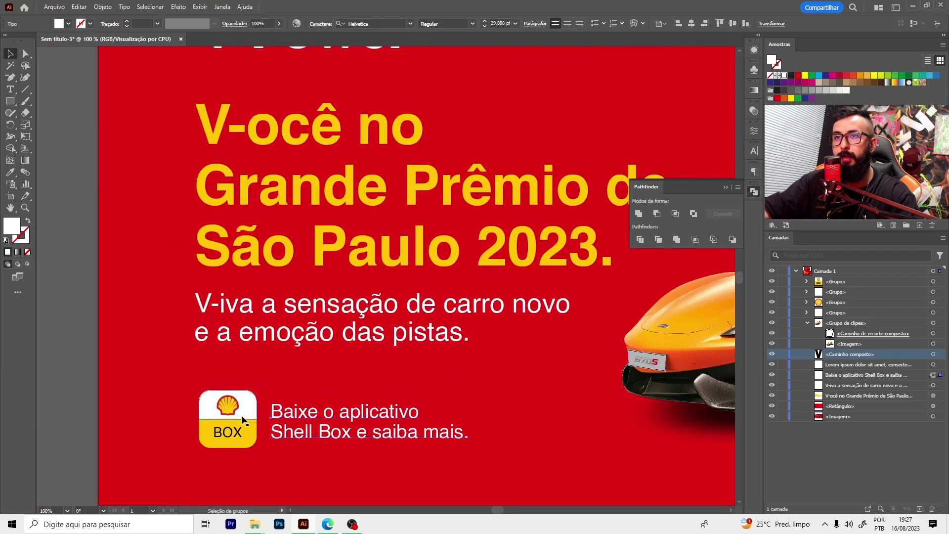
pyautogui.keyDown('shift'); pyautogui.click(236, 417); pyautogui.keyUp('shift')
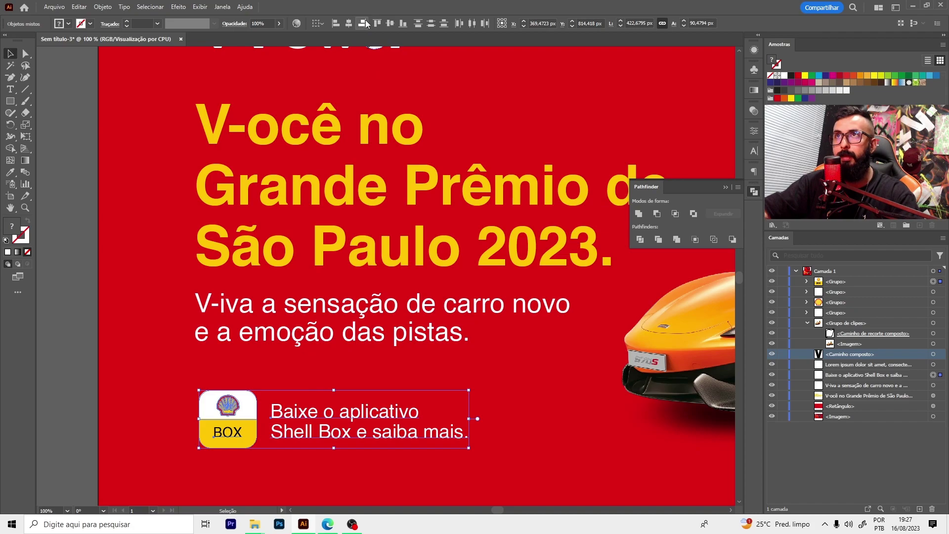
pyautogui.keyDown('alt'); pyautogui.scroll(3, 306, 383); pyautogui.keyUp('alt')
pyautogui.keyDown('alt'); pyautogui.scroll(-2, 306, 383); pyautogui.keyUp('alt')
pyautogui.click(306, 383)
# - Group the icon with the text and position the group on the McLaren artboard
pyautogui.press('a')
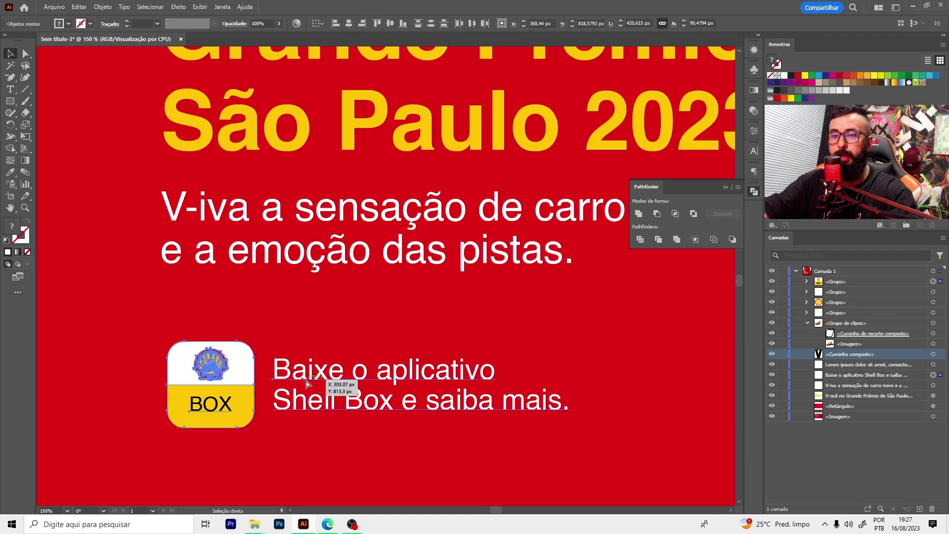
pyautogui.press('v')
pyautogui.keyDown('alt'); pyautogui.scroll(-3, 307, 383); pyautogui.keyUp('alt')
pyautogui.keyDown('alt'); pyautogui.scroll(-2, 306, 383); pyautogui.keyUp('alt')
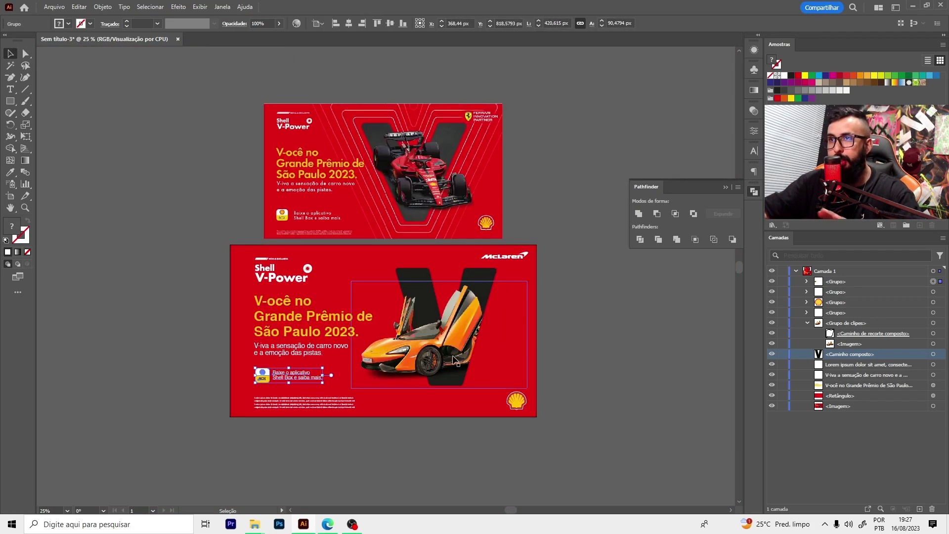
pyautogui.moveTo(290, 378); pyautogui.dragTo(288, 379)
pyautogui.click(526, 290)
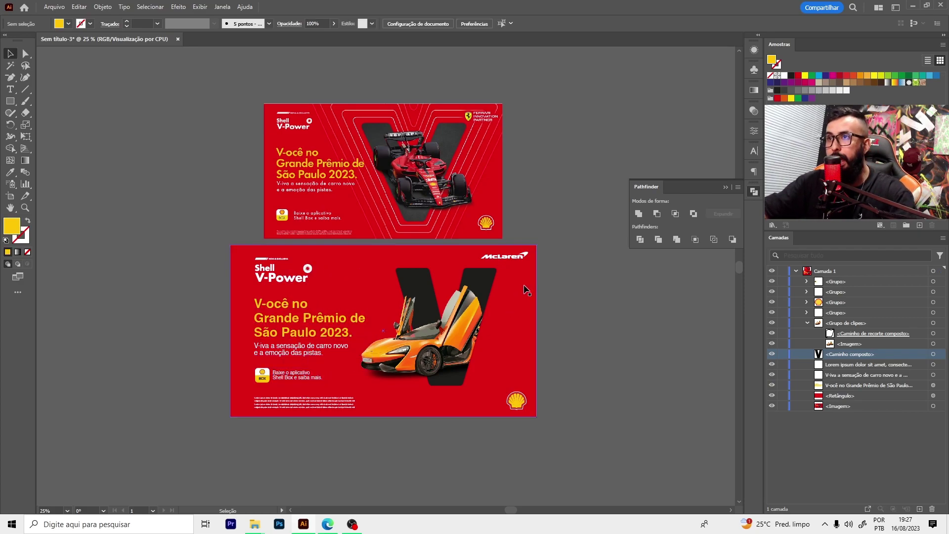
pyautogui.keyDown('alt'); pyautogui.scroll(3, 449, 96); pyautogui.keyUp('alt')
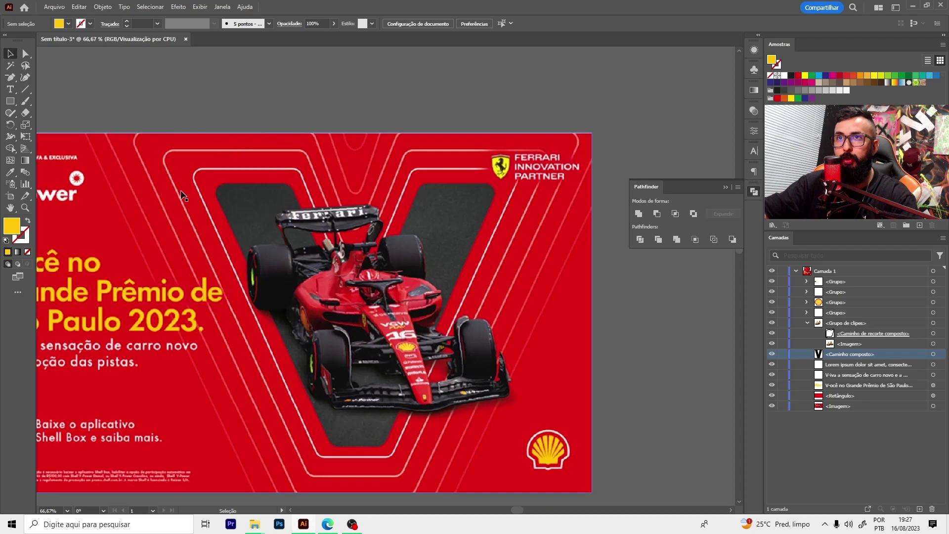
pyautogui.keyDown('alt'); pyautogui.scroll(-3, 341, 211); pyautogui.keyUp('alt')
pyautogui.keyDown('alt'); pyautogui.scroll(2, 346, 336); pyautogui.keyUp('alt')
# - Add a 26 px offset path around the V with no fill and a white stroke
pyautogui.click(291, 296)
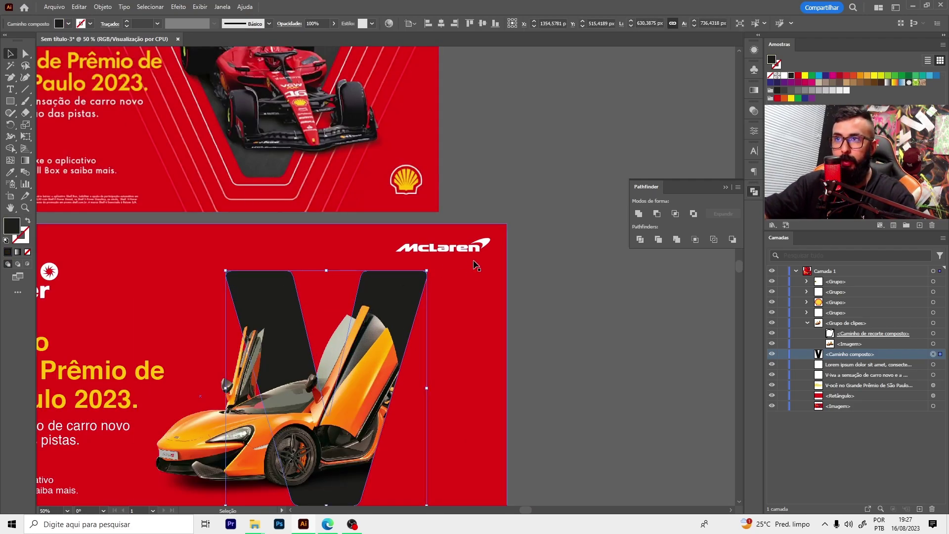
pyautogui.hotkey('ctrl', 'shift', 'a')
pyautogui.click(932, 354)
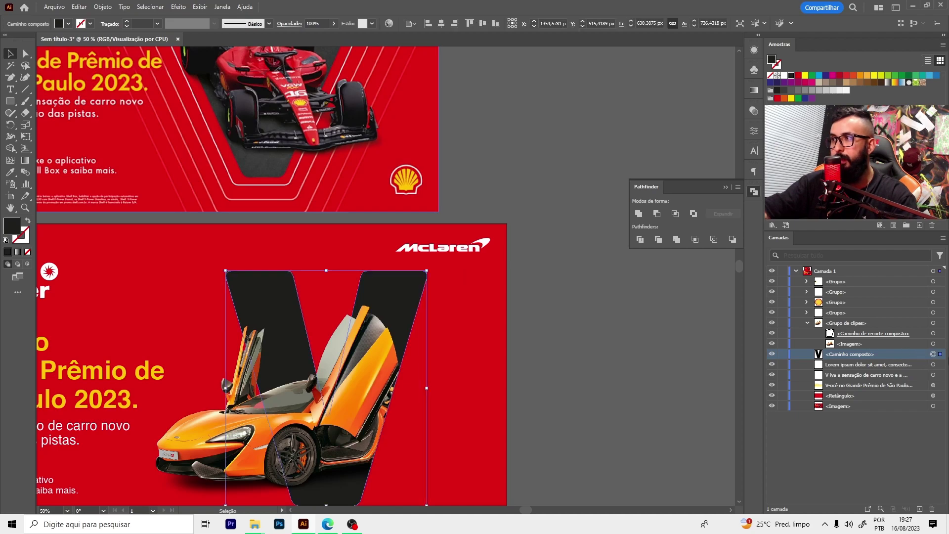
pyautogui.click(113, 7)
pyautogui.moveTo(120, 253)
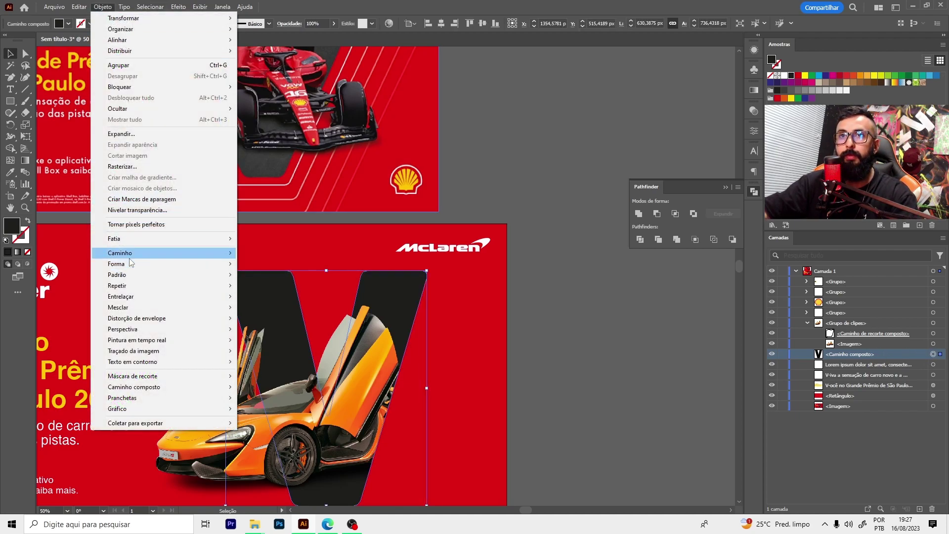
pyautogui.click(265, 289)
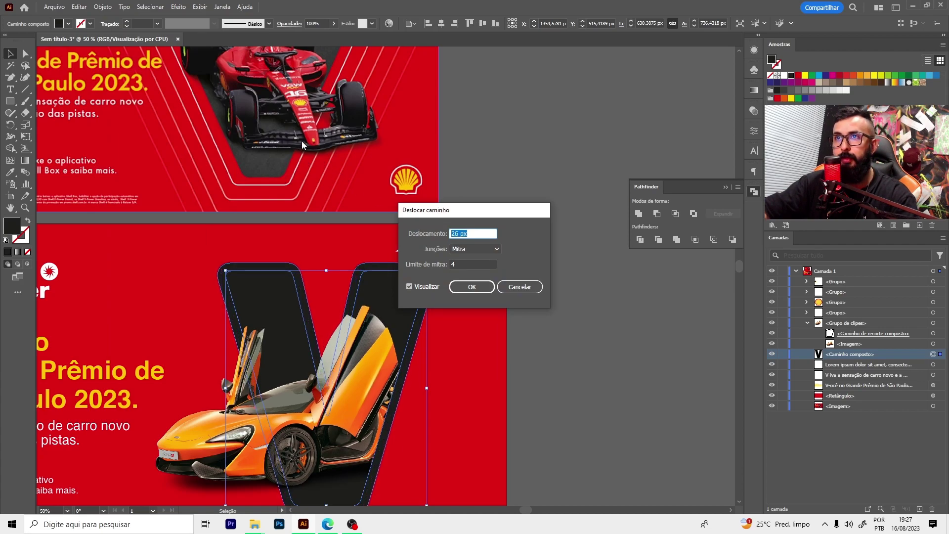
pyautogui.click(474, 287)
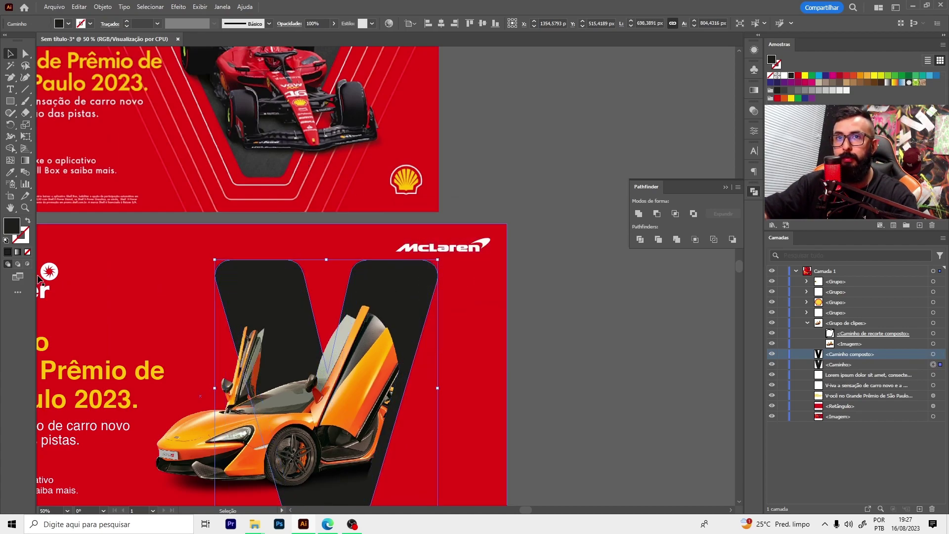
pyautogui.click(27, 253)
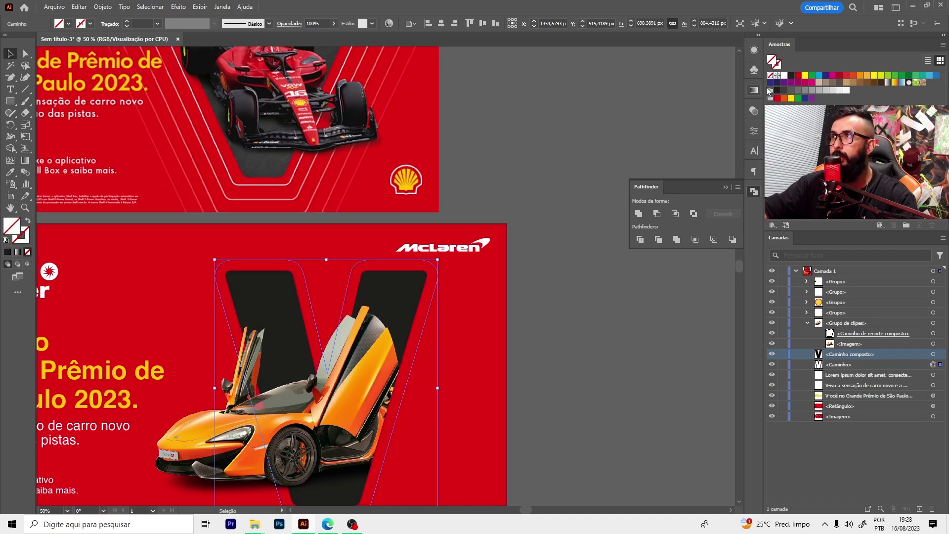
pyautogui.click(784, 76)
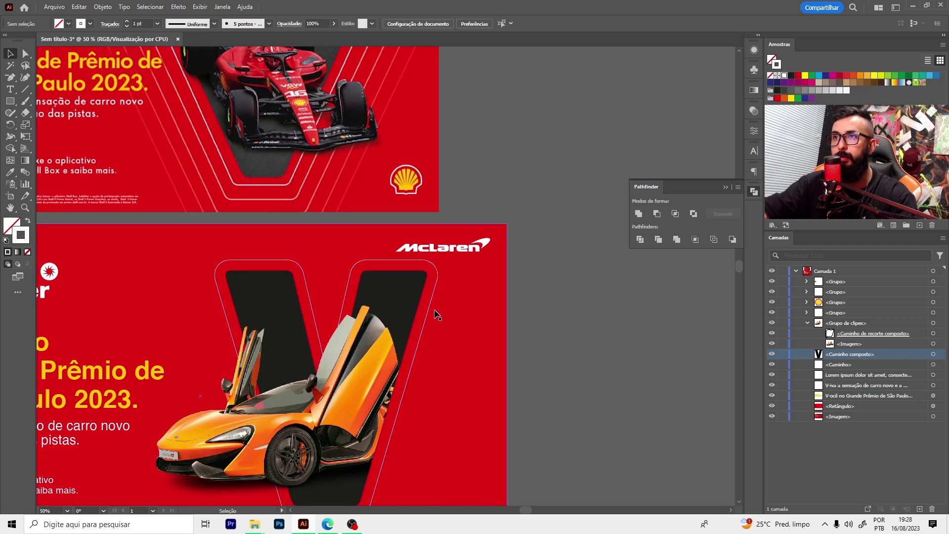
pyautogui.moveTo(437, 306); pyautogui.dragTo(457, 299)
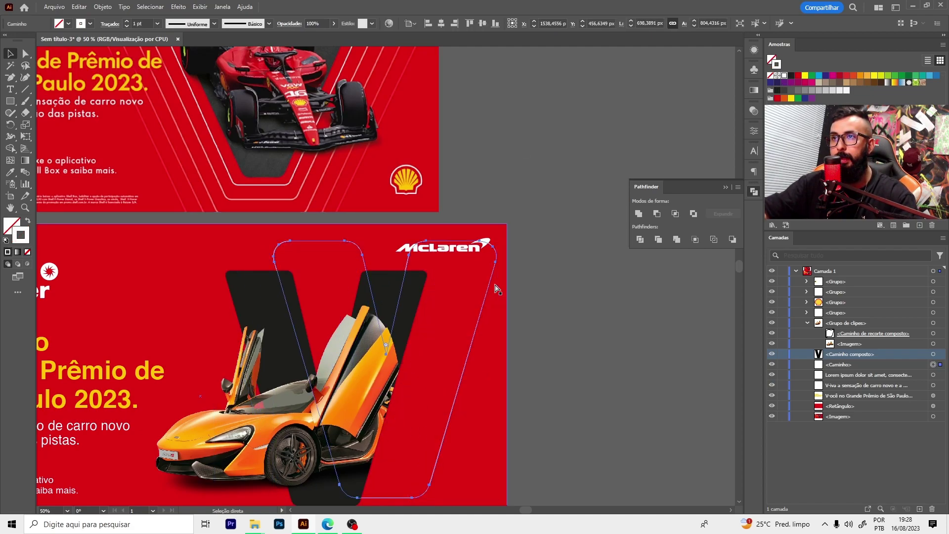
# - Add three more concentric offset outlines around the V, starting at 34 px
pyautogui.click(103, 7)
pyautogui.click(275, 290)
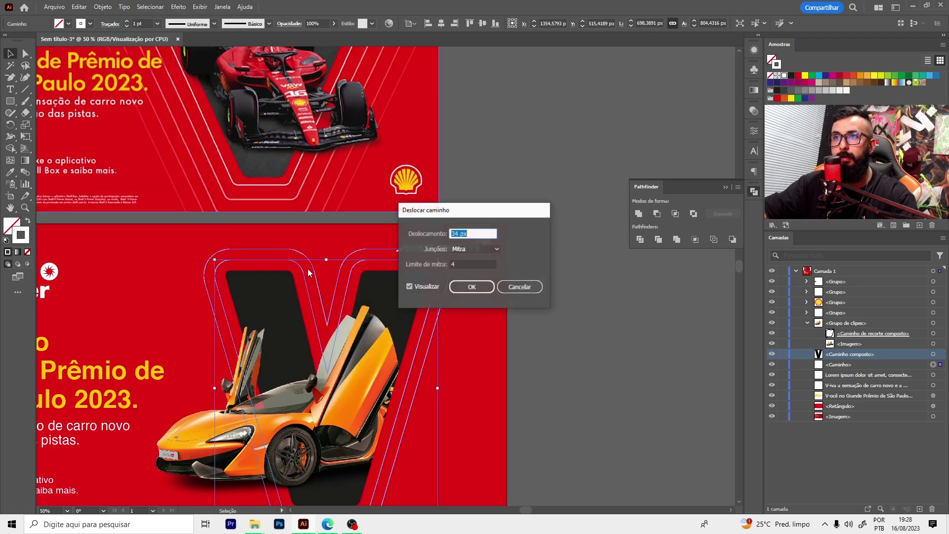
pyautogui.click(472, 288)
pyautogui.click(102, 6)
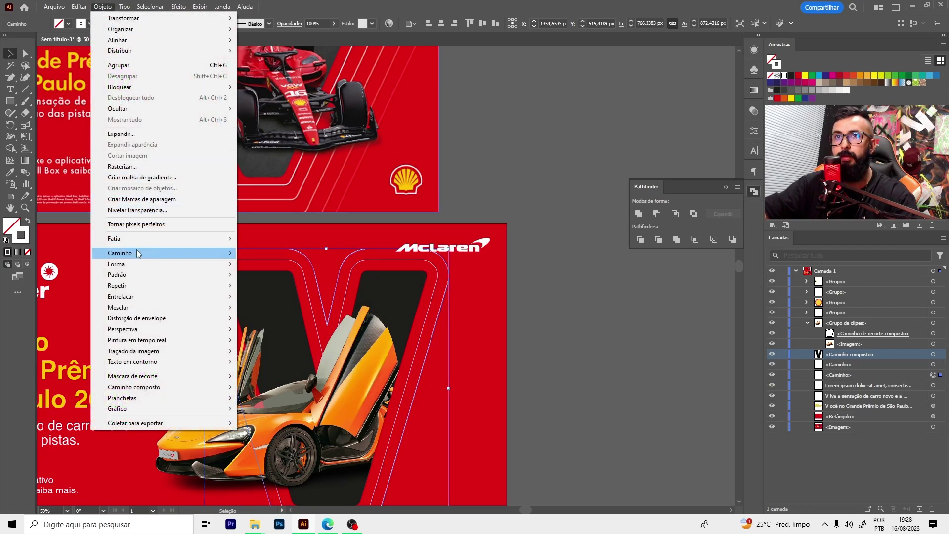
pyautogui.click(277, 289)
pyautogui.click(471, 285)
pyautogui.click(102, 7)
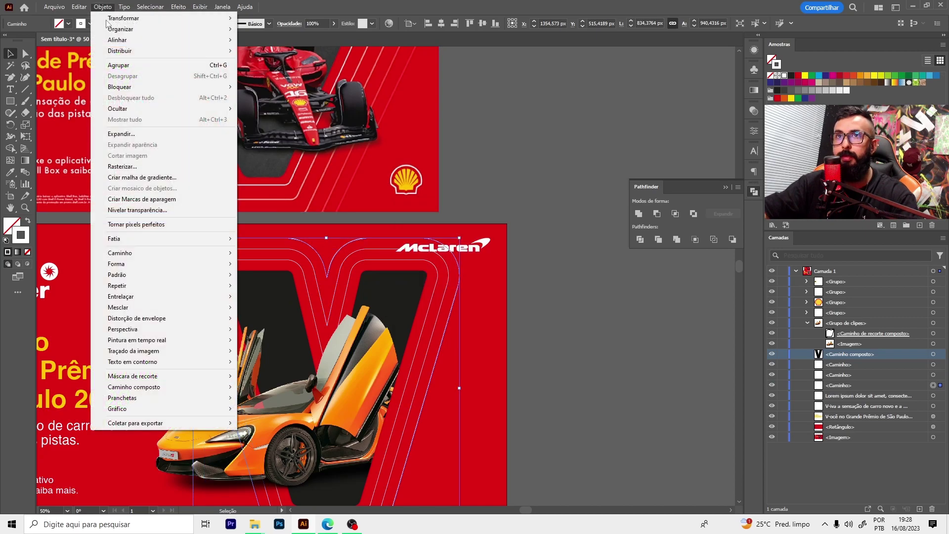
pyautogui.moveTo(119, 253)
pyautogui.click(270, 293)
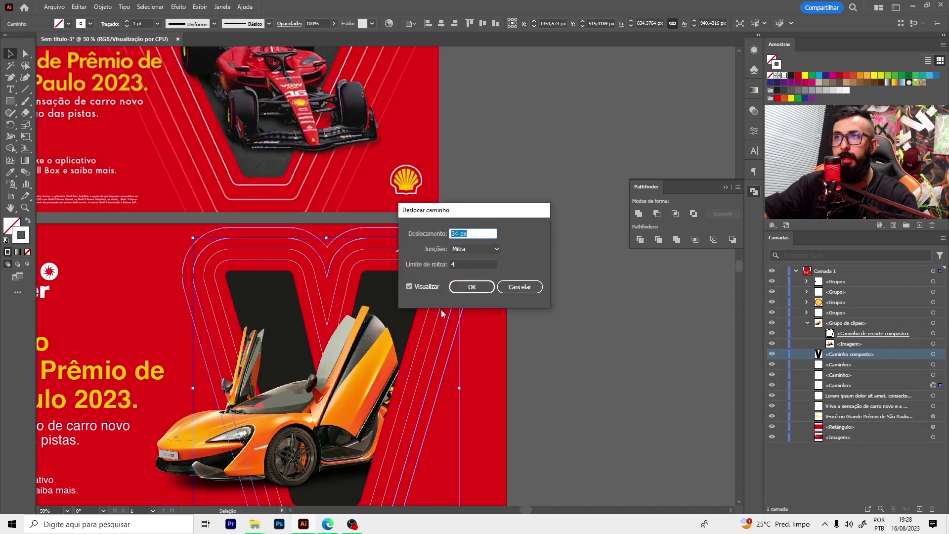
pyautogui.click(472, 287)
pyautogui.click(533, 346)
pyautogui.scroll(2, 475, 295)
# - Fade the next outer outline to 40% opacity and the outermost one to 20%
pyautogui.scroll(-1, 452, 227)
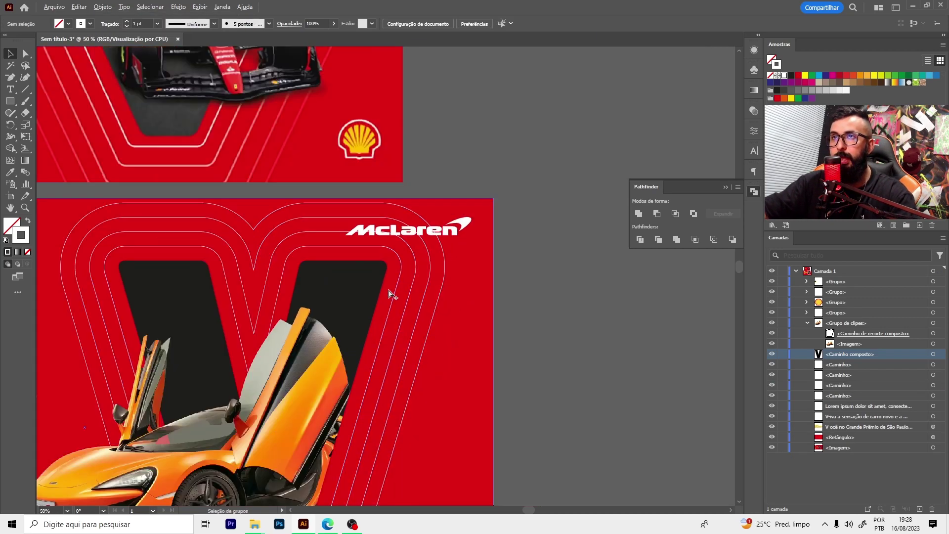
pyautogui.scroll(-1, 388, 293)
pyautogui.scroll(2, 260, 157)
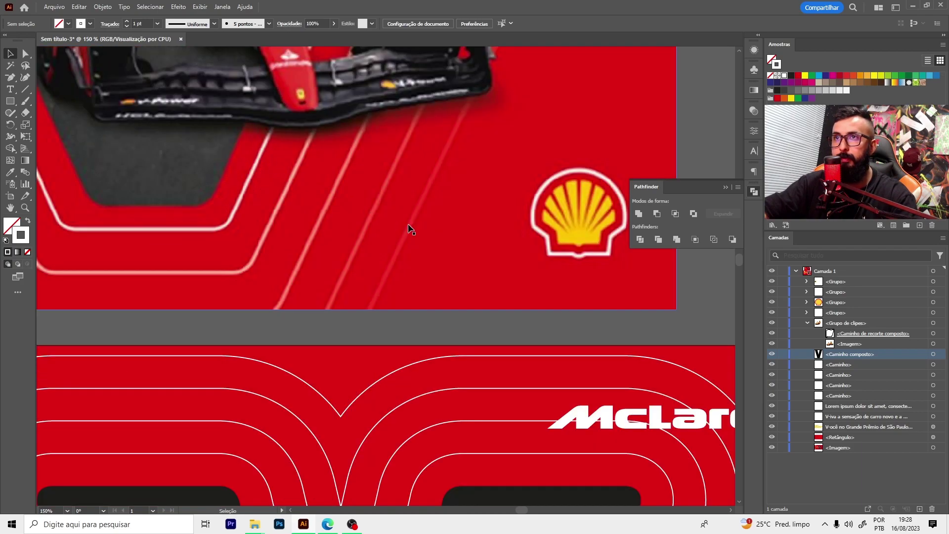
pyautogui.scroll(-2, 445, 266)
pyautogui.scroll(1, 495, 311)
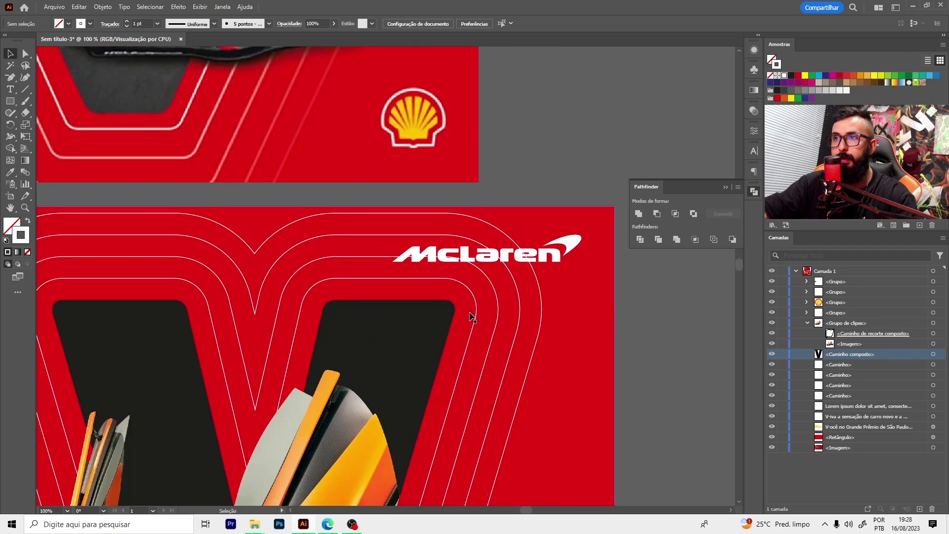
pyautogui.click(498, 312)
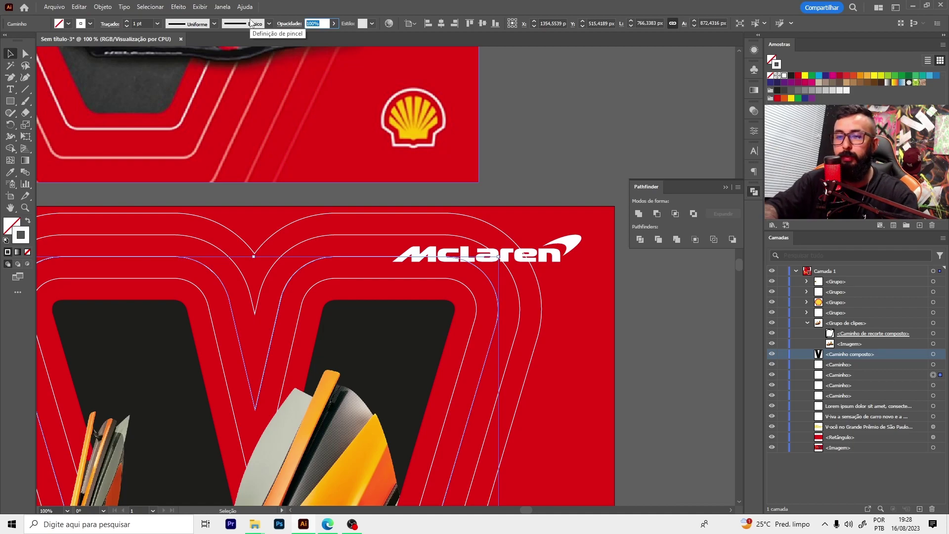
pyautogui.write('70')
pyautogui.click(519, 304)
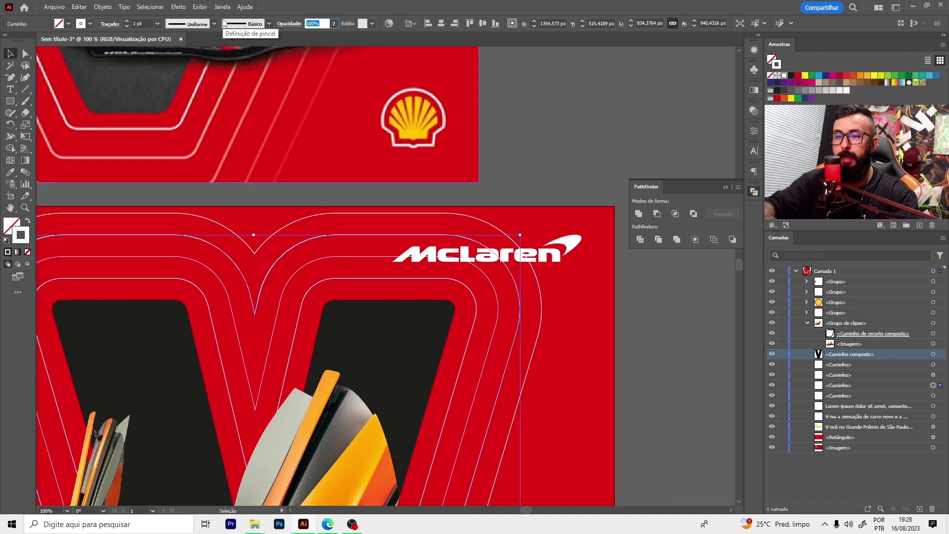
pyautogui.write('40')
pyautogui.press('Return')
pyautogui.click(539, 285)
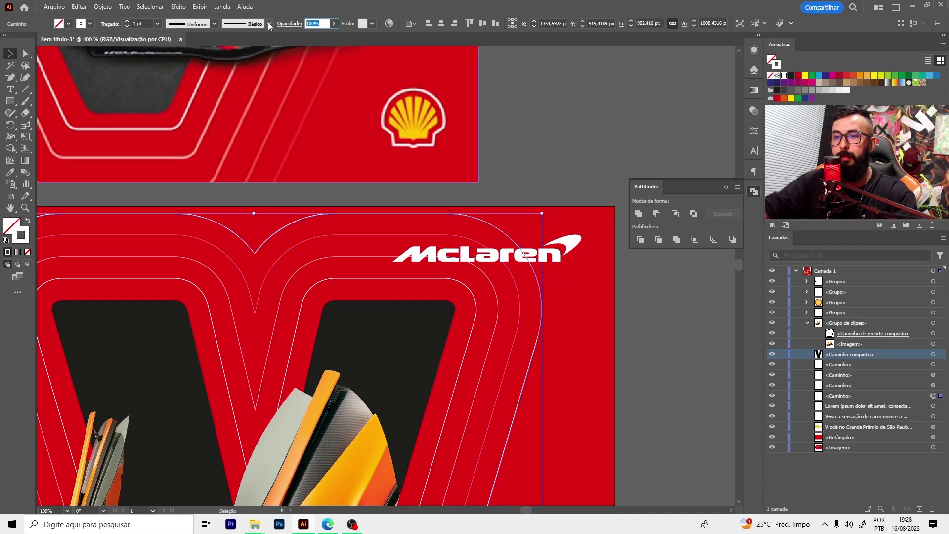
pyautogui.write('20')
pyautogui.press('Return')
pyautogui.click(643, 296)
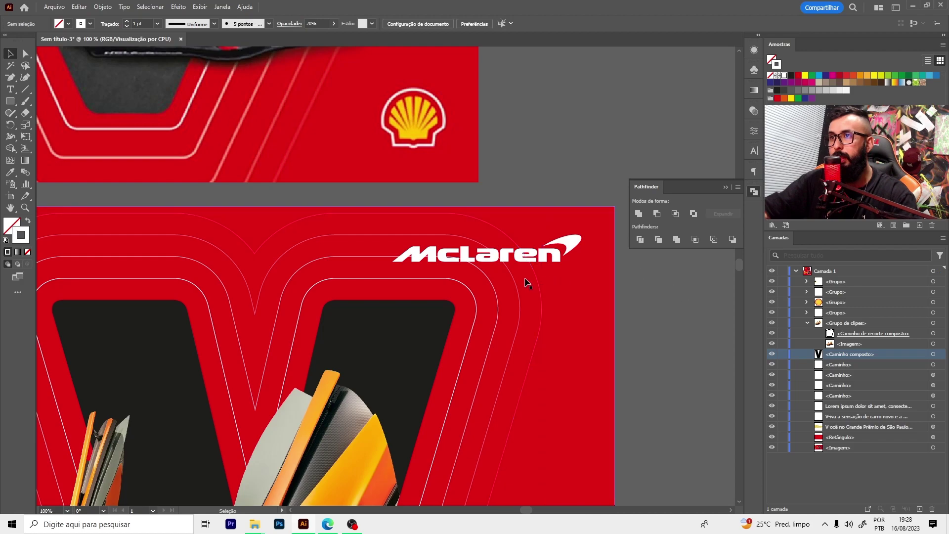
pyautogui.scroll(-2, 533, 287)
pyautogui.scroll(-2, 563, 324)
pyautogui.scroll(2, 544, 331)
pyautogui.scroll(1, 474, 297)
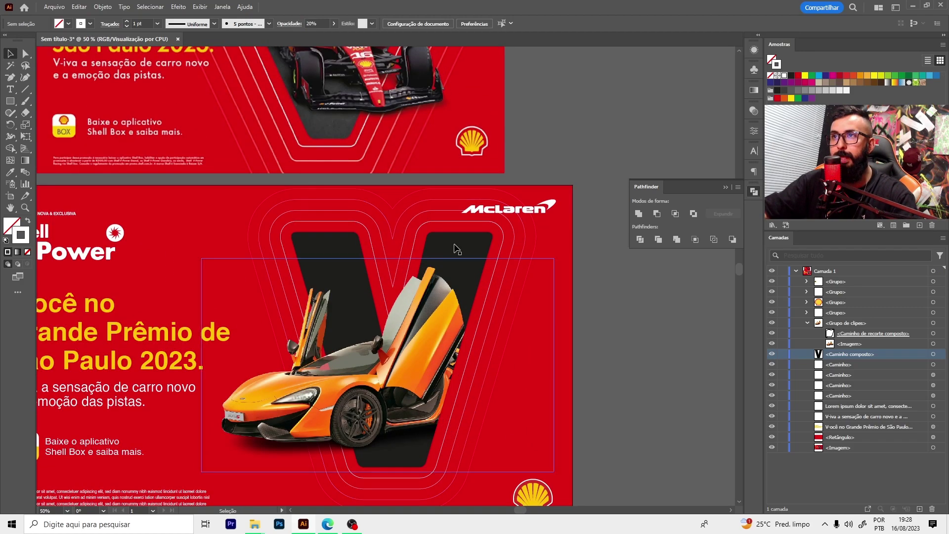
pyautogui.scroll(-1, 409, 249)
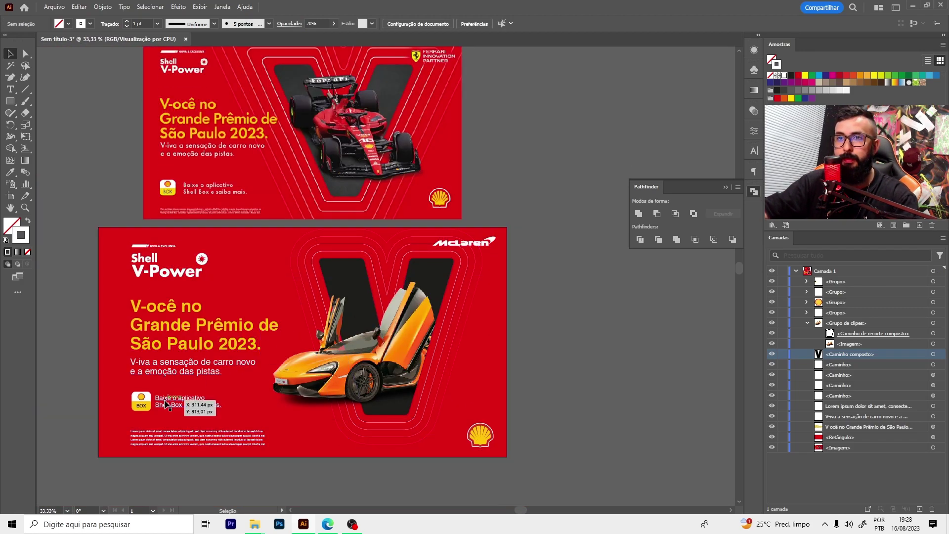
# - Set the Lorem ipsum fine print's leading to 12 pt
pyautogui.click(165, 438)
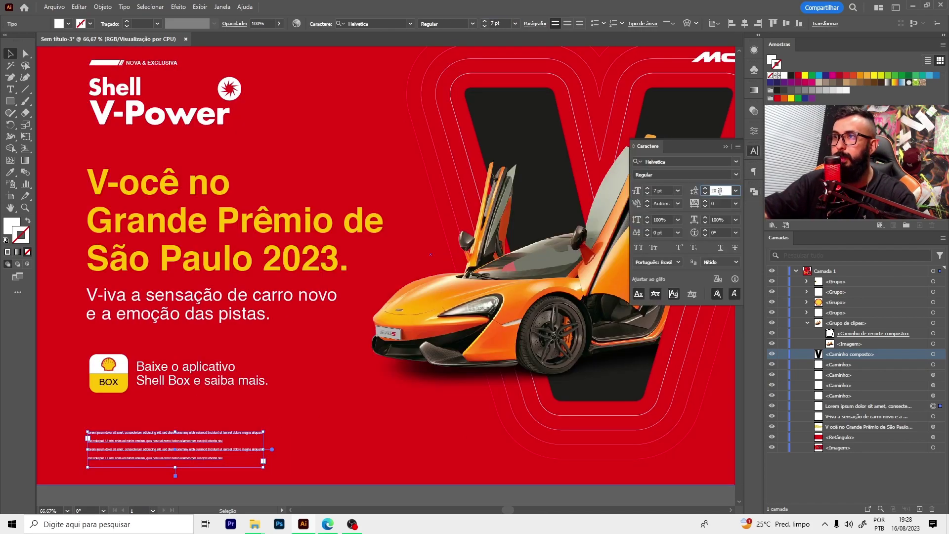
pyautogui.write('12')
pyautogui.press('Return')
# - Move the fine print about 42 px lower and shift the Shell Box callout down
pyautogui.doubleClick(180, 448)
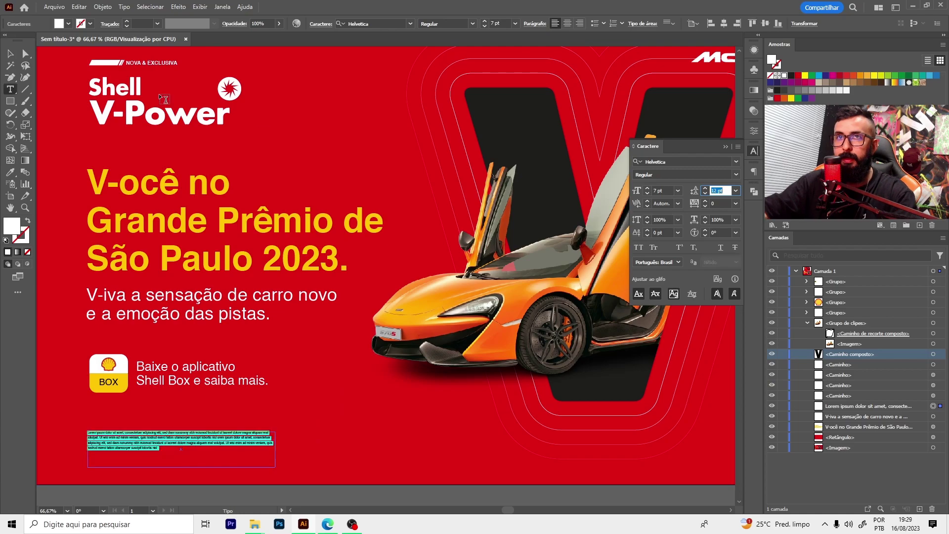
pyautogui.click(10, 53)
pyautogui.hotkey('ctrl', '-')
pyautogui.moveTo(179, 424); pyautogui.dragTo(179, 435)
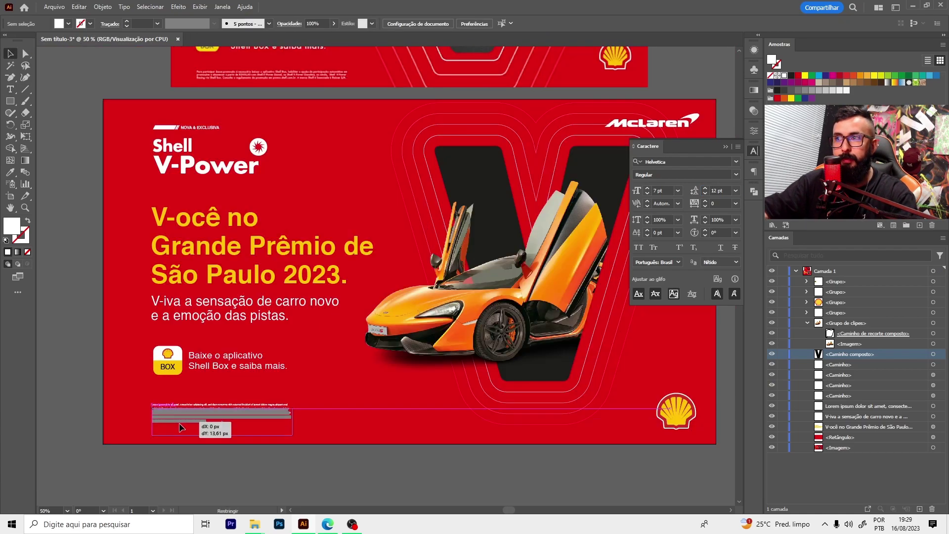
pyautogui.moveTo(417, 465); pyautogui.dragTo(418, 465)
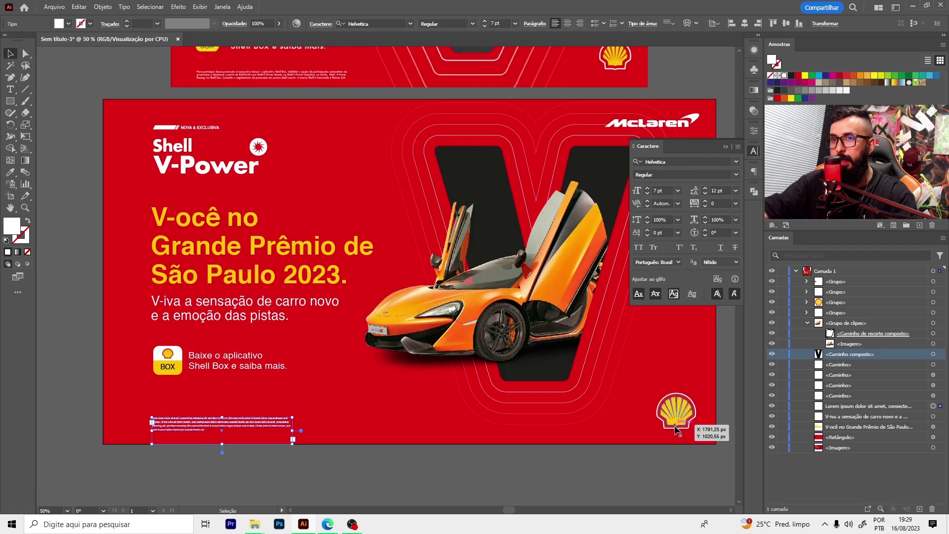
pyautogui.moveTo(167, 360); pyautogui.dragTo(168, 380)
pyautogui.hotkey('ctrl', '-')
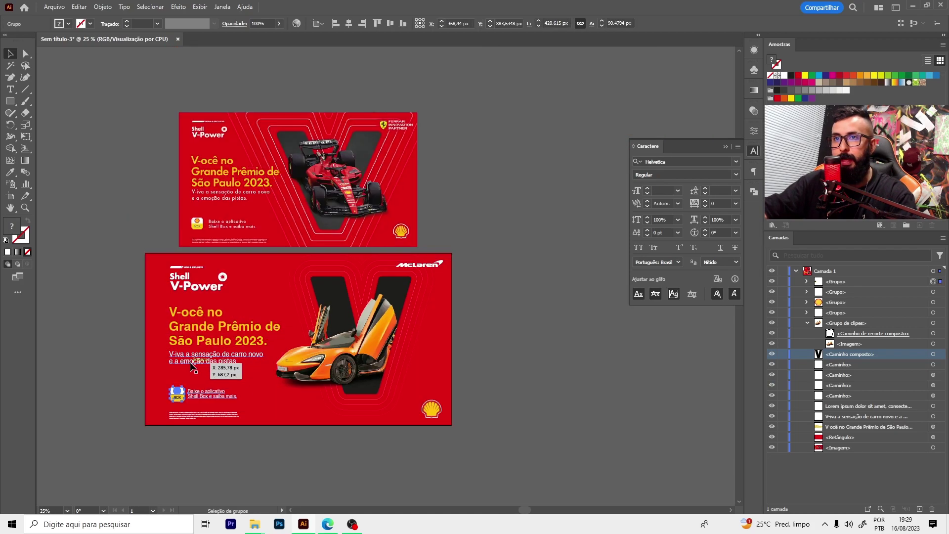
pyautogui.scroll(1, 192, 366)
# - Select the left-column fine print, Shell Box callout, subtitle, headline and V-Power logo together
pyautogui.moveTo(119, 294); pyautogui.dragTo(276, 370)
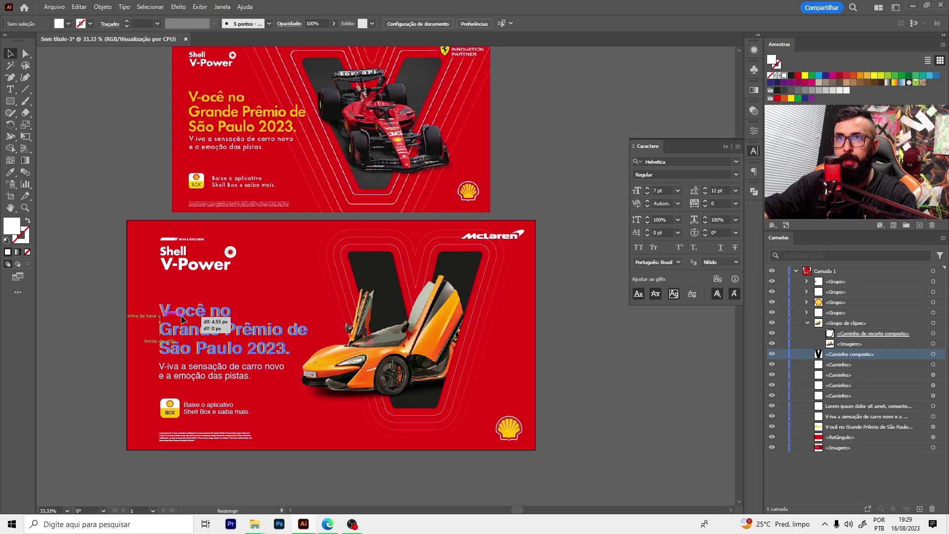
pyautogui.scroll(1, 210, 375)
pyautogui.click(183, 470)
pyautogui.keyDown('shift'); pyautogui.click(151, 426); pyautogui.keyUp('shift')
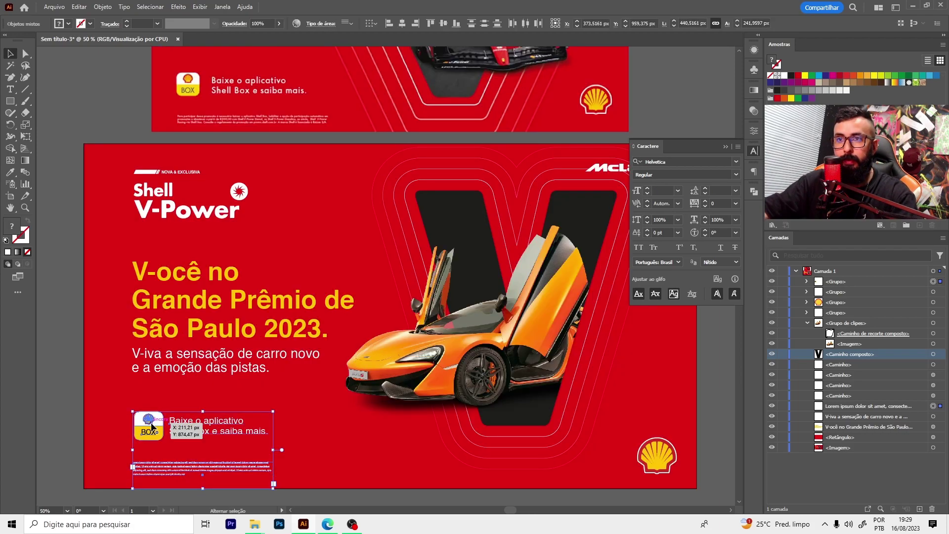
pyautogui.keyDown('shift'); pyautogui.click(199, 377); pyautogui.keyUp('shift')
pyautogui.keyDown('shift'); pyautogui.click(196, 330); pyautogui.keyUp('shift')
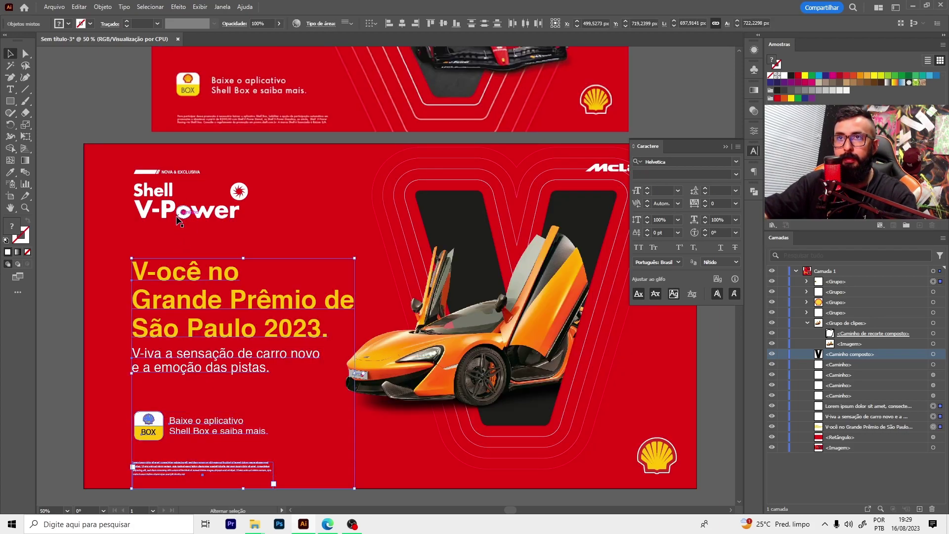
pyautogui.keyDown('shift'); pyautogui.click(212, 217); pyautogui.keyUp('shift')
pyautogui.hotkey('ctrl', '-')
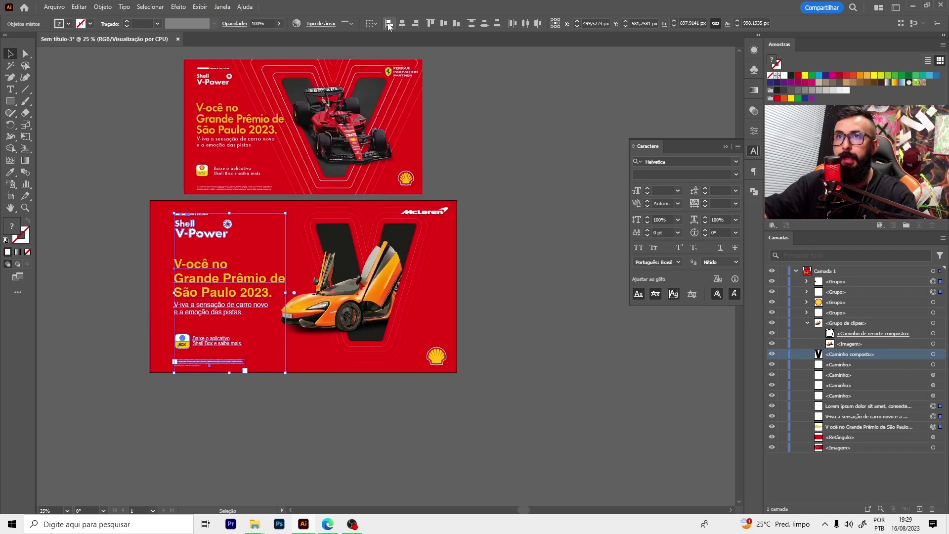
pyautogui.hotkey('ctrl', '+')
# - Reposition the left text column, then try enlarging the V and car and undo it
pyautogui.moveTo(212, 271); pyautogui.dragTo(198, 298)
pyautogui.click(395, 364)
pyautogui.moveTo(328, 450); pyautogui.dragTo(452, 309)
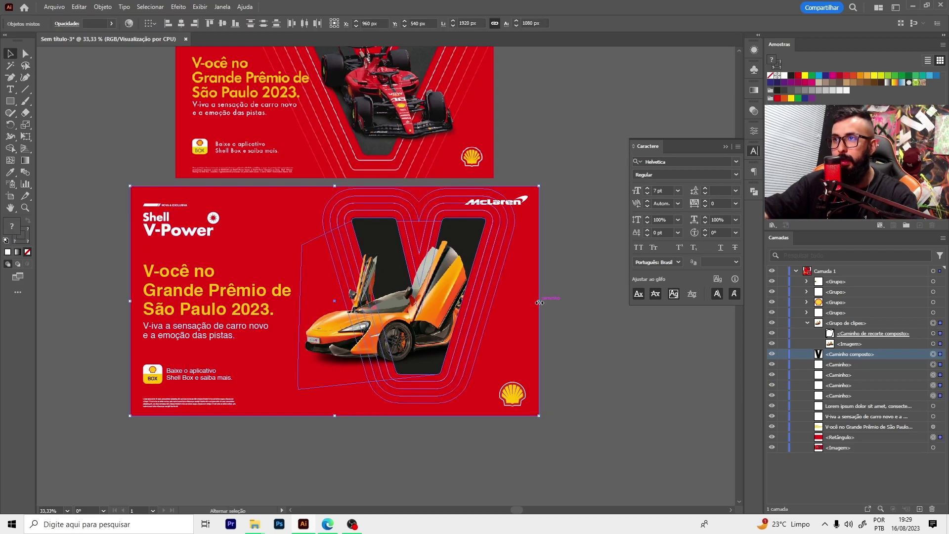
pyautogui.keyDown('shift'); pyautogui.click(312, 410); pyautogui.keyUp('shift')
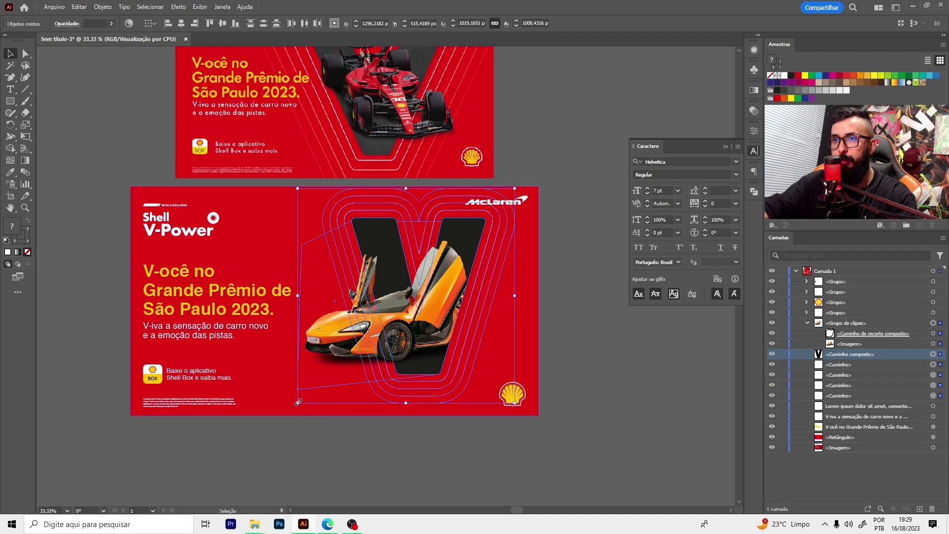
pyautogui.moveTo(298, 401); pyautogui.dragTo(288, 412)
pyautogui.moveTo(515, 189); pyautogui.dragTo(519, 187)
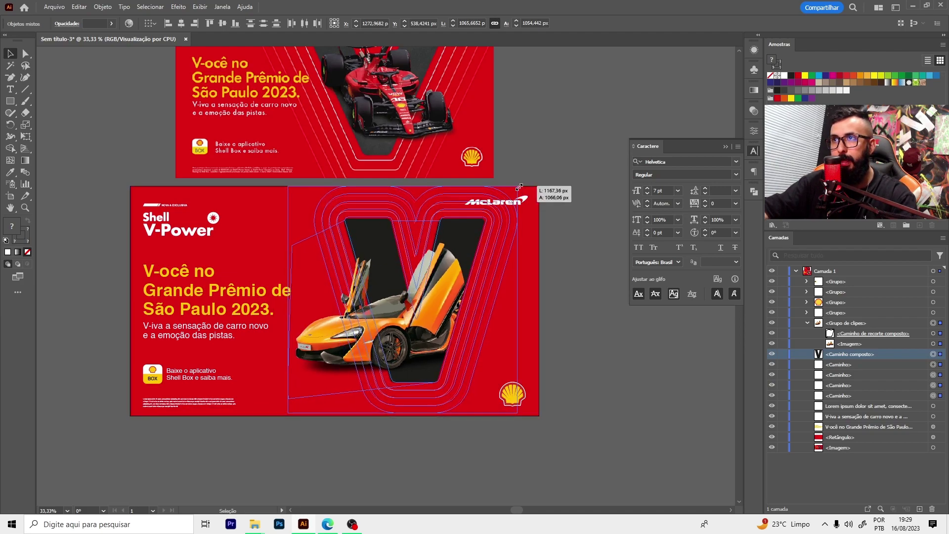
pyautogui.hotkey('ctrl', 'z')
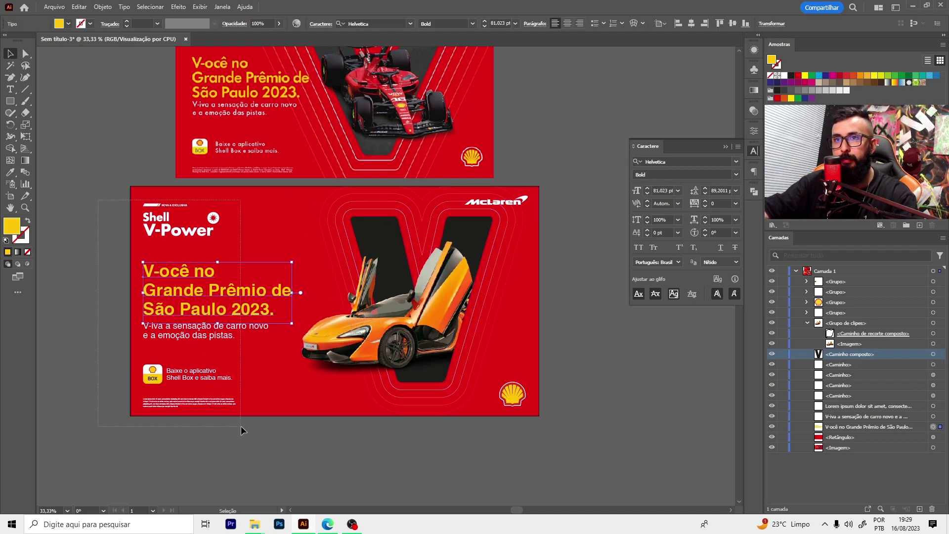
# - Shift the left texts about 6 px right and raise the Shell V-Power logo slightly
pyautogui.keyDown('shift'); pyautogui.click(273, 391); pyautogui.keyUp('shift')
pyautogui.moveTo(207, 314); pyautogui.dragTo(210, 314)
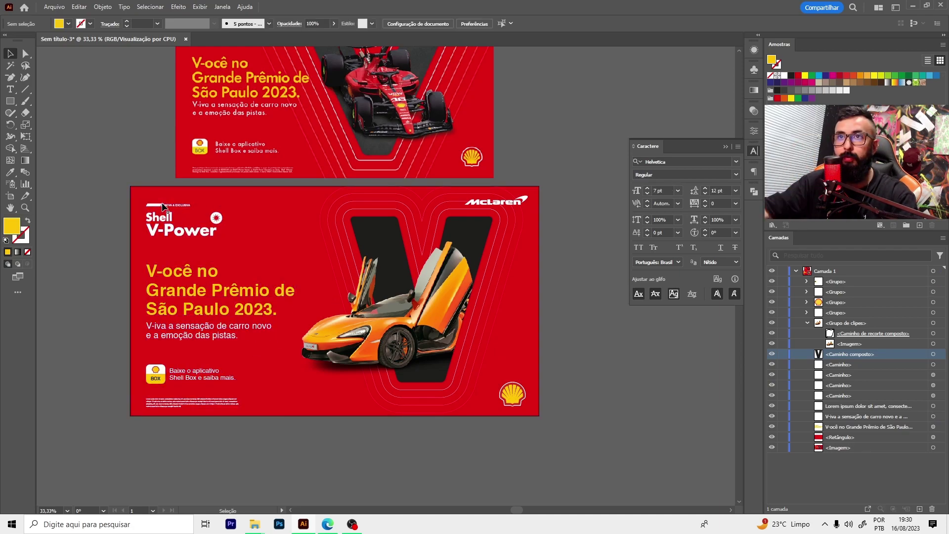
pyautogui.moveTo(163, 217); pyautogui.dragTo(163, 211)
pyautogui.click(206, 341)
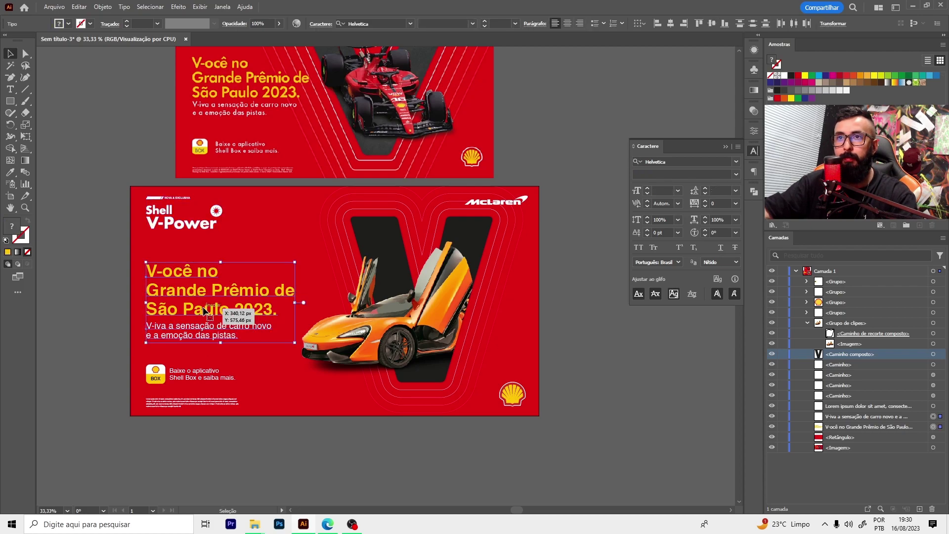
# - Zoom out and pan around to review the overall layout, then return to Edge
pyautogui.hotkey('ctrl', 'shift', 'a')
pyautogui.scroll(-1, 207, 329)
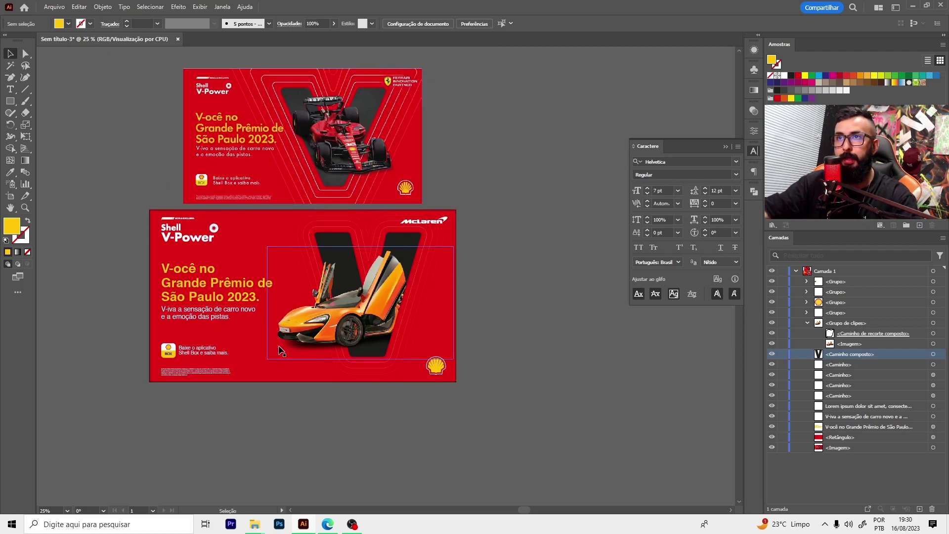
pyautogui.scroll(3, 260, 219)
pyautogui.hscroll(3, 303, 288)
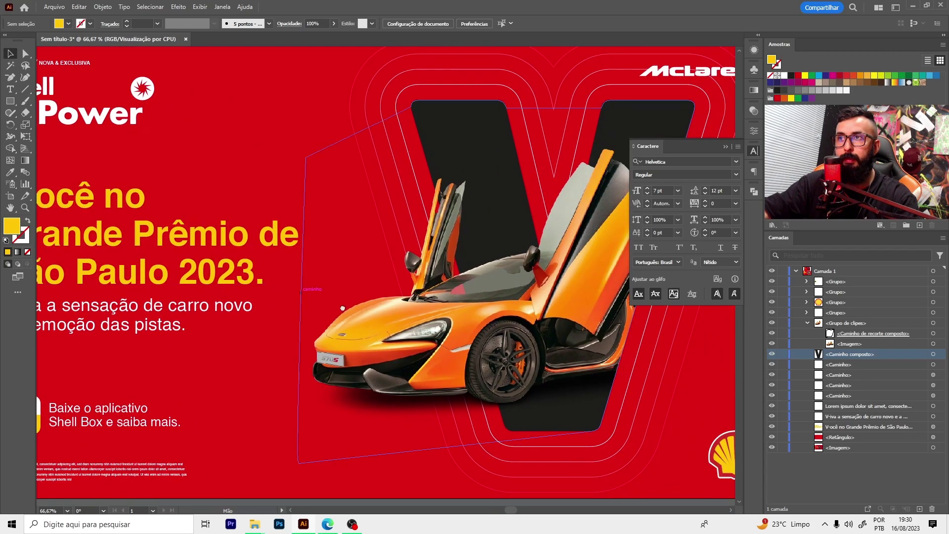
pyautogui.hscroll(4, 322, 311)
pyautogui.scroll(3, 341, 336)
pyautogui.scroll(-2, 323, 327)
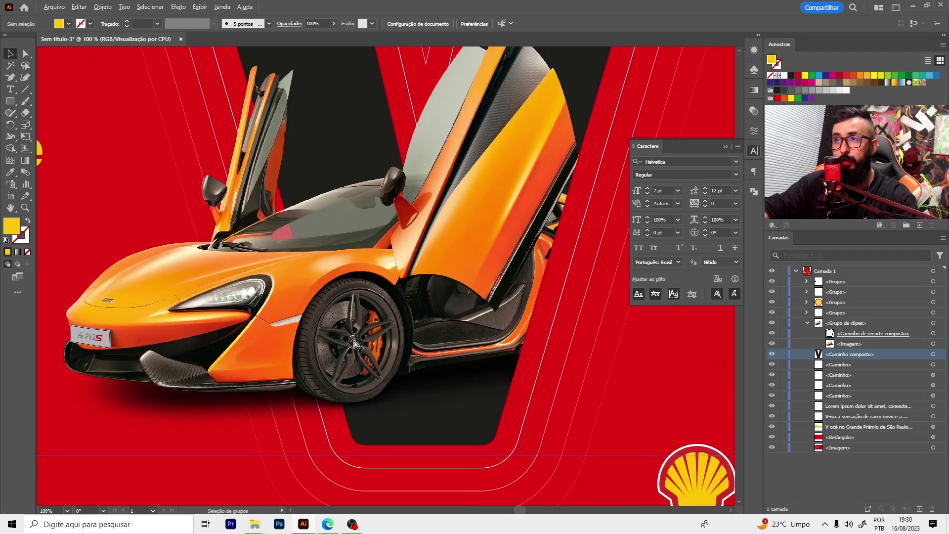
pyautogui.scroll(-1, 336, 341)
pyautogui.scroll(-1, 348, 350)
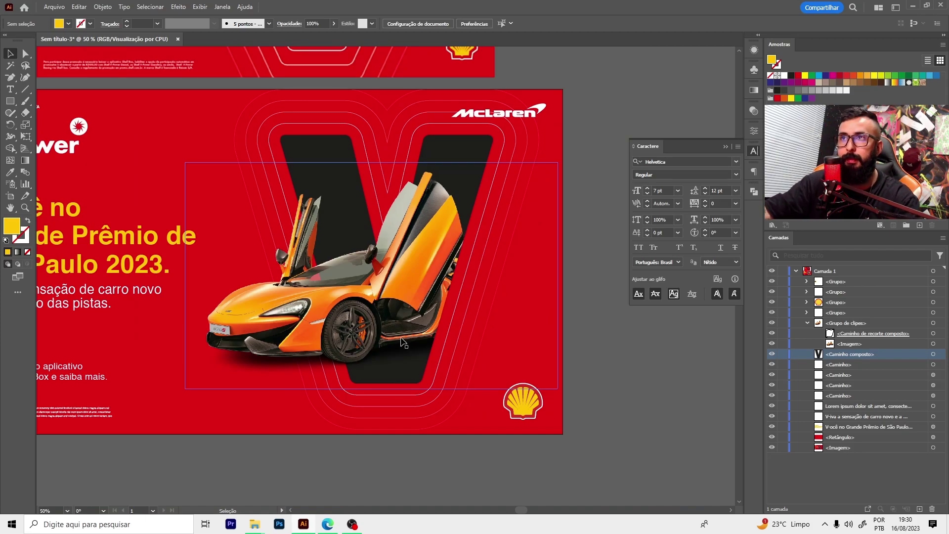
pyautogui.scroll(1, 390, 340)
pyautogui.scroll(1, 371, 341)
pyautogui.scroll(1, 368, 342)
pyautogui.scroll(-3, 368, 338)
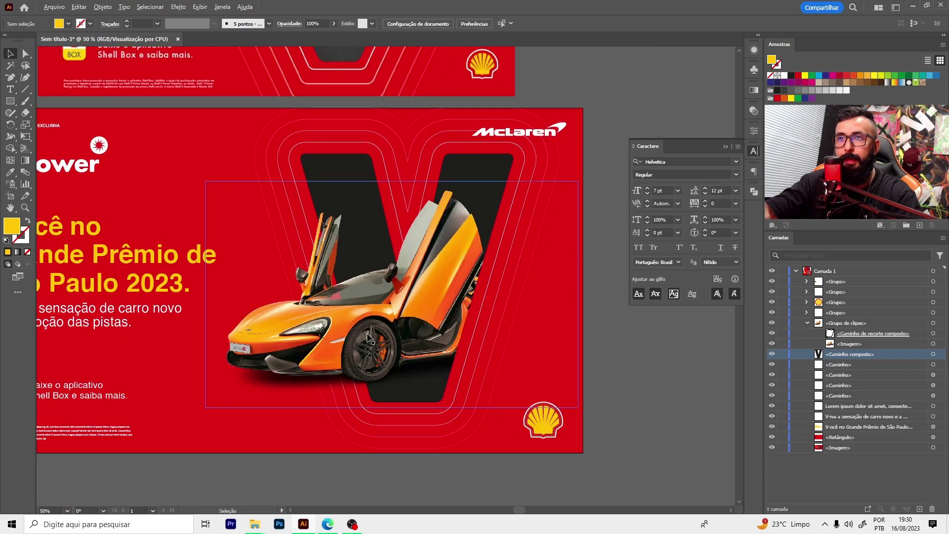
pyautogui.scroll(4, 295, 334)
pyautogui.scroll(-3, 304, 328)
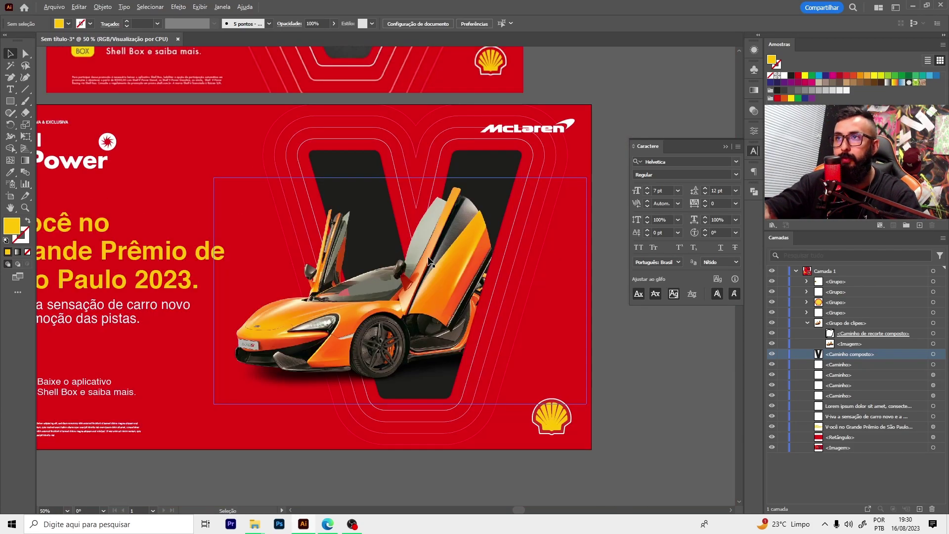
pyautogui.scroll(3, 353, 301)
pyautogui.scroll(-3, 351, 303)
pyautogui.scroll(-1, 459, 295)
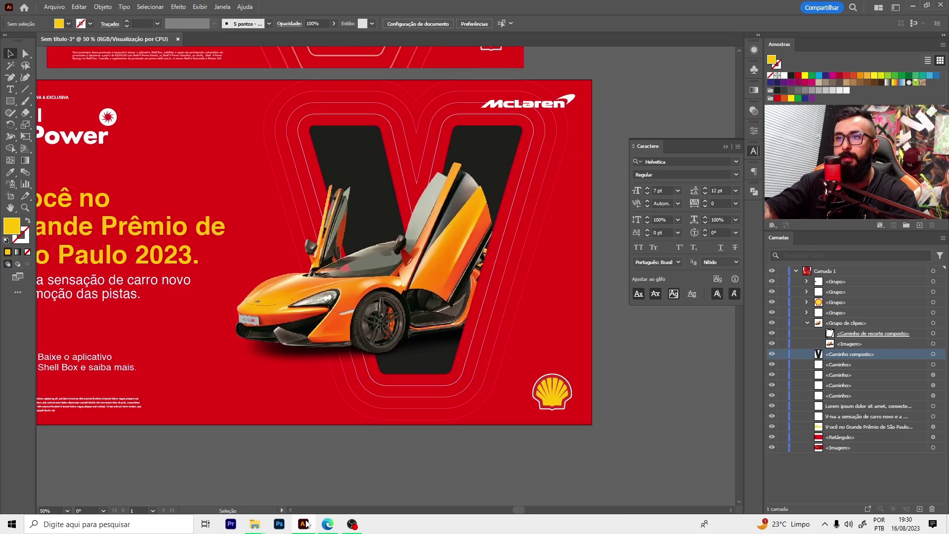
pyautogui.scroll(1, 460, 294)
pyautogui.click(327, 524)
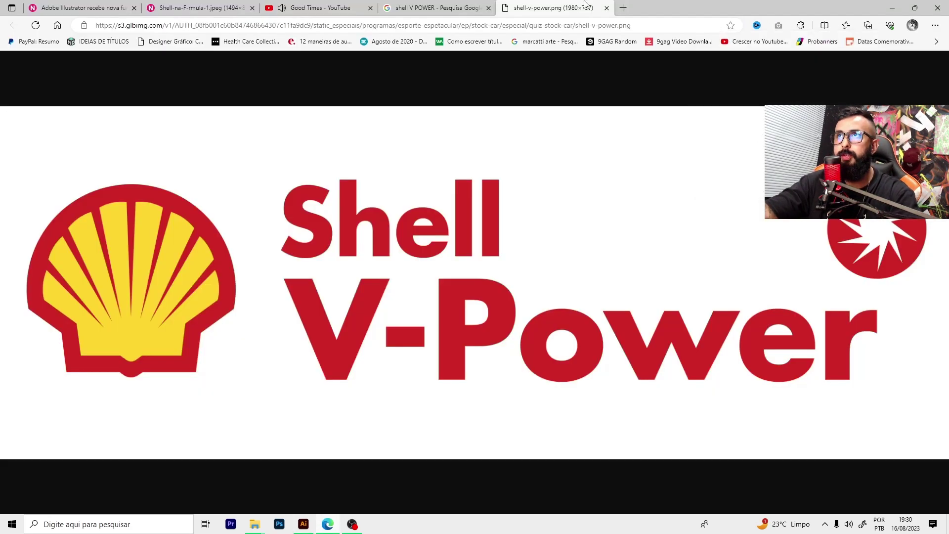
# - Translate the Portuguese word 'asfalto' to English and copy 'asphalt'
pyautogui.click(435, 8)
pyautogui.click(623, 8)
pyautogui.write('tradu')
pyautogui.press('Return')
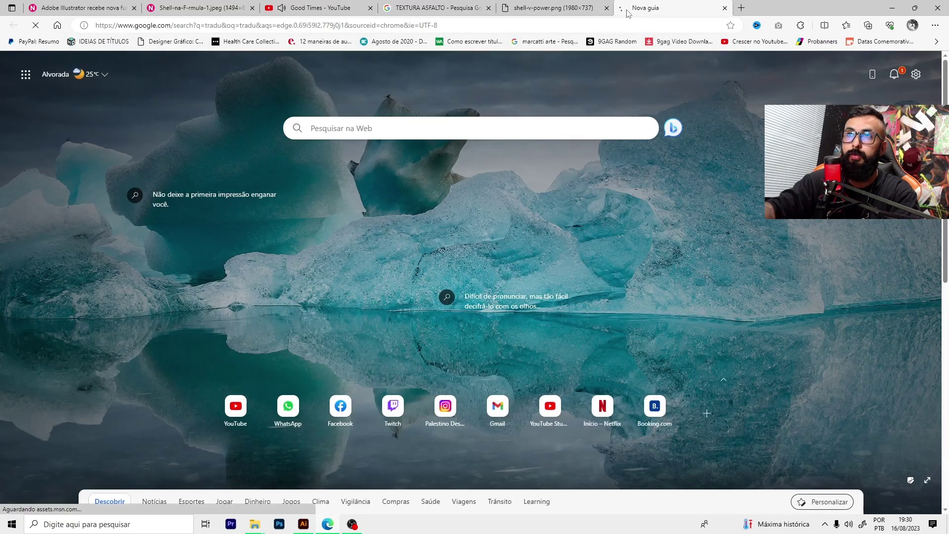
pyautogui.click(273, 199)
pyautogui.write('asfalto')
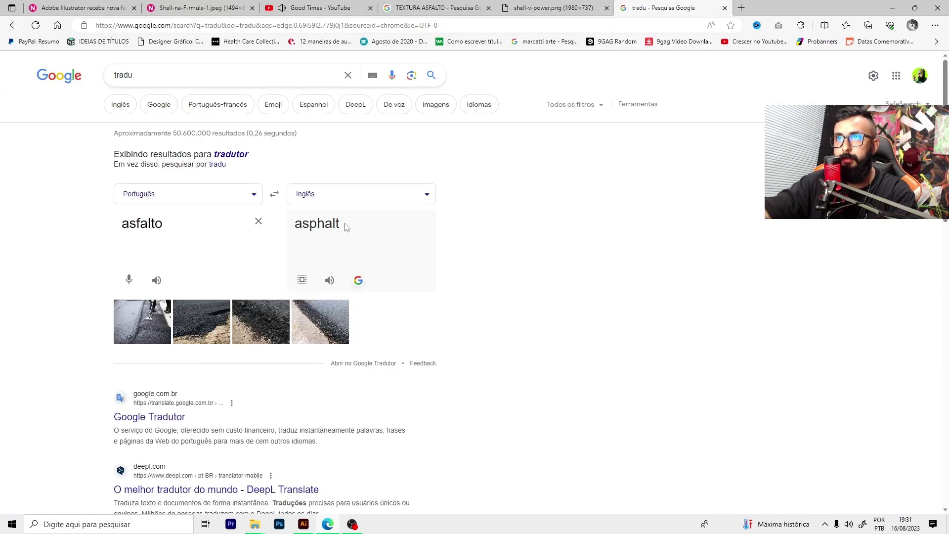
pyautogui.doubleClick(336, 225)
pyautogui.hotkey('ctrl', 'c')
# - Search Google Images for 'asphalt texture' limited to Large size
pyautogui.click(435, 8)
pyautogui.hotkey('ctrl', 'v')
pyautogui.write('texture')
pyautogui.press('Return')
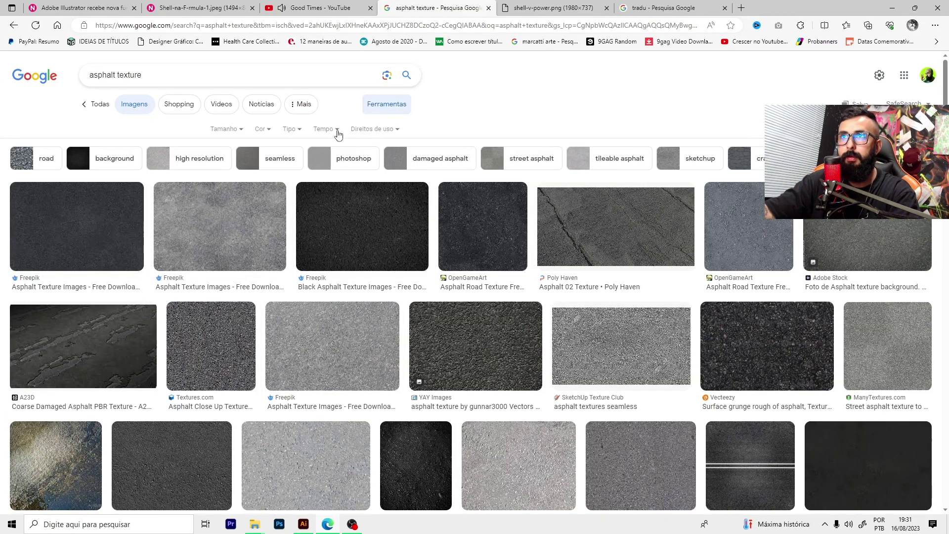
pyautogui.click(233, 128)
# - Save the dark OpenGameArt asphalt texture as asphalt_road_3.jpg and open the downloads folder
pyautogui.click(214, 163)
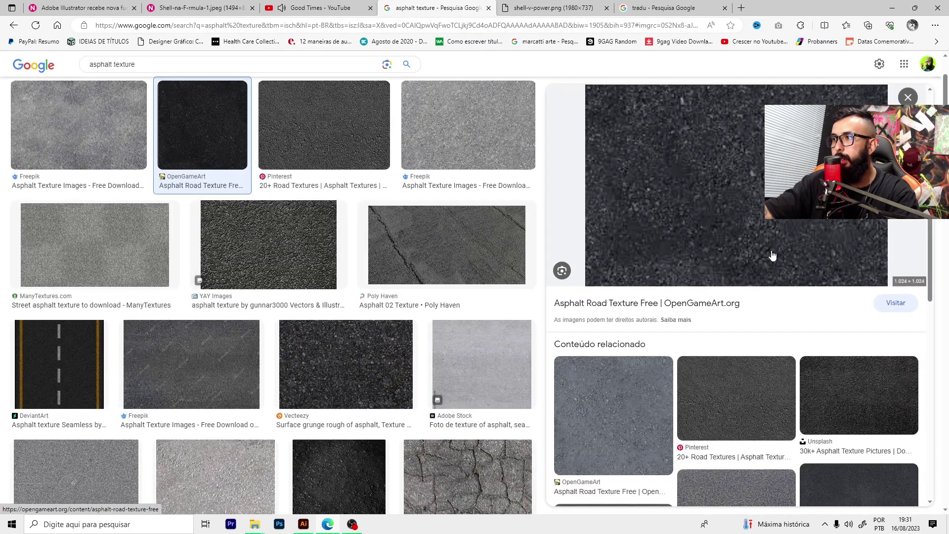
pyautogui.rightClick(707, 252)
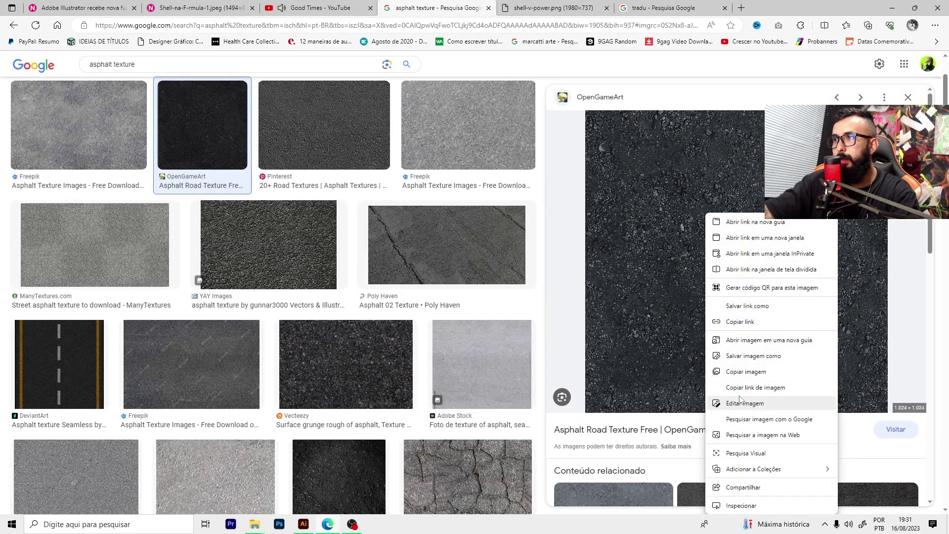
pyautogui.click(737, 355)
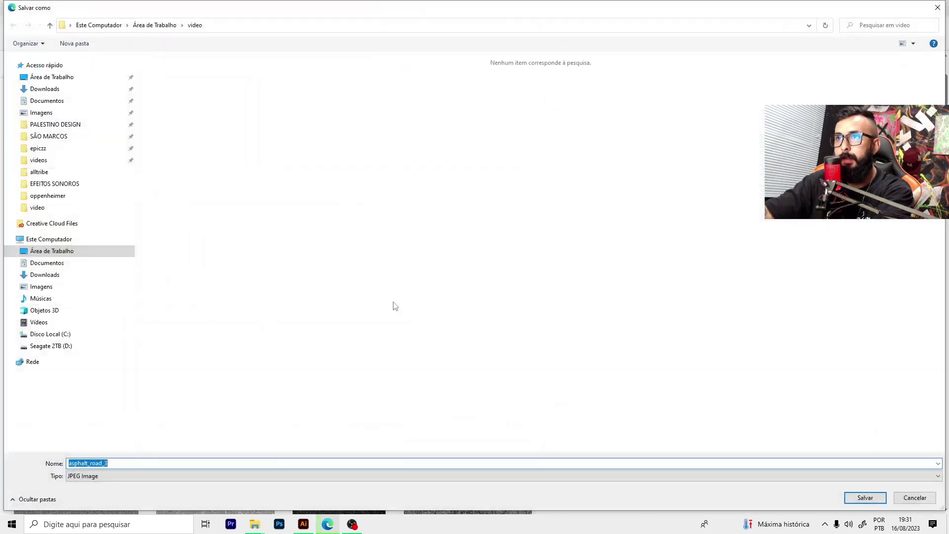
pyautogui.press('Return')
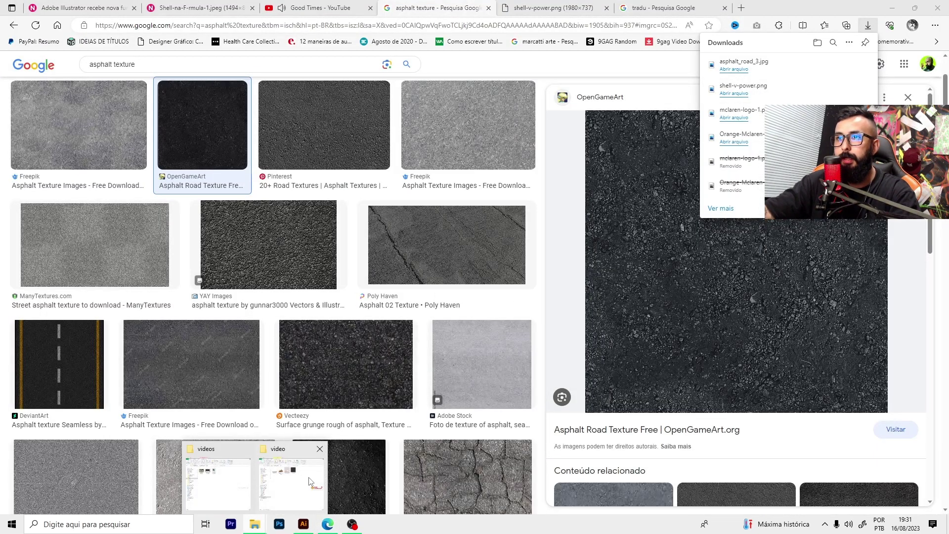
pyautogui.click(254, 525)
# - Place the asphalt_road_3.jpg image into the ad, shrink it slightly and embed it
pyautogui.moveTo(337, 127)
pyautogui.mouseDown()
pyautogui.moveTo(308, 501)
pyautogui.moveTo(369, 313)
pyautogui.mouseUp()
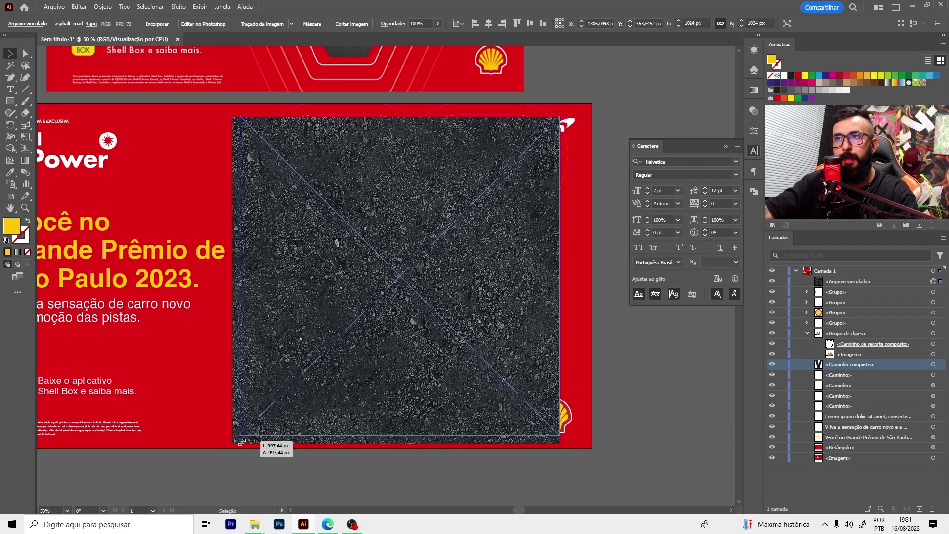
pyautogui.moveTo(233, 443); pyautogui.dragTo(241, 435)
pyautogui.click(157, 25)
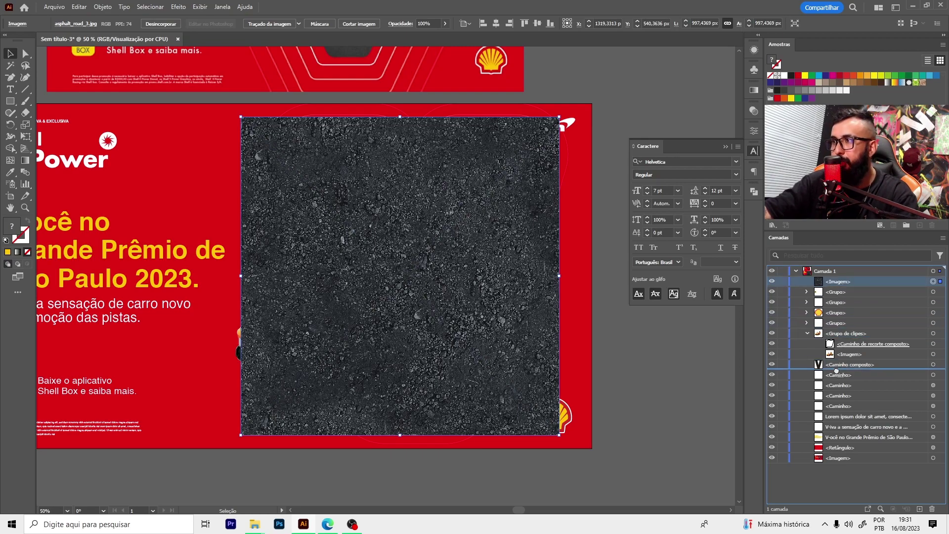
# - Move the asphalt image beneath the V outline and make a clipping mask with the V
pyautogui.moveTo(846, 281); pyautogui.dragTo(846, 369)
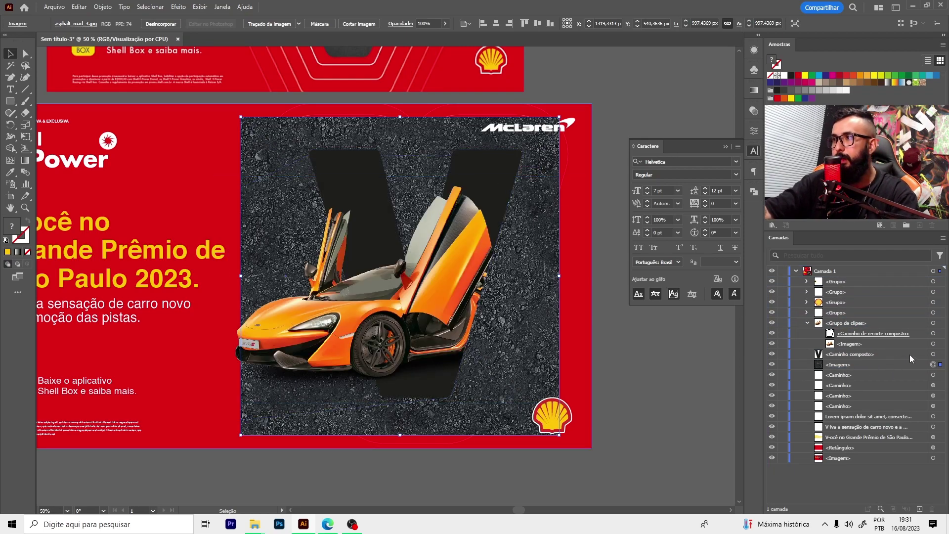
pyautogui.keyDown('shift'); pyautogui.click(933, 353); pyautogui.keyUp('shift')
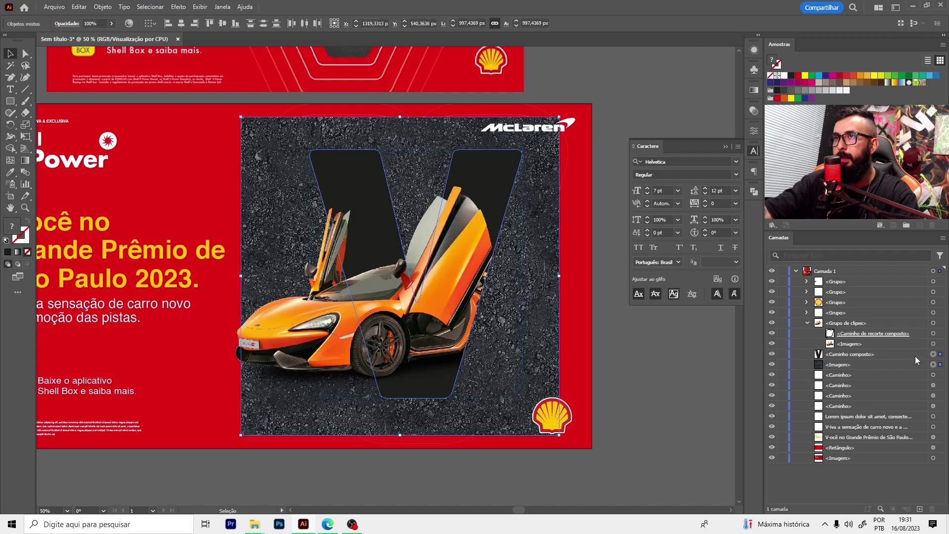
pyautogui.rightClick(479, 156)
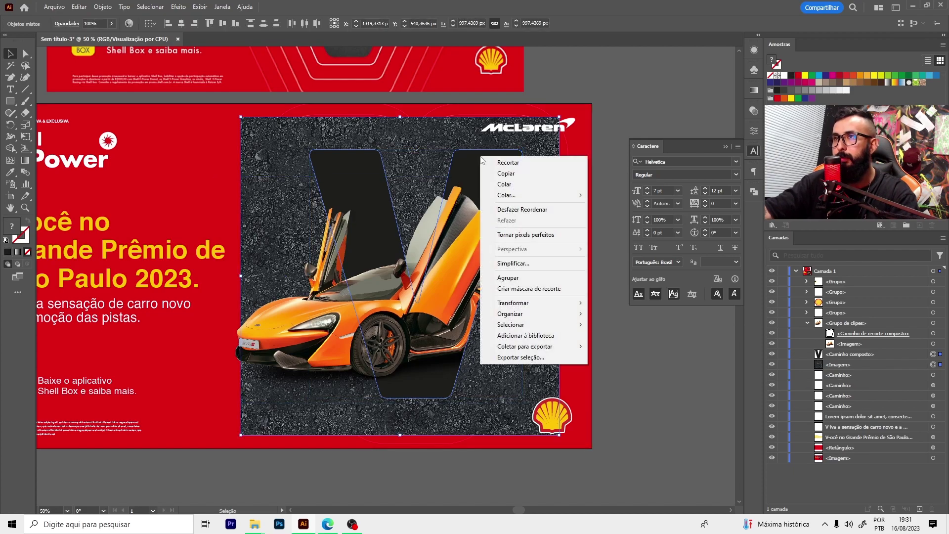
pyautogui.click(525, 291)
pyautogui.click(554, 302)
# - Fill the V clipping path black and lower the asphalt image opacity to 46%
pyautogui.hscroll(2, 729, 416)
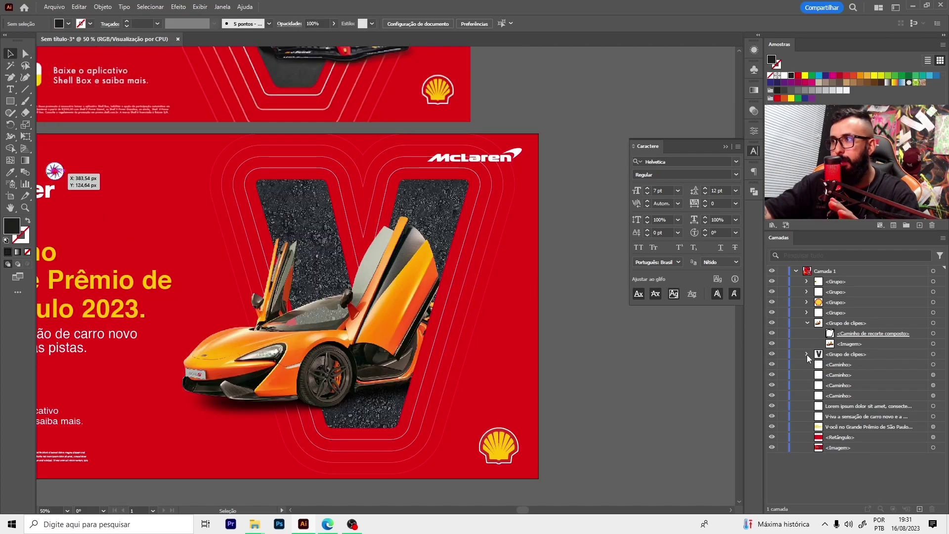
pyautogui.click(807, 355)
pyautogui.click(933, 365)
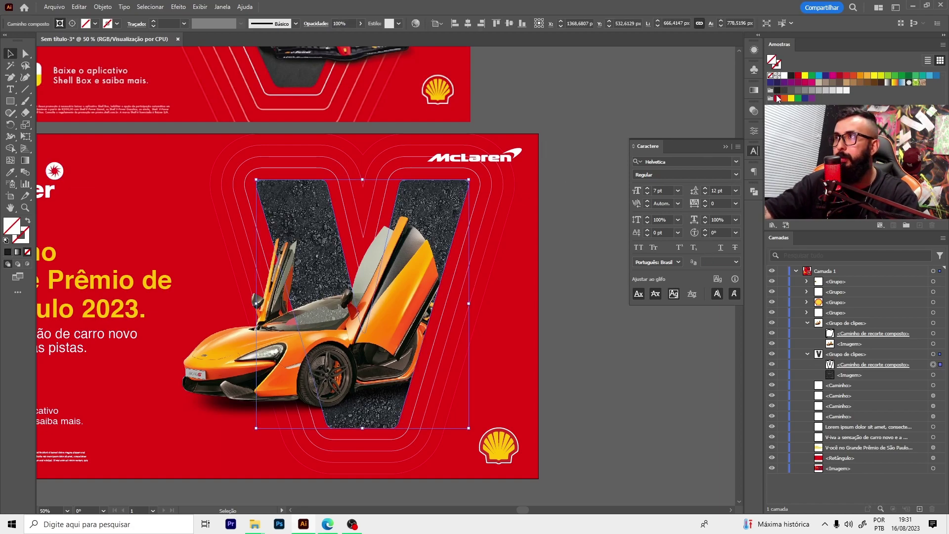
pyautogui.click(776, 90)
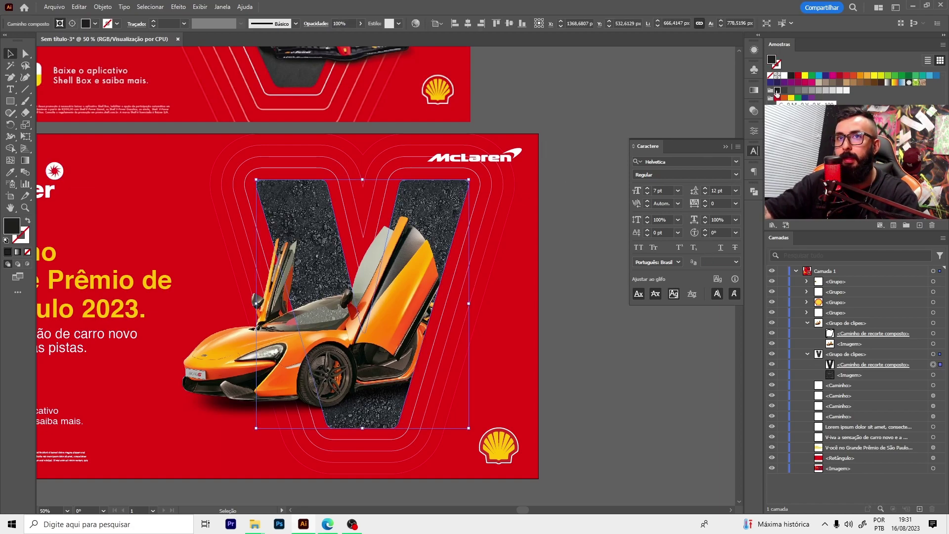
pyautogui.click(933, 375)
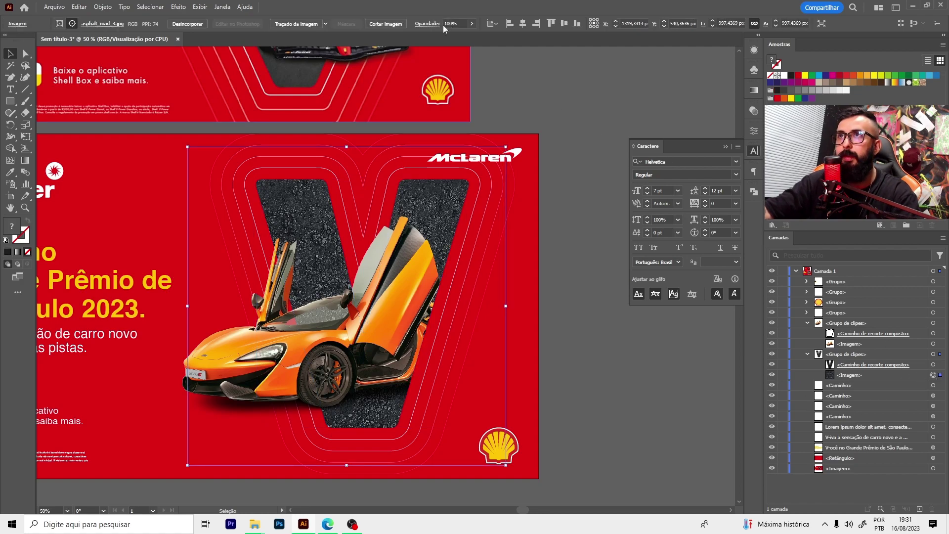
pyautogui.click(472, 23)
pyautogui.moveTo(472, 36); pyautogui.dragTo(450, 36)
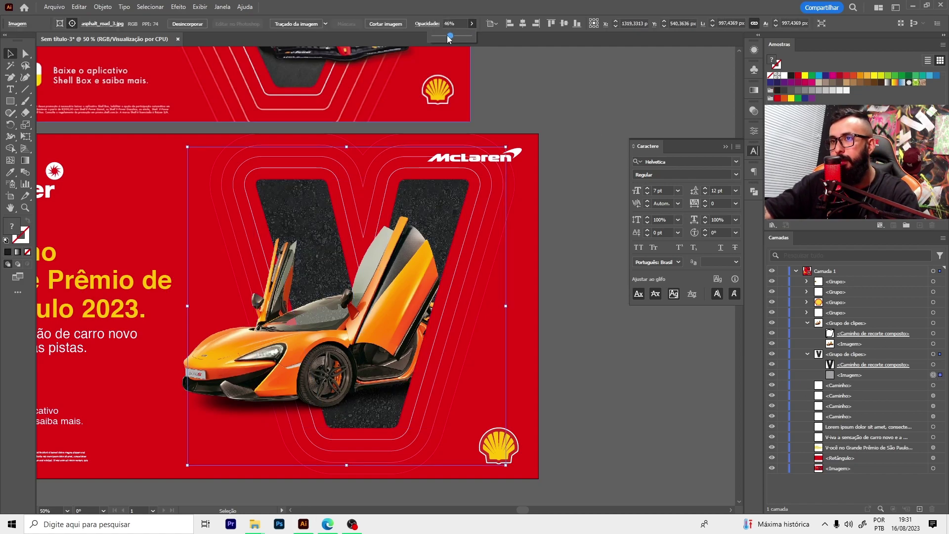
# - Move the Ferrari artwork up and left on the top artboard
pyautogui.click(577, 266)
pyautogui.scroll(-2, 494, 233)
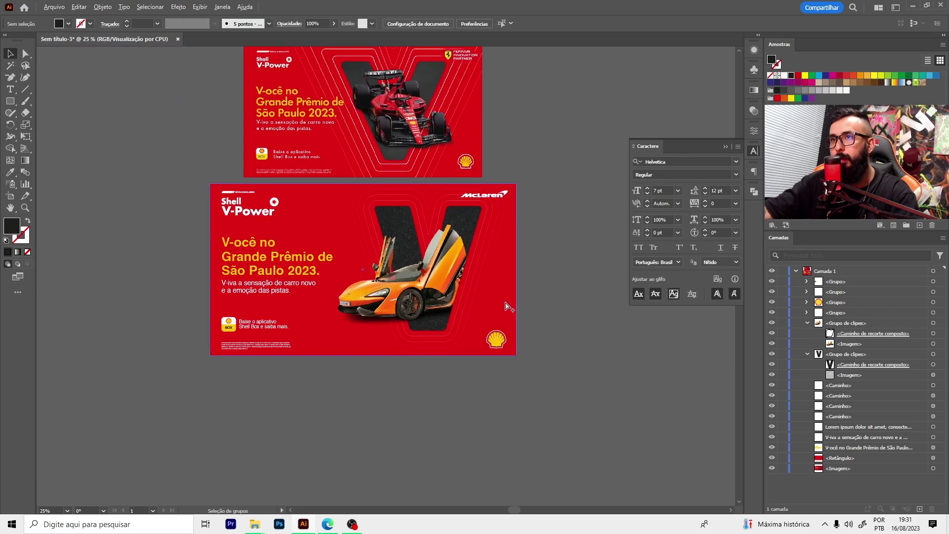
pyautogui.scroll(3, 311, 158)
pyautogui.scroll(3, 404, 184)
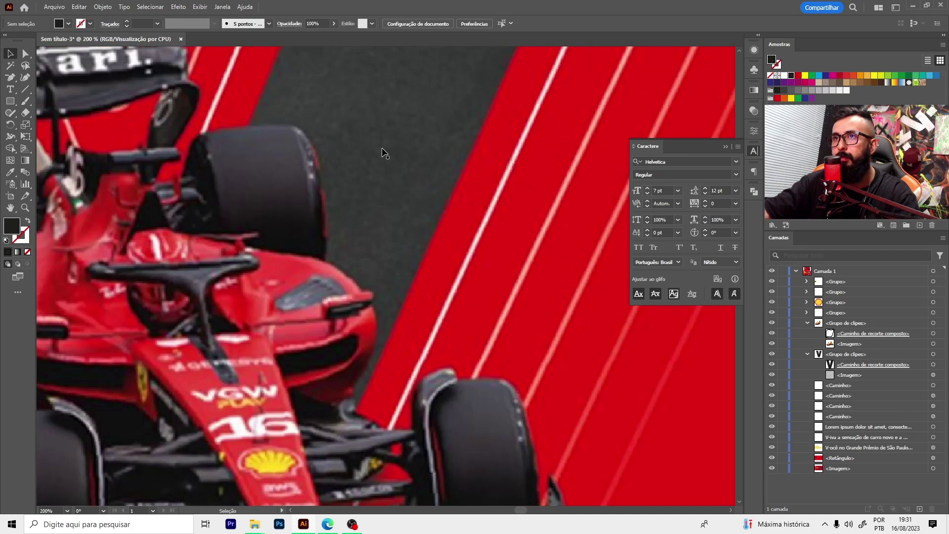
pyautogui.scroll(-3, 436, 177)
pyautogui.scroll(-2, 436, 324)
pyautogui.scroll(-1, 475, 345)
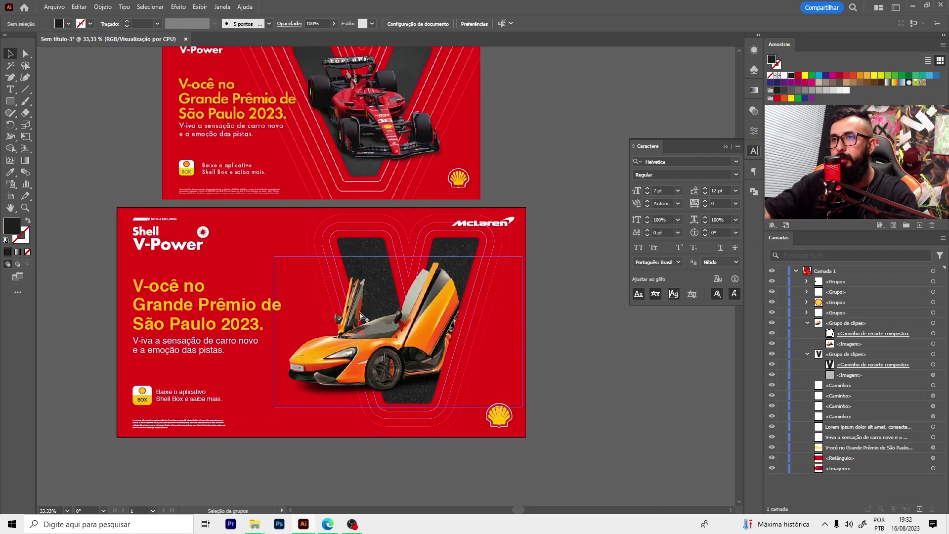
pyautogui.scroll(2, 475, 345)
pyautogui.scroll(-2, 429, 197)
pyautogui.click(429, 197)
pyautogui.scroll(-1, 429, 197)
pyautogui.moveTo(429, 197); pyautogui.dragTo(262, 160)
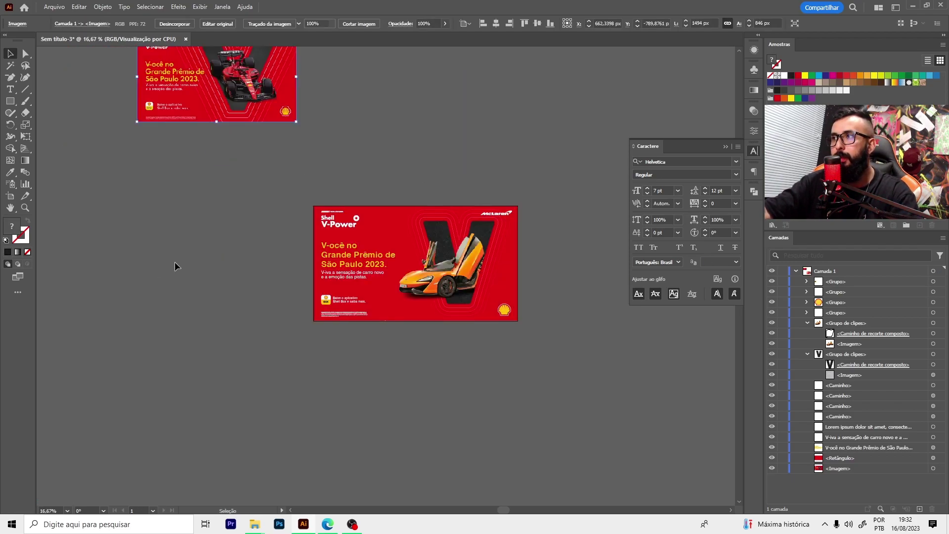
pyautogui.click(176, 262)
# - Collapse the V clip group, fit the McLaren artboard, close the Character panel, and open File
pyautogui.click(807, 354)
pyautogui.hotkey('ctrl', '0')
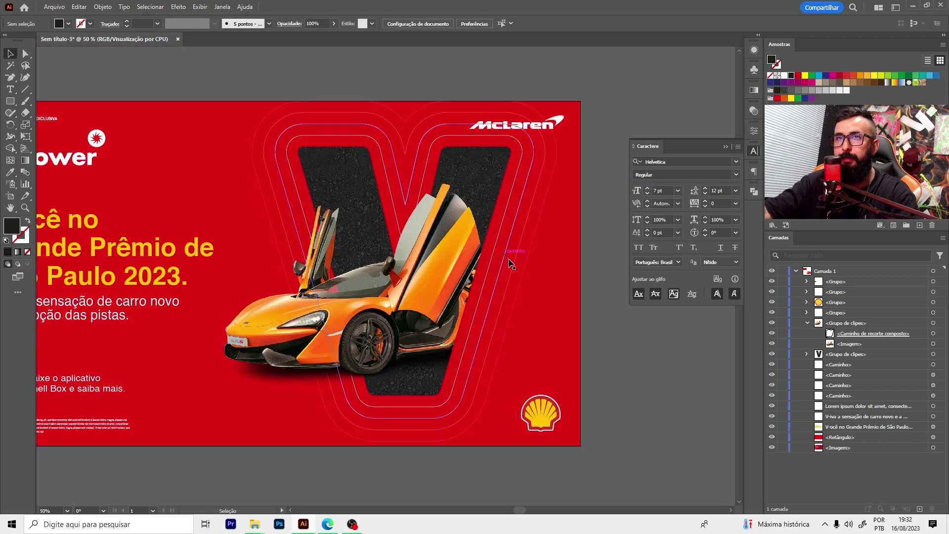
pyautogui.click(726, 146)
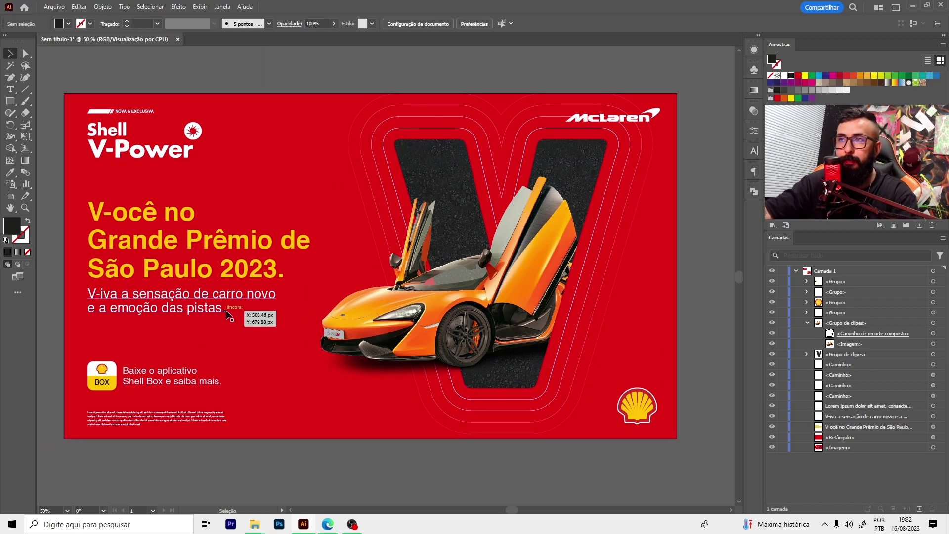
pyautogui.click(54, 7)
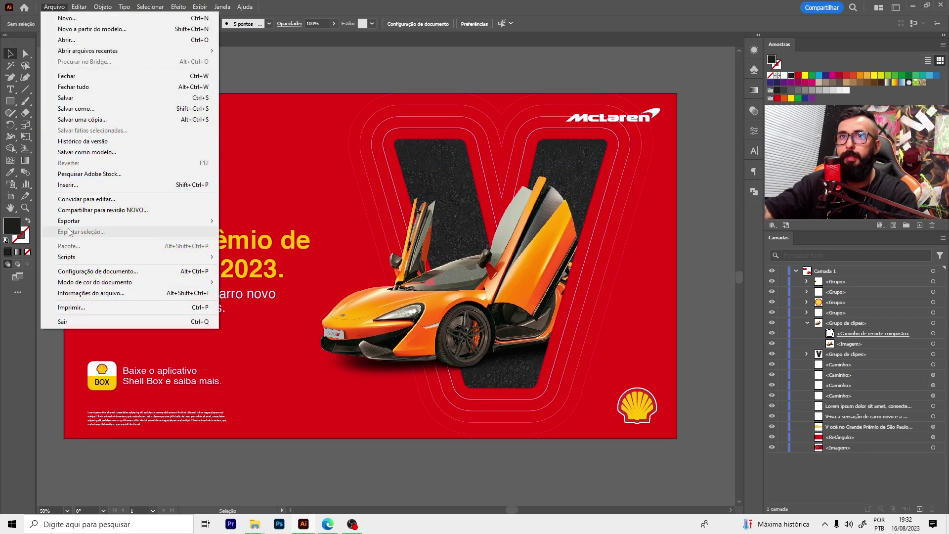
# - Export the artboard to the desktop as a 'wallpaper' JPEG at Screen (72 ppi) resolution
pyautogui.click(257, 233)
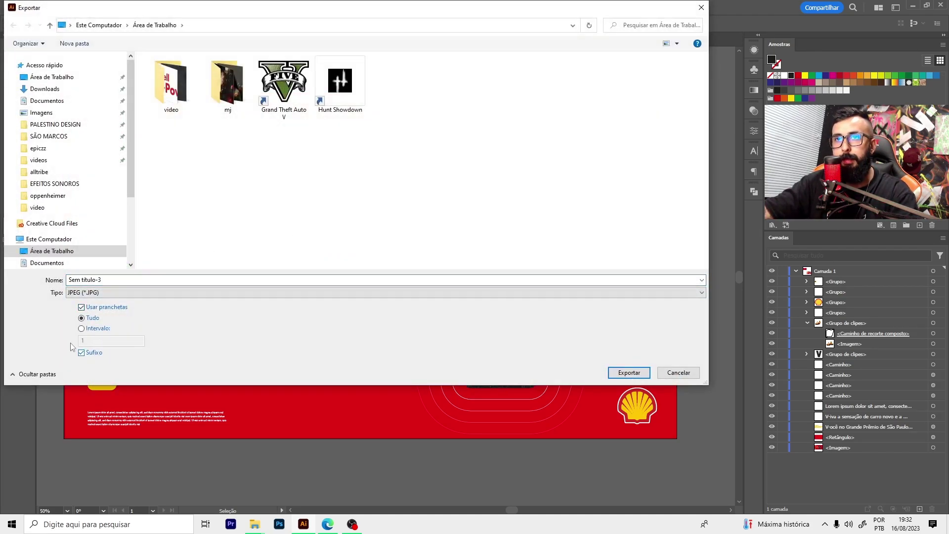
pyautogui.write('wallpaper')
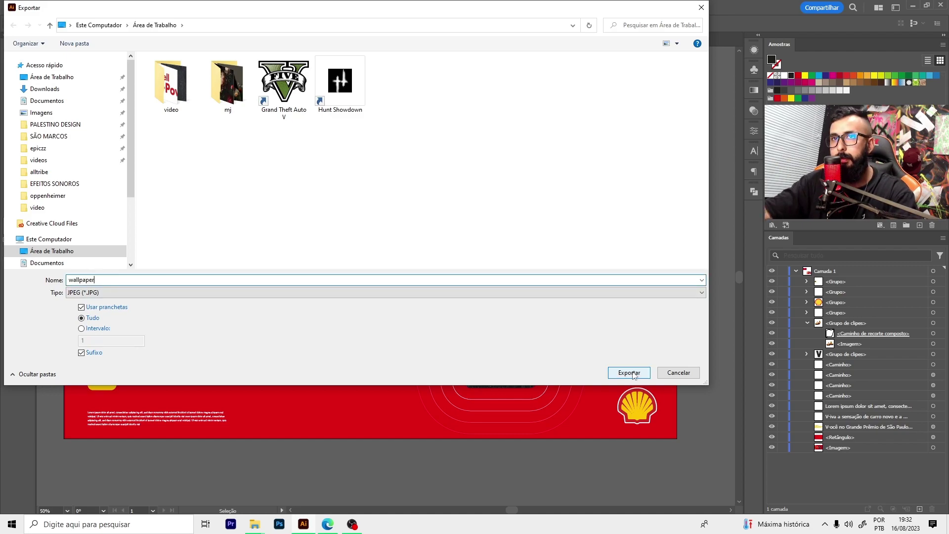
pyautogui.click(629, 373)
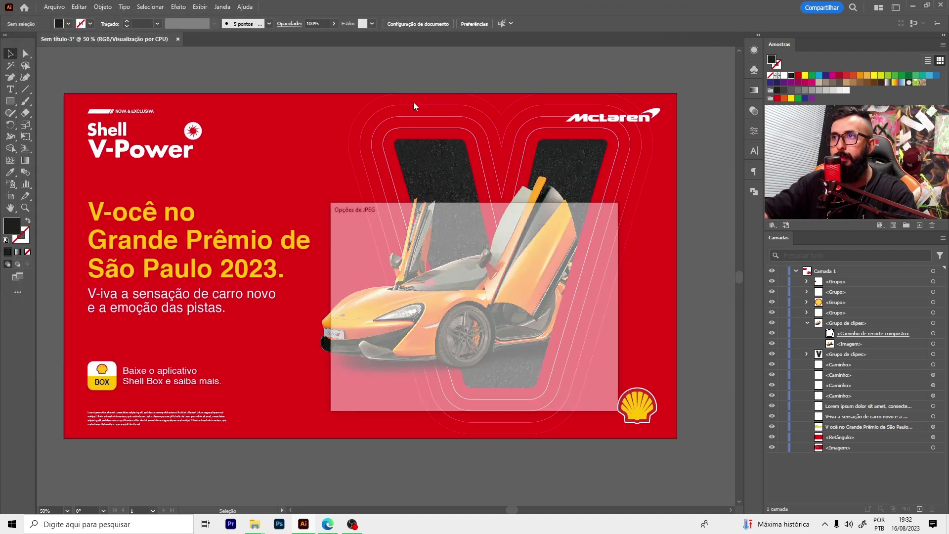
pyautogui.click(348, 278)
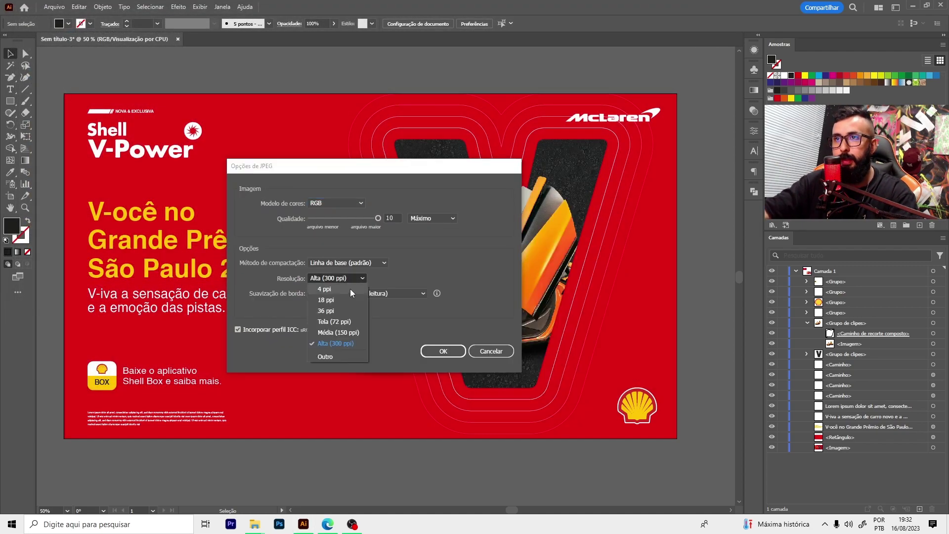
pyautogui.click(349, 323)
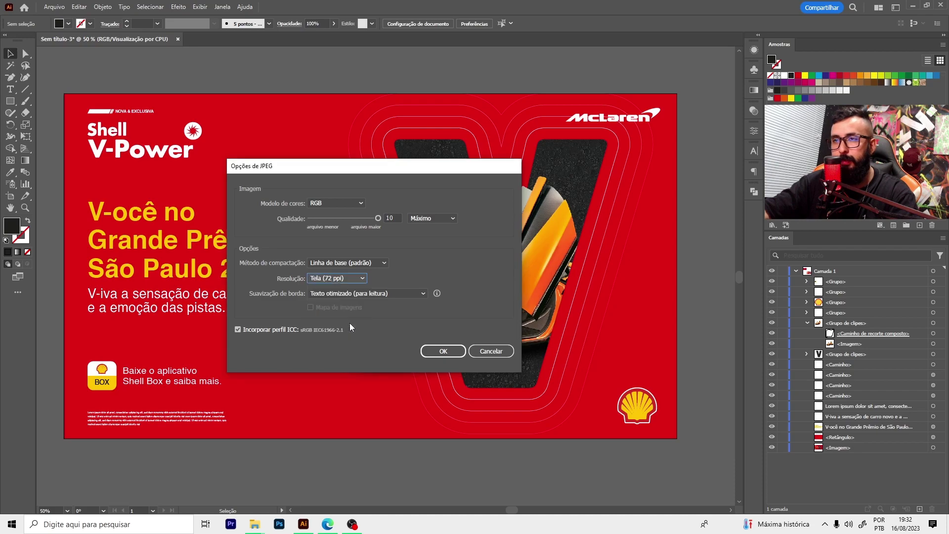
pyautogui.click(443, 351)
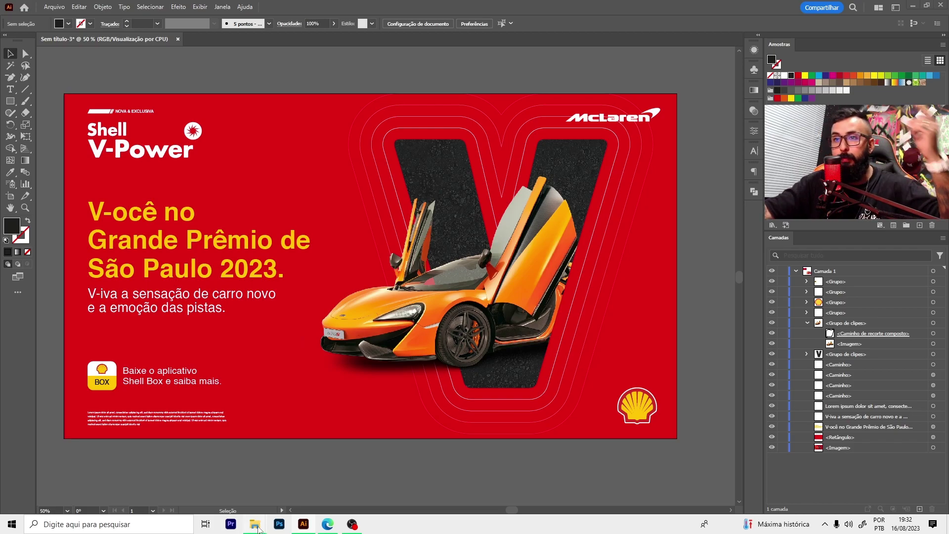
# - Open wallpaper_Prancheta 1.jpg from the Desktop in Photos and zoom in and out to inspect it
pyautogui.moveTo(254, 524)
pyautogui.click(228, 465)
pyautogui.click(52, 119)
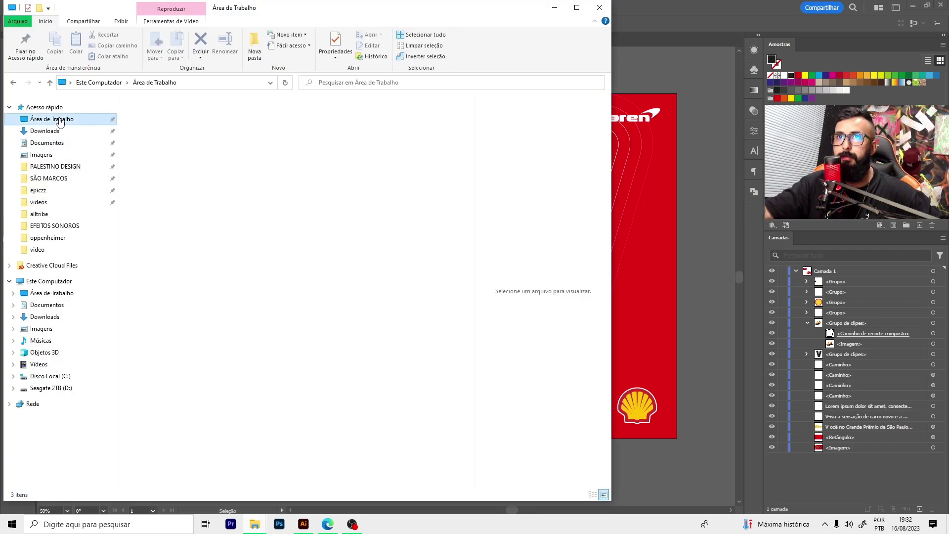
pyautogui.click(428, 417)
pyautogui.doubleClick(428, 417)
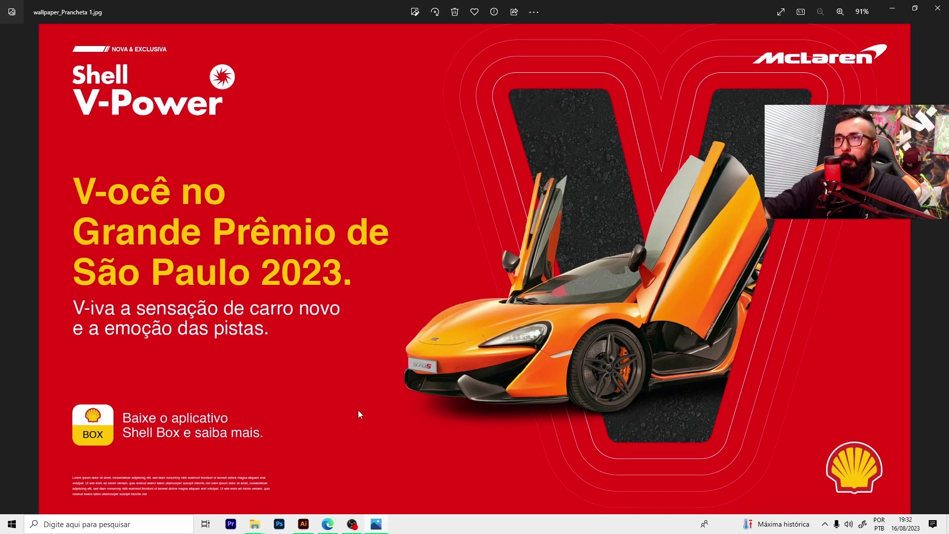
pyautogui.scroll(2, 544, 360)
pyautogui.scroll(2, 543, 359)
pyautogui.scroll(2, 543, 360)
pyautogui.scroll(1, 547, 359)
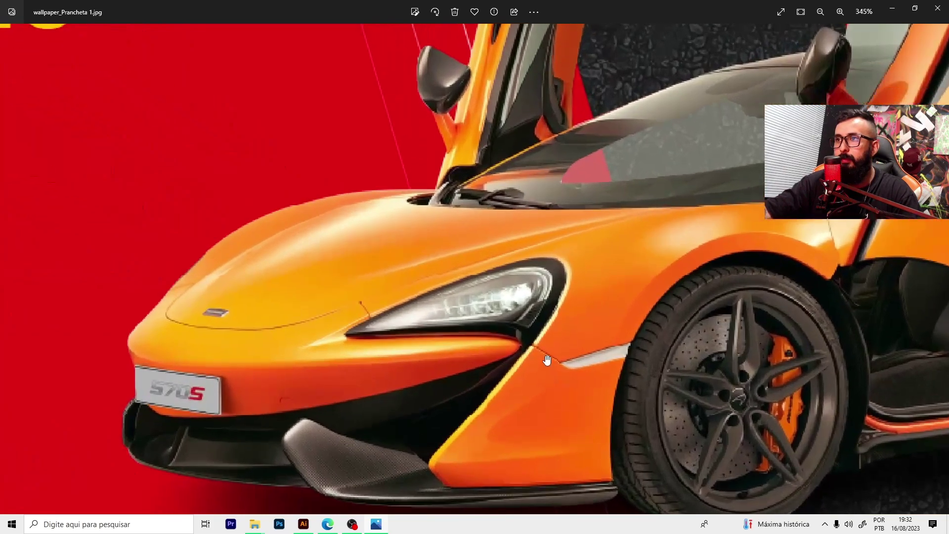
pyautogui.scroll(-4, 680, 364)
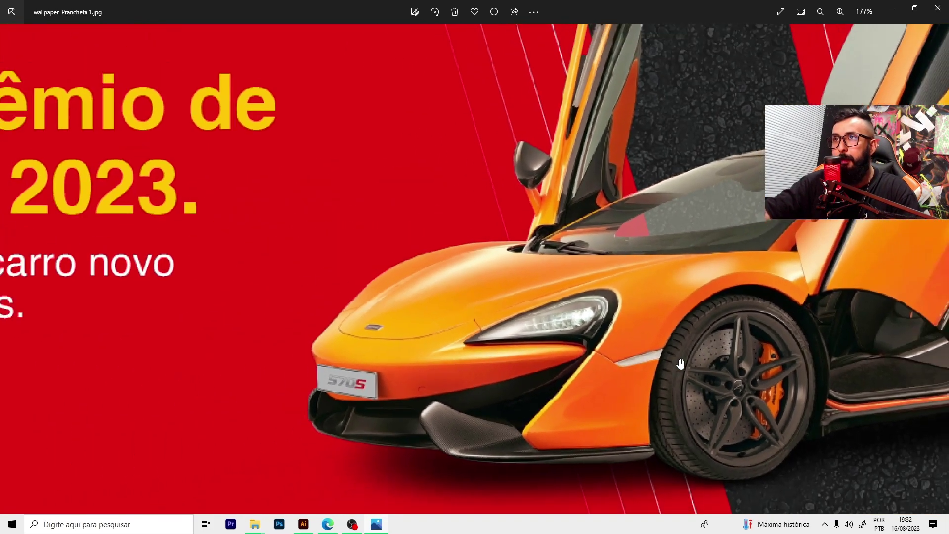
pyautogui.scroll(-3, 674, 358)
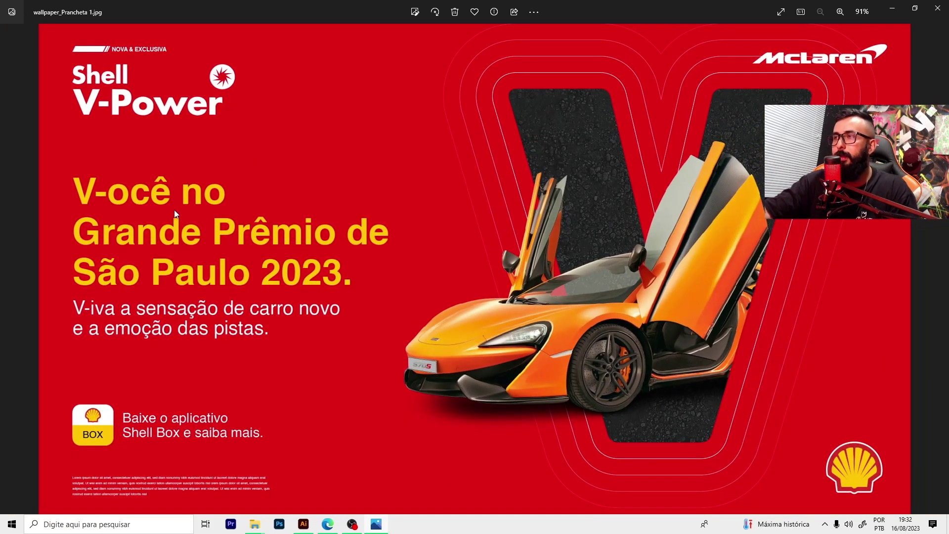